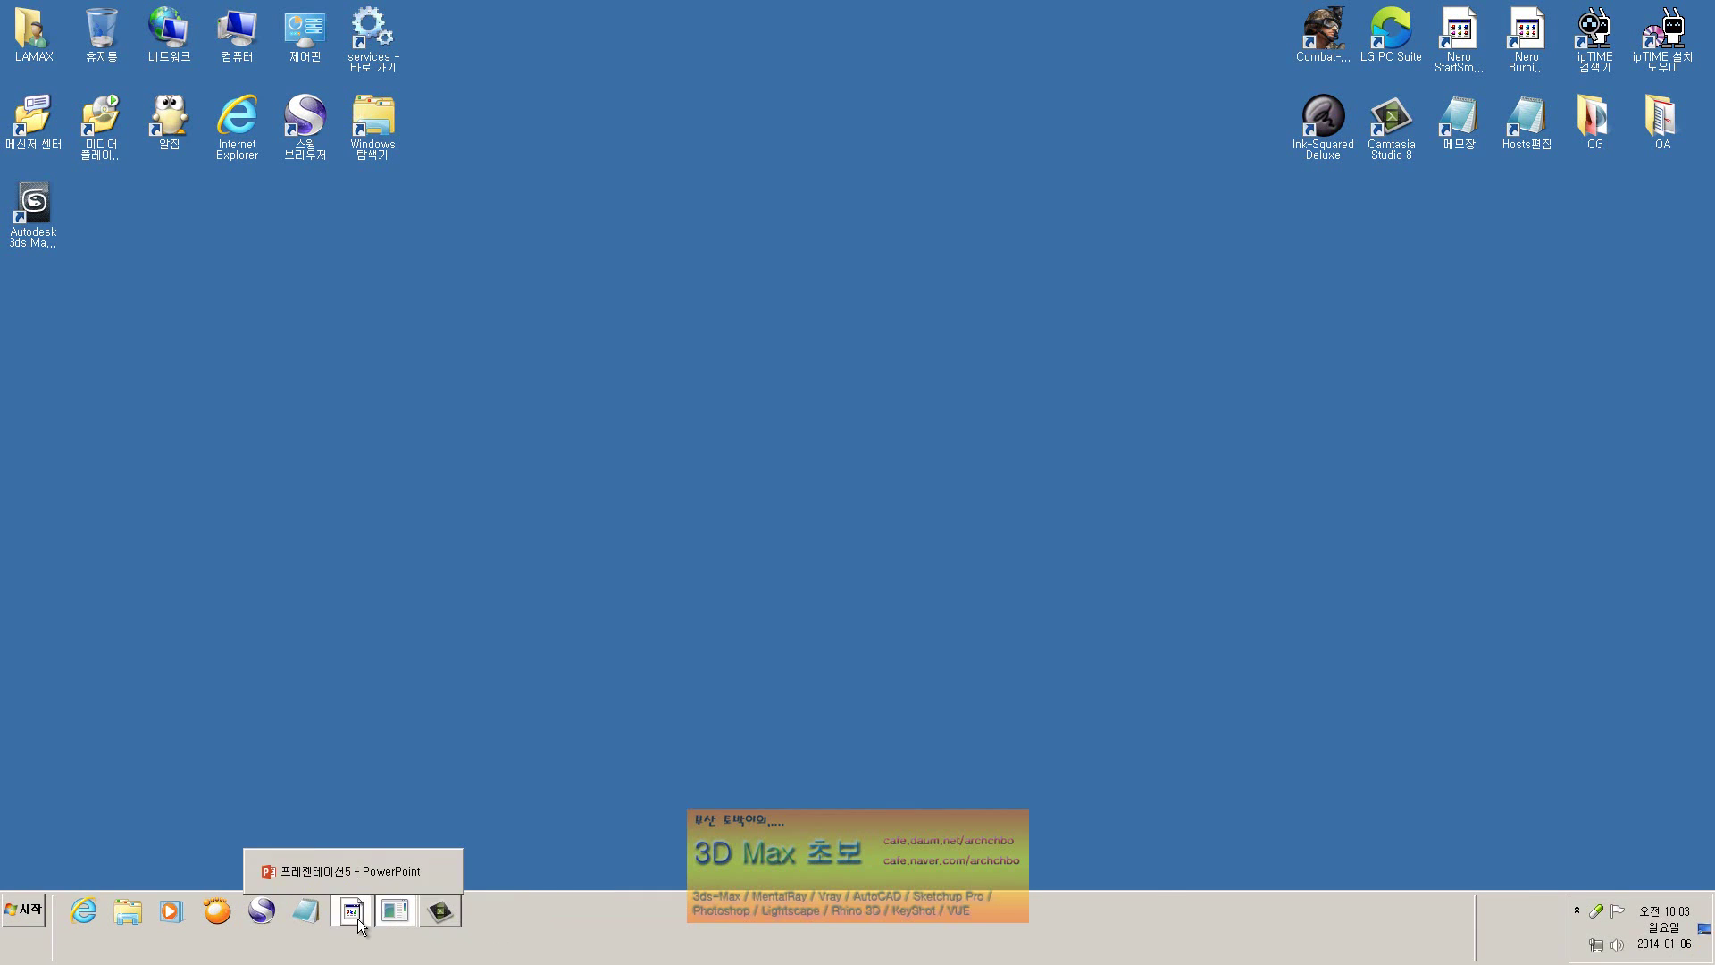
Bring PowerPoint back, add a title slide and move its title box near the top.
left_click(351, 911)
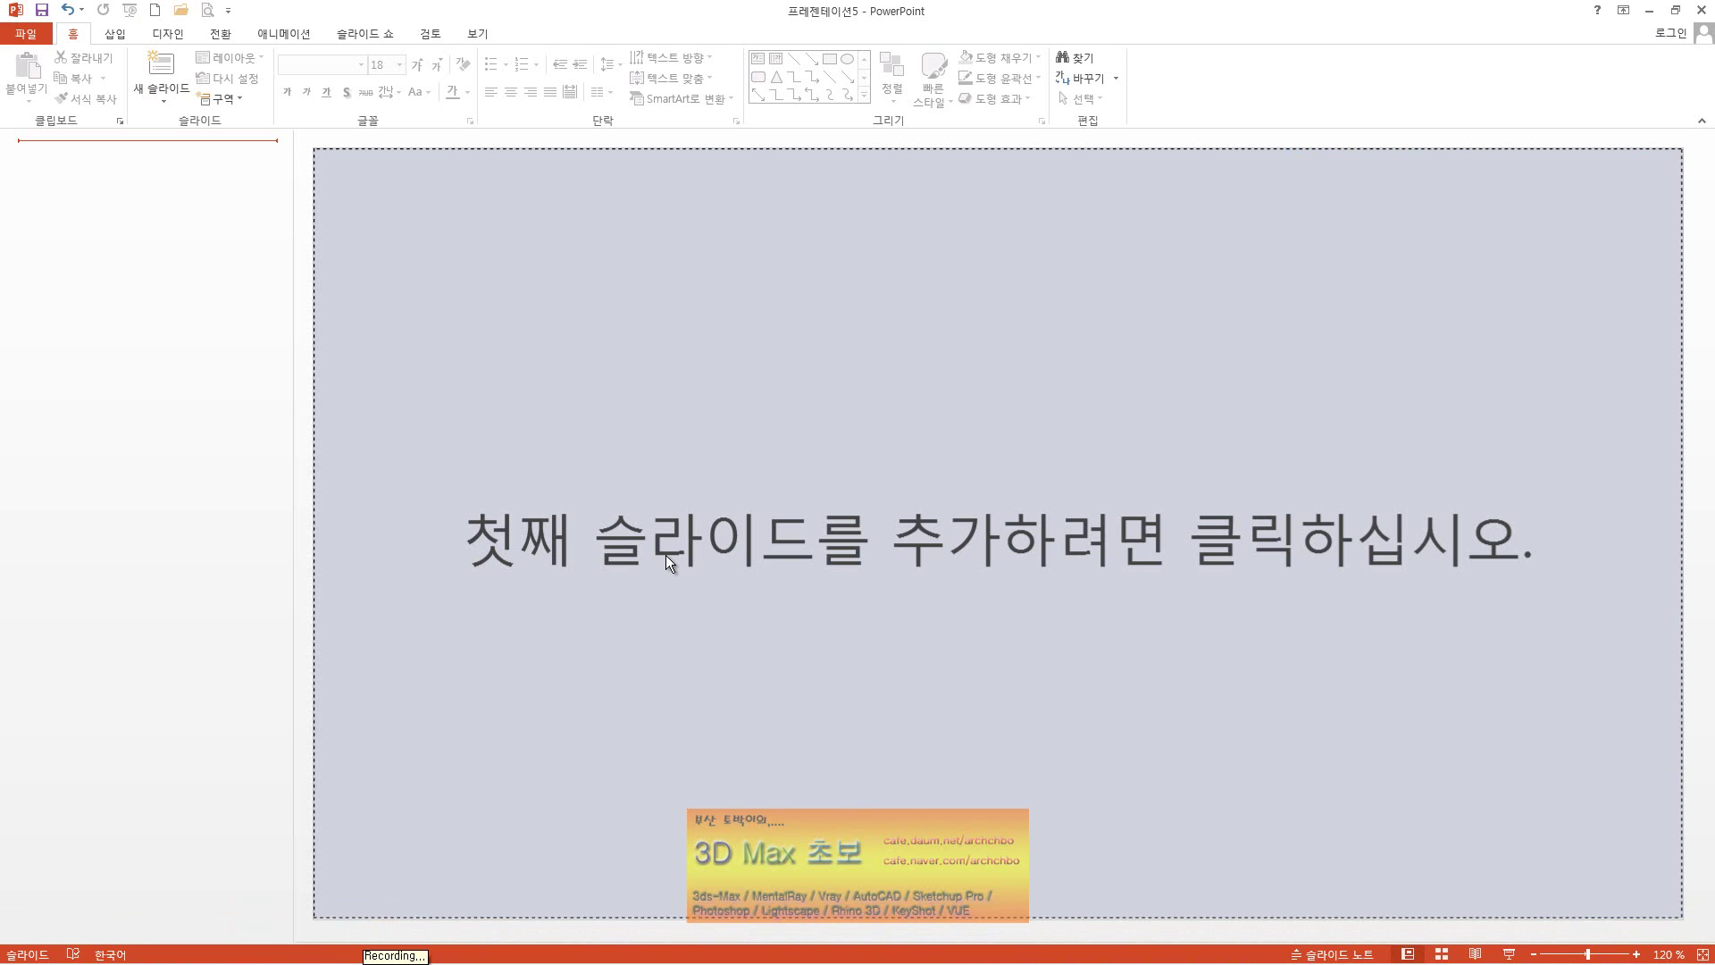
left_click(806, 557)
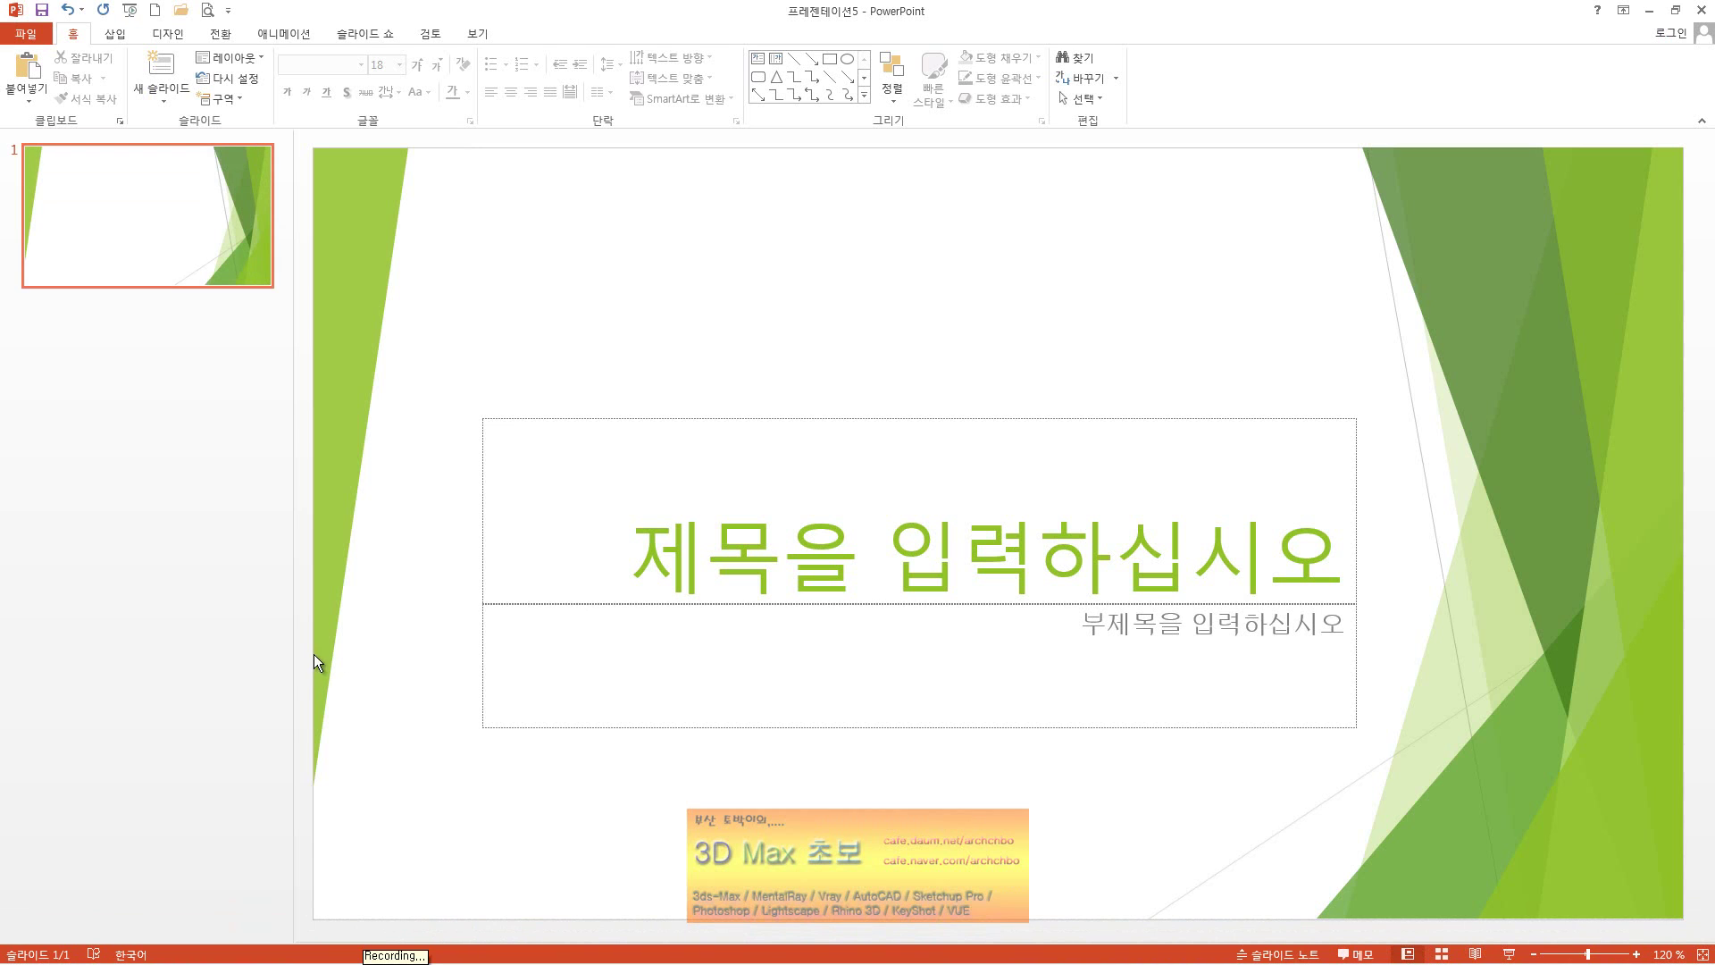
left_click(815, 417)
left_click_drag(815, 416, 815, 176)
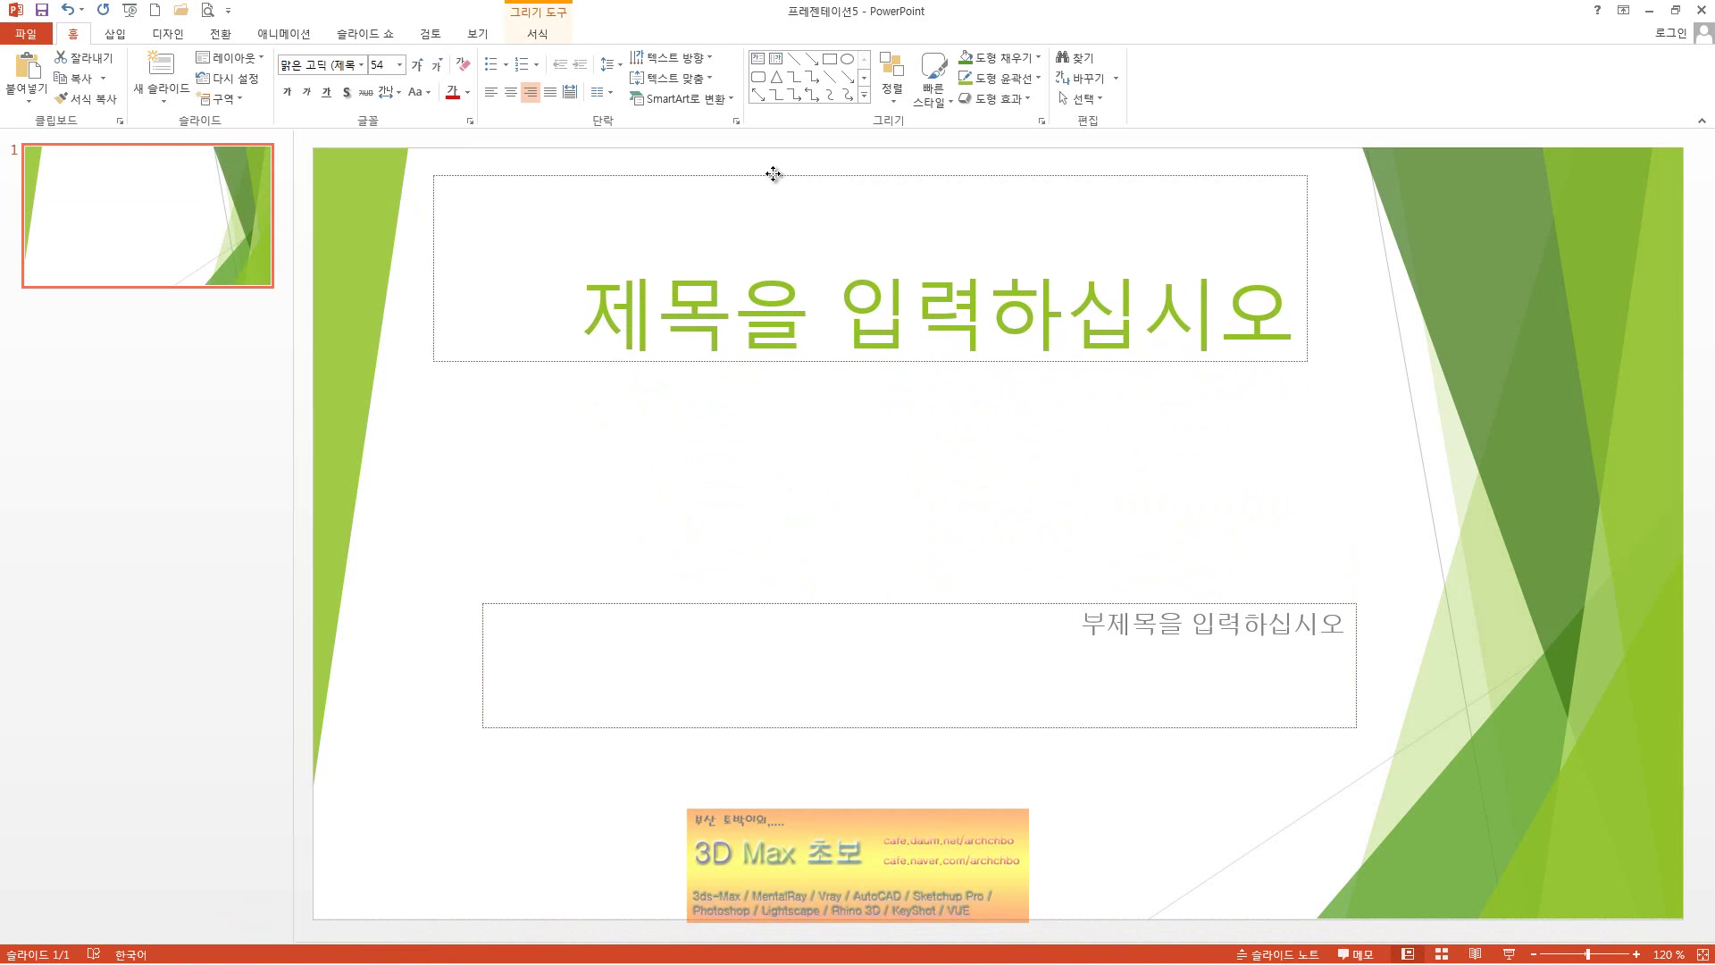
Enter the slide title '사운드 삽입 및 편집'.
left_click(908, 335)
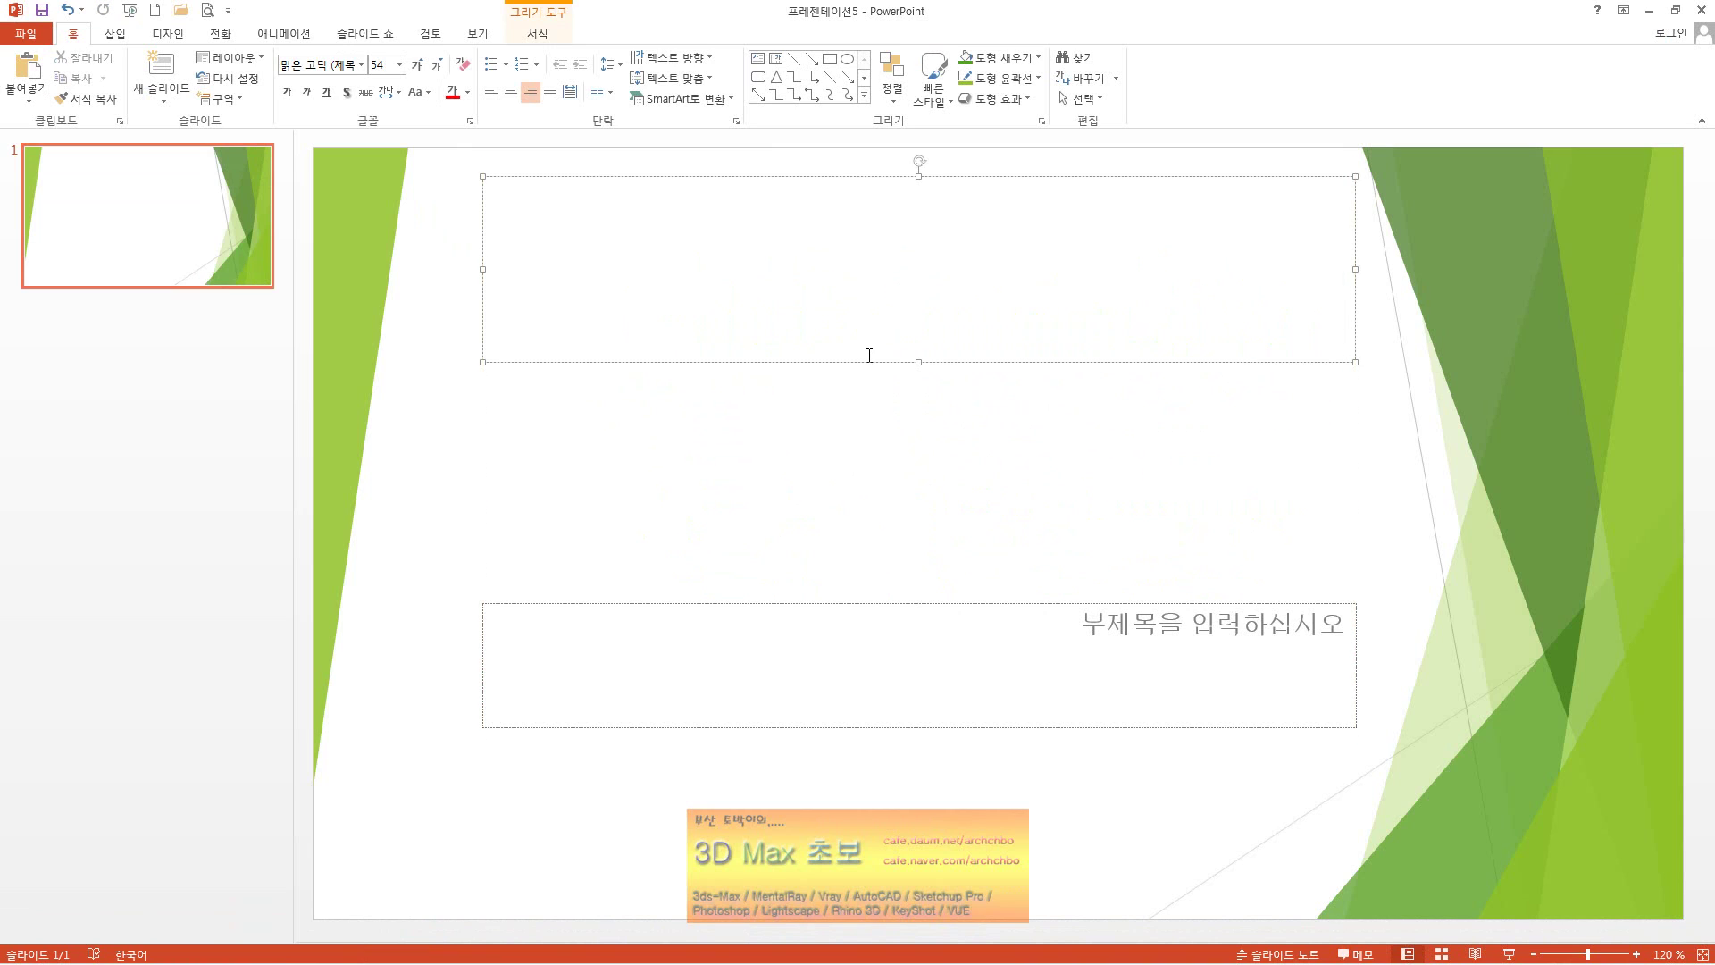
type("사우운드 삽ㅇ")
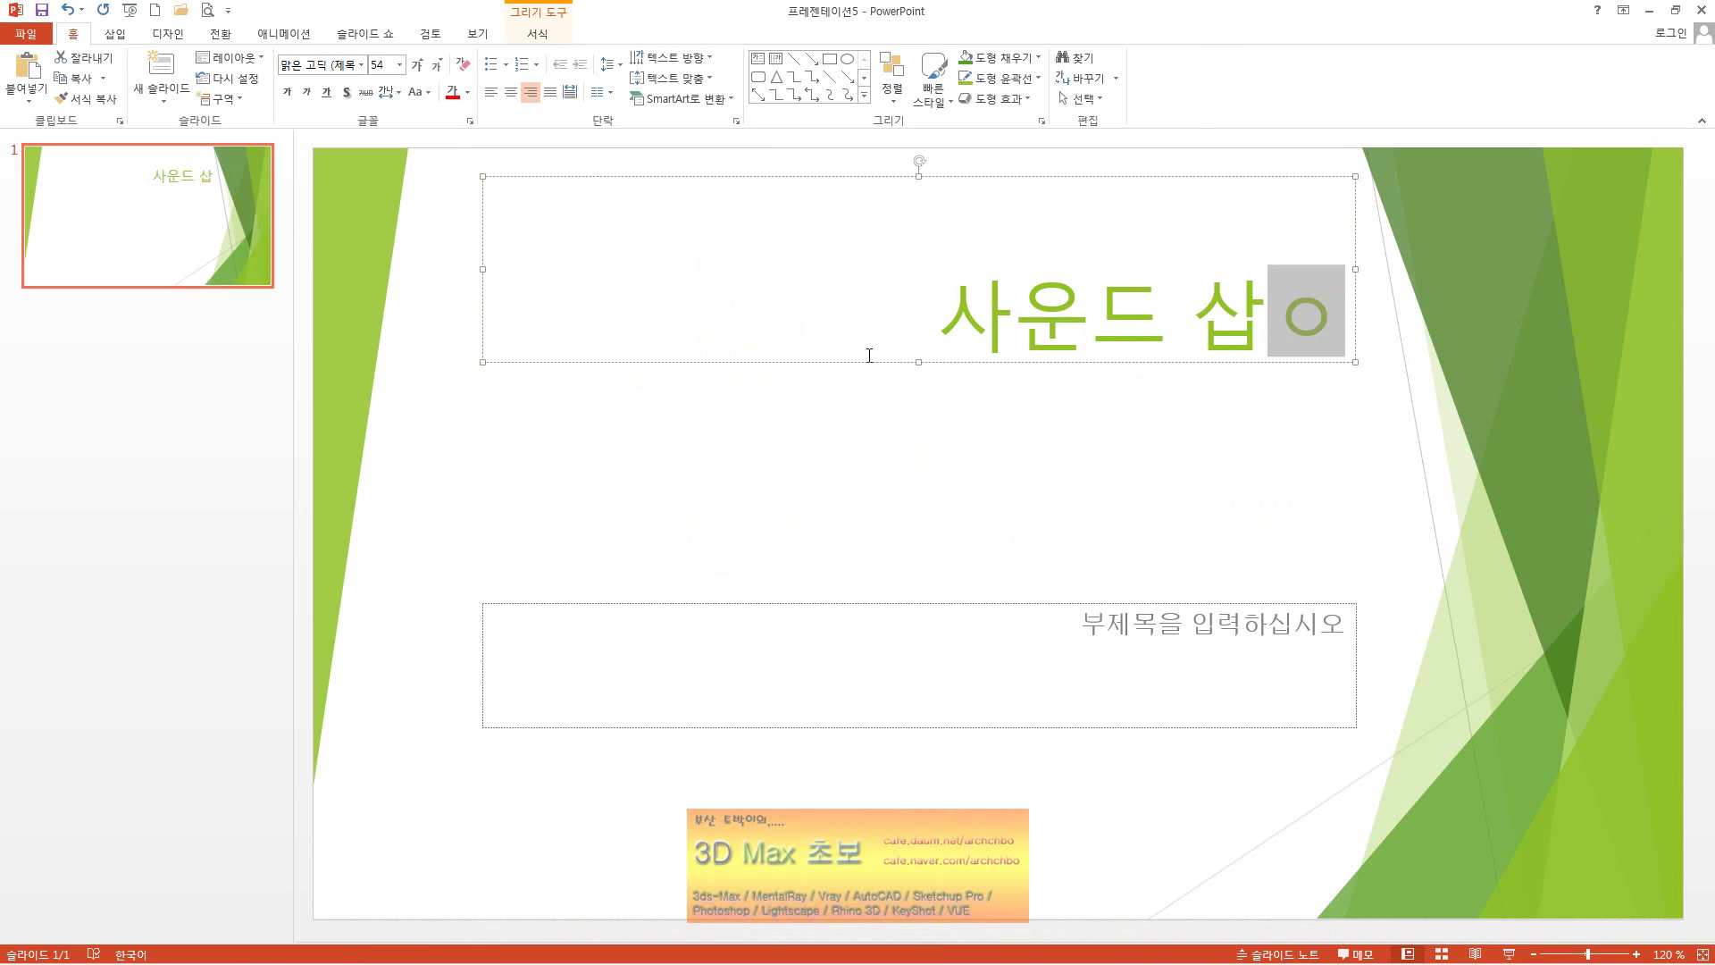
type("입 밋")
key("BackSpace")
type("및 편")
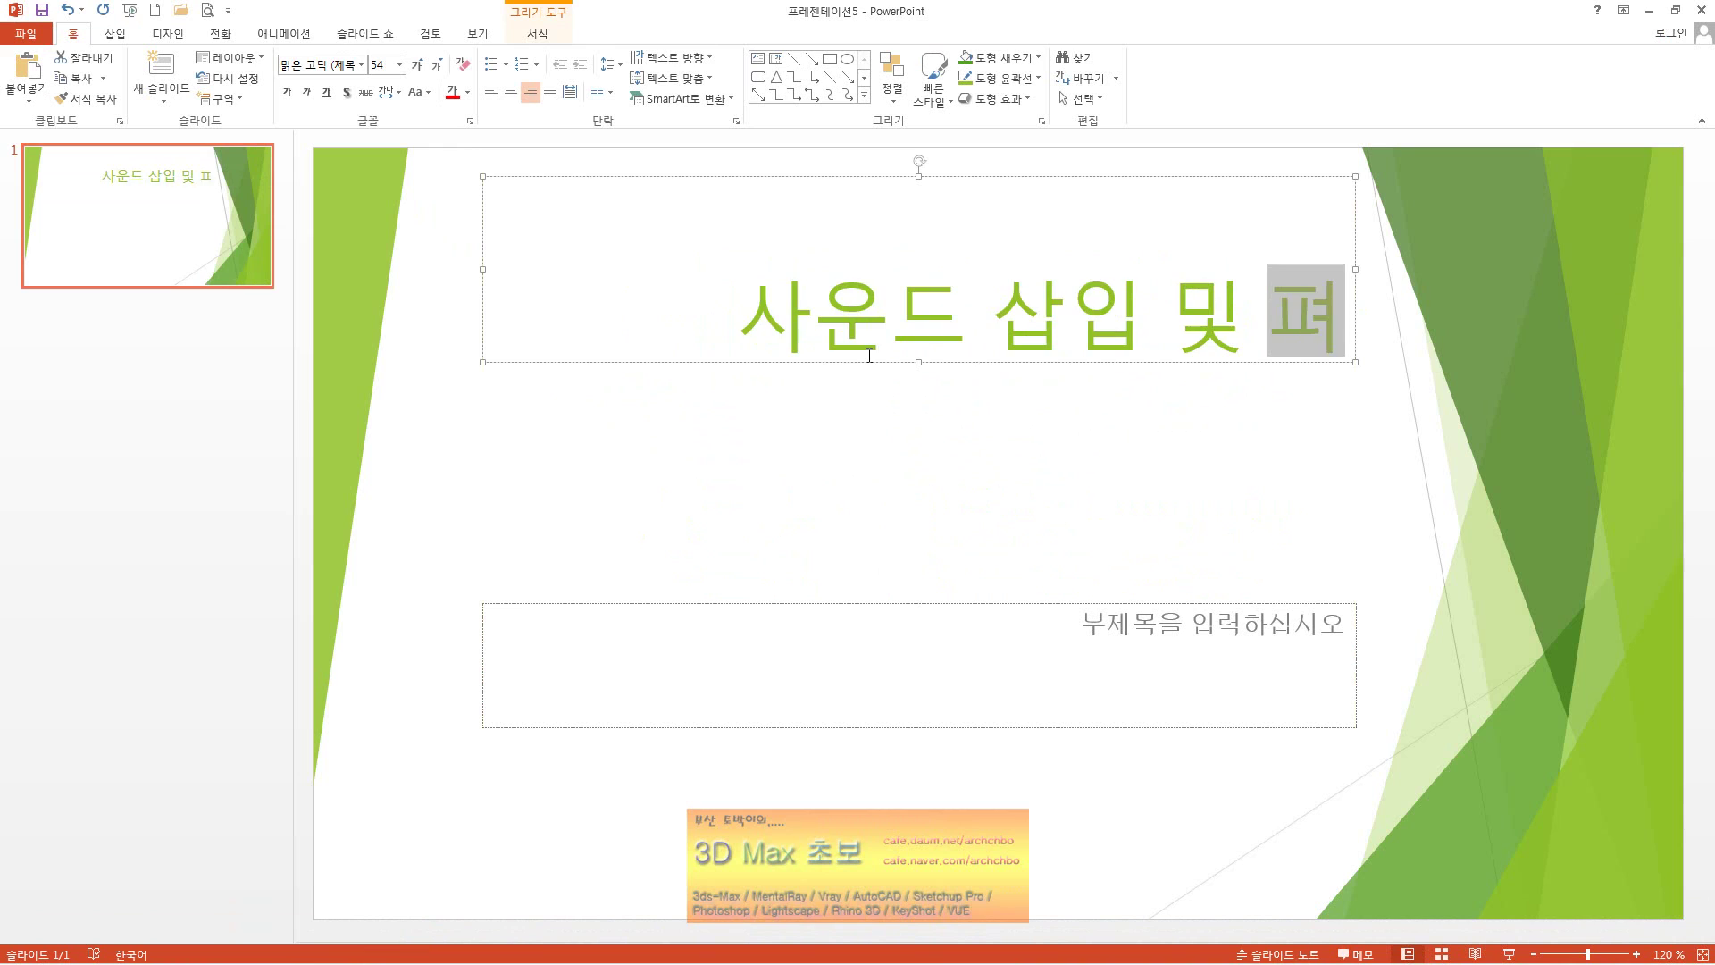
type("집")
Delete the subtitle placeholder from the slide.
left_click(879, 616)
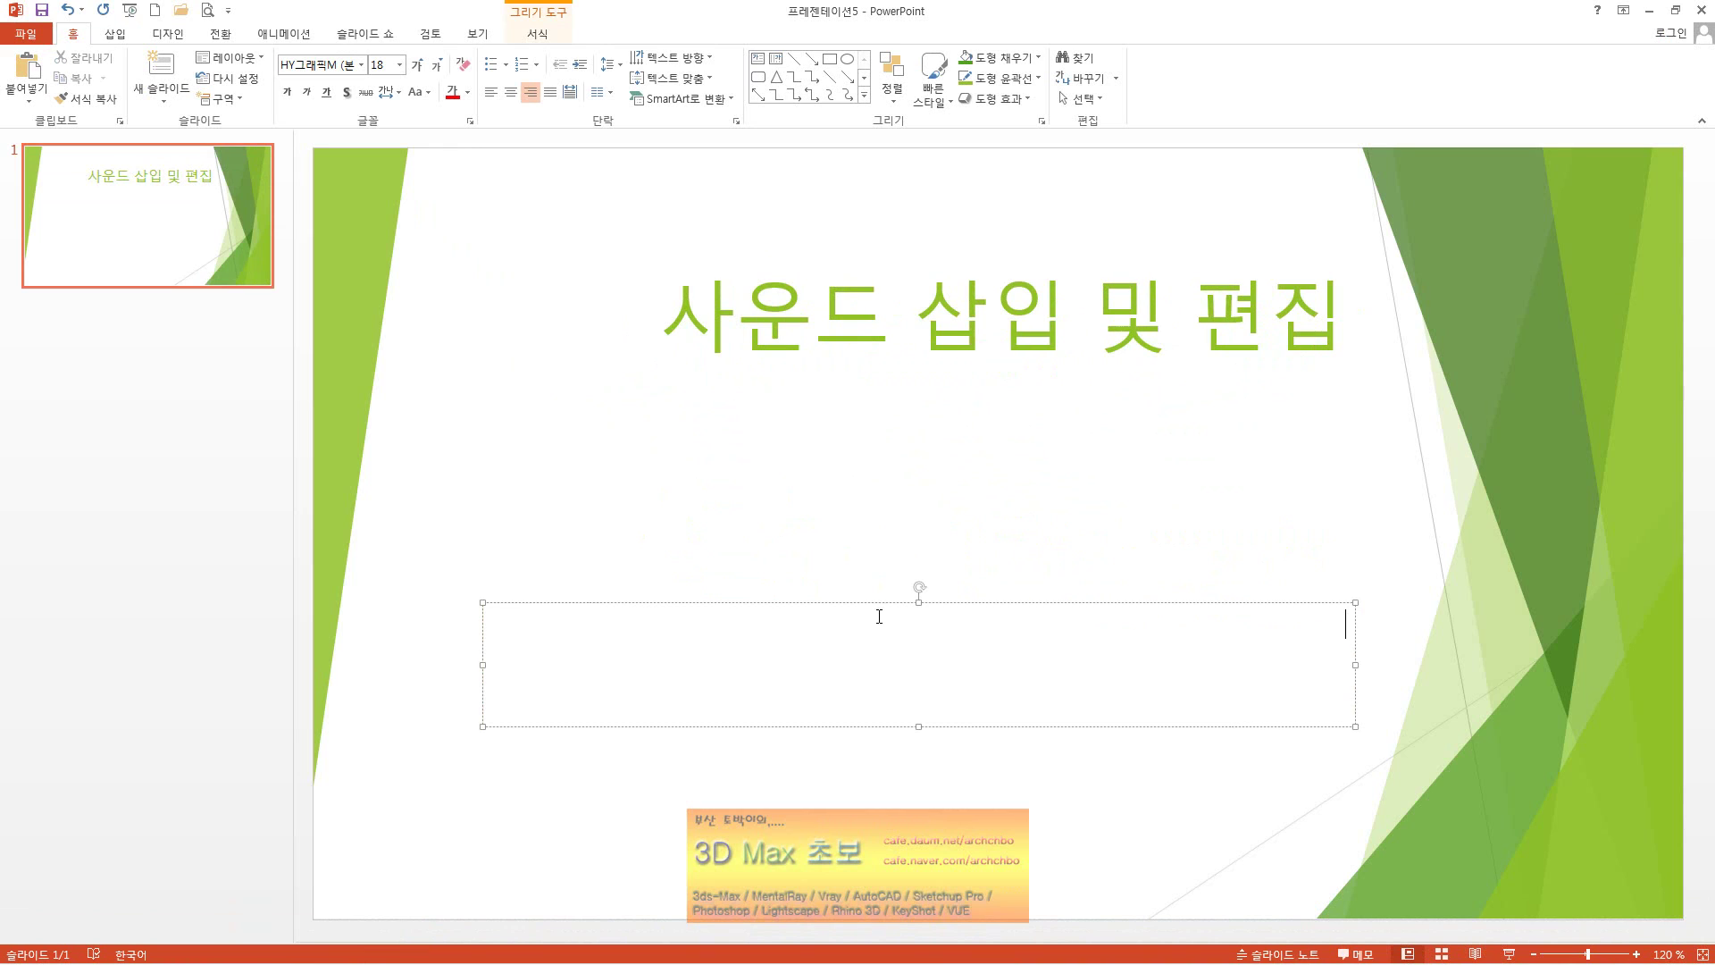
left_click(728, 602)
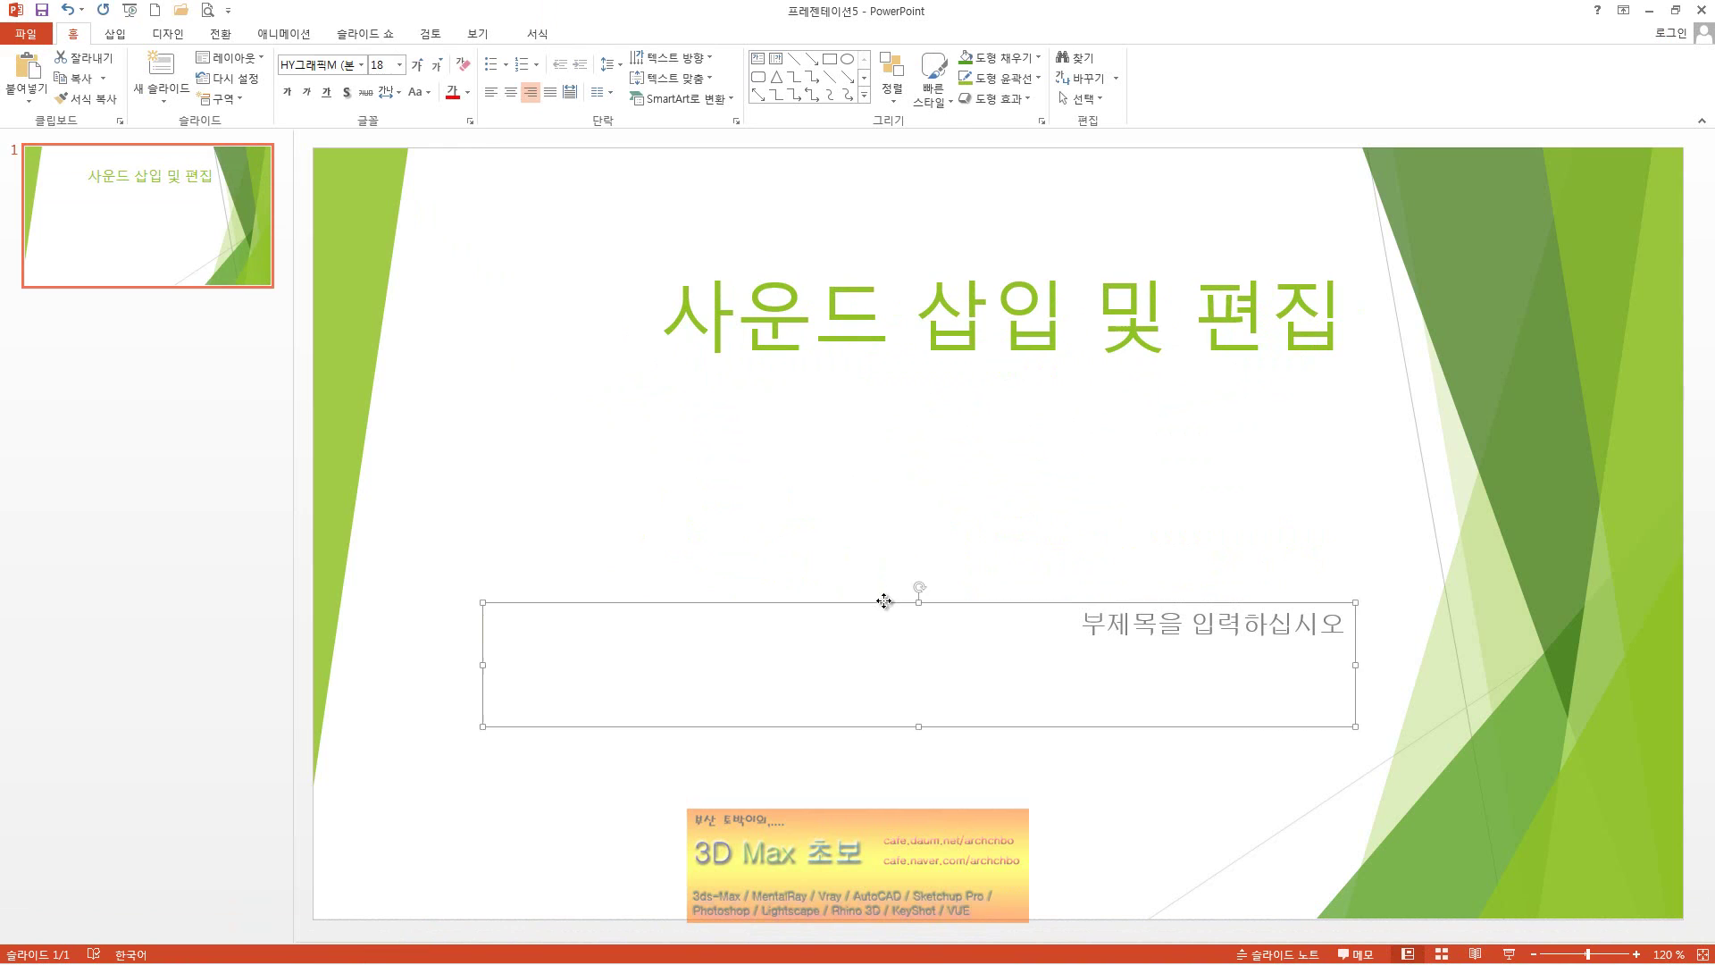
key("Delete")
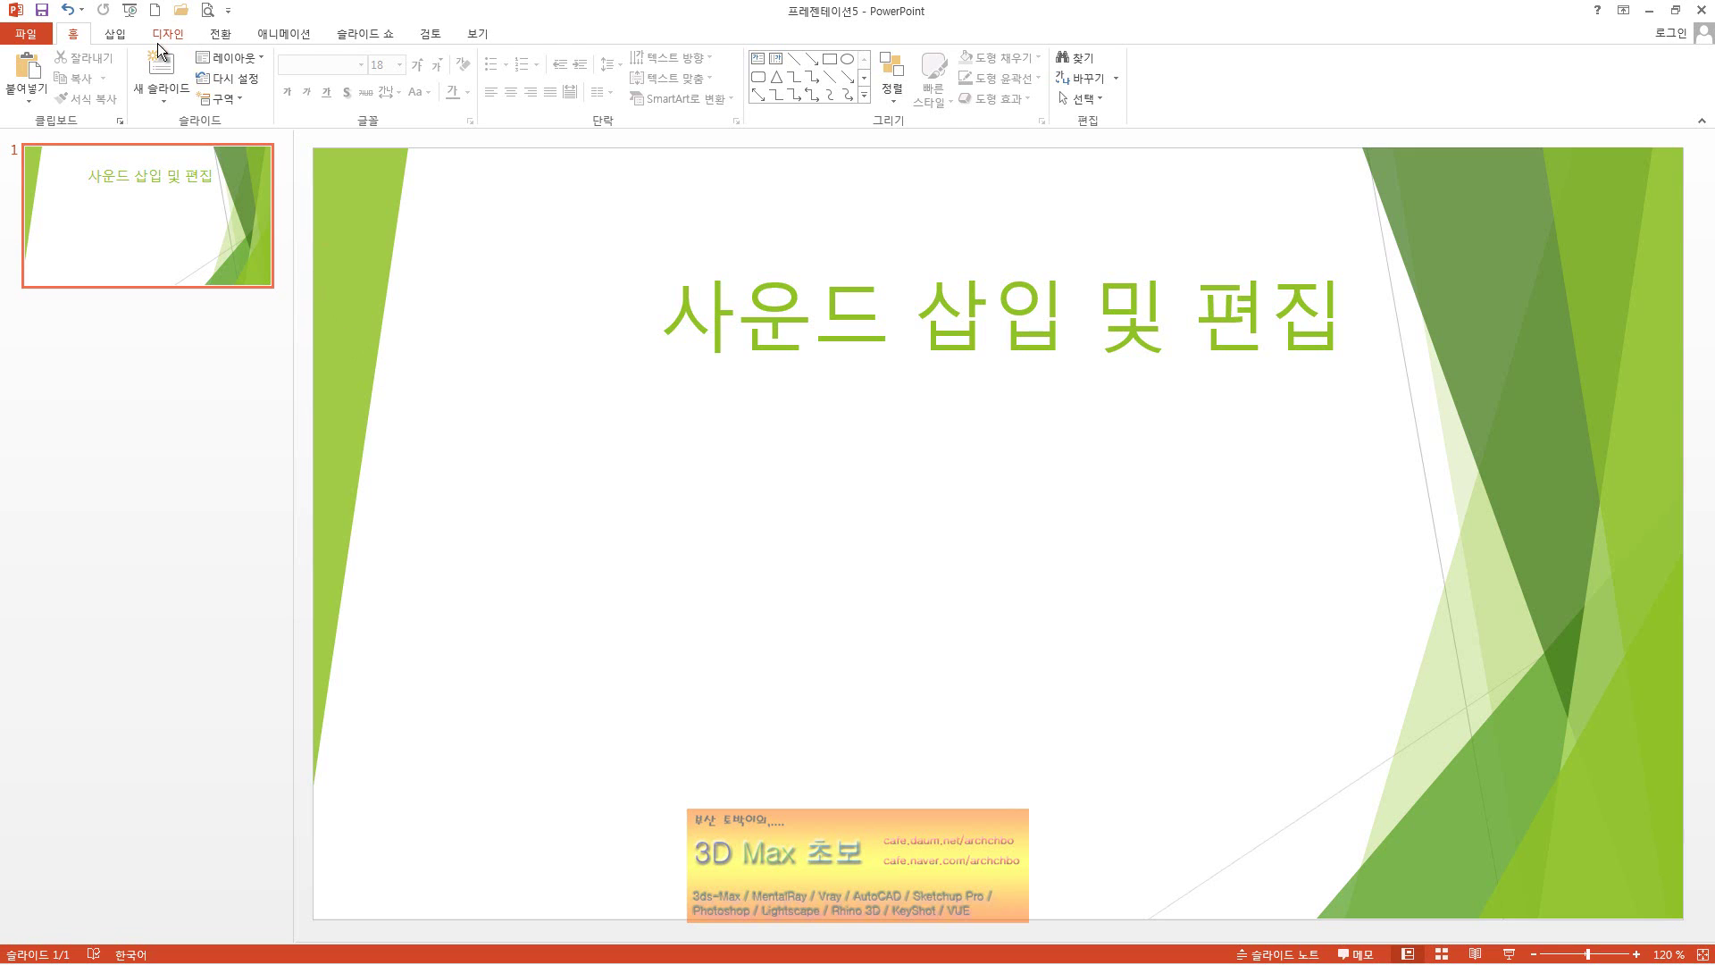
Insert the 강남스타일 audio file from the PC onto the slide via Audio on My PC.
left_click(115, 34)
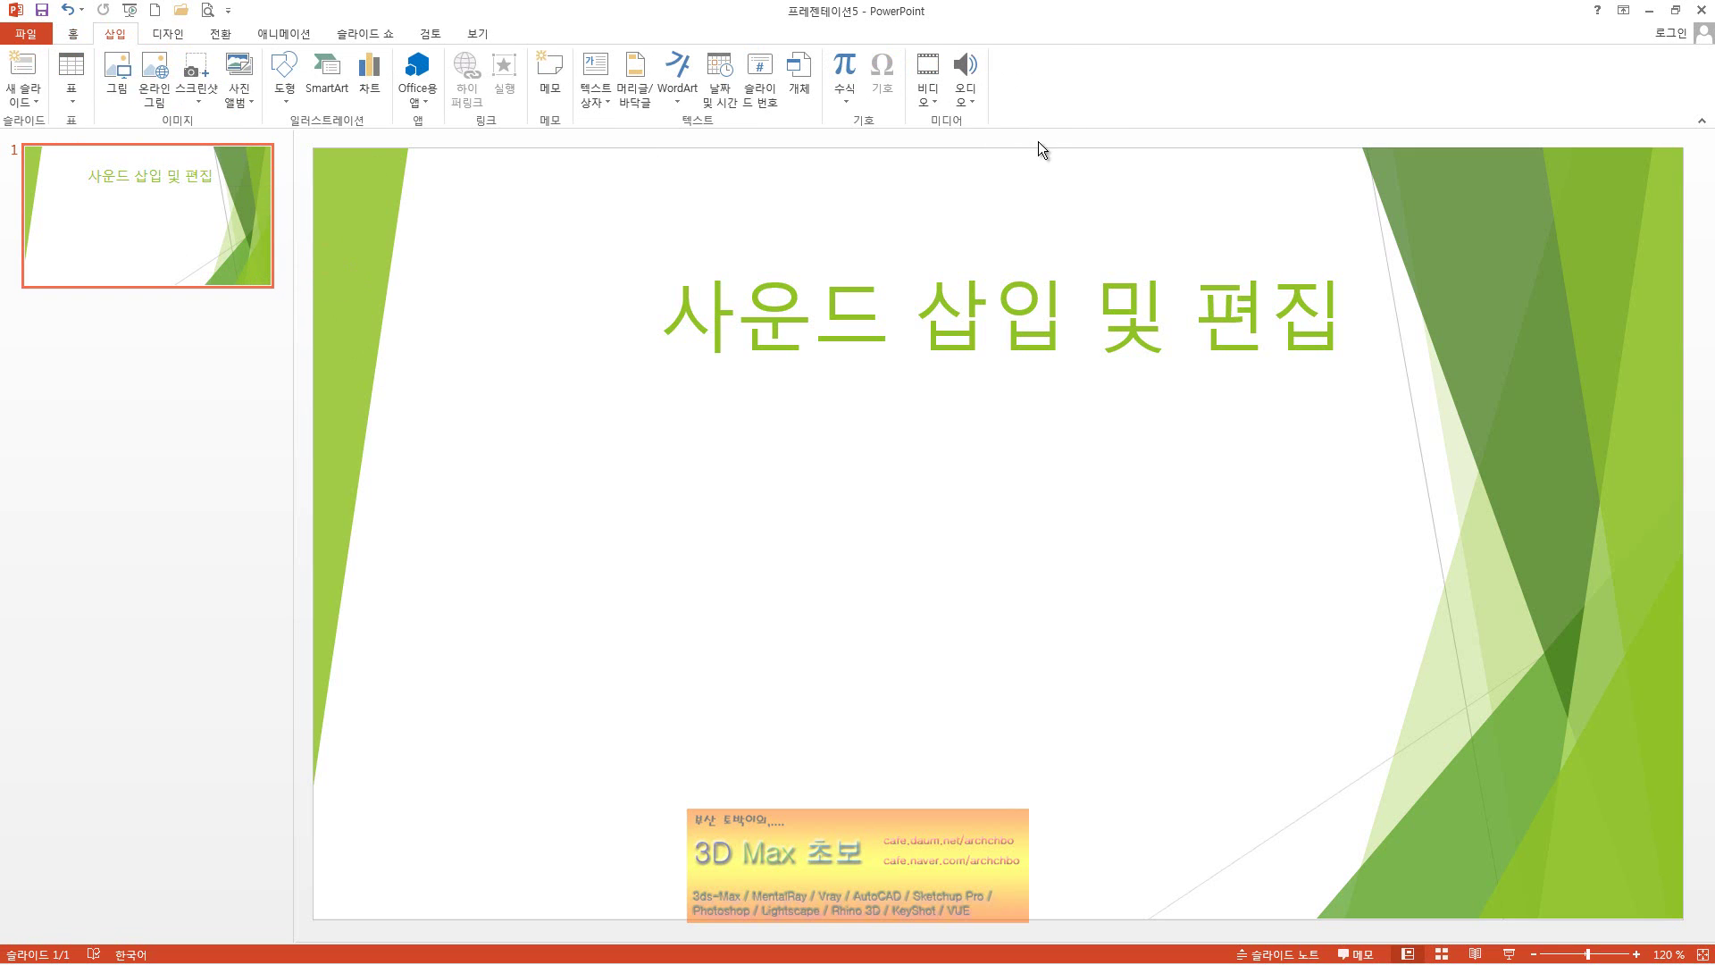
left_click(976, 100)
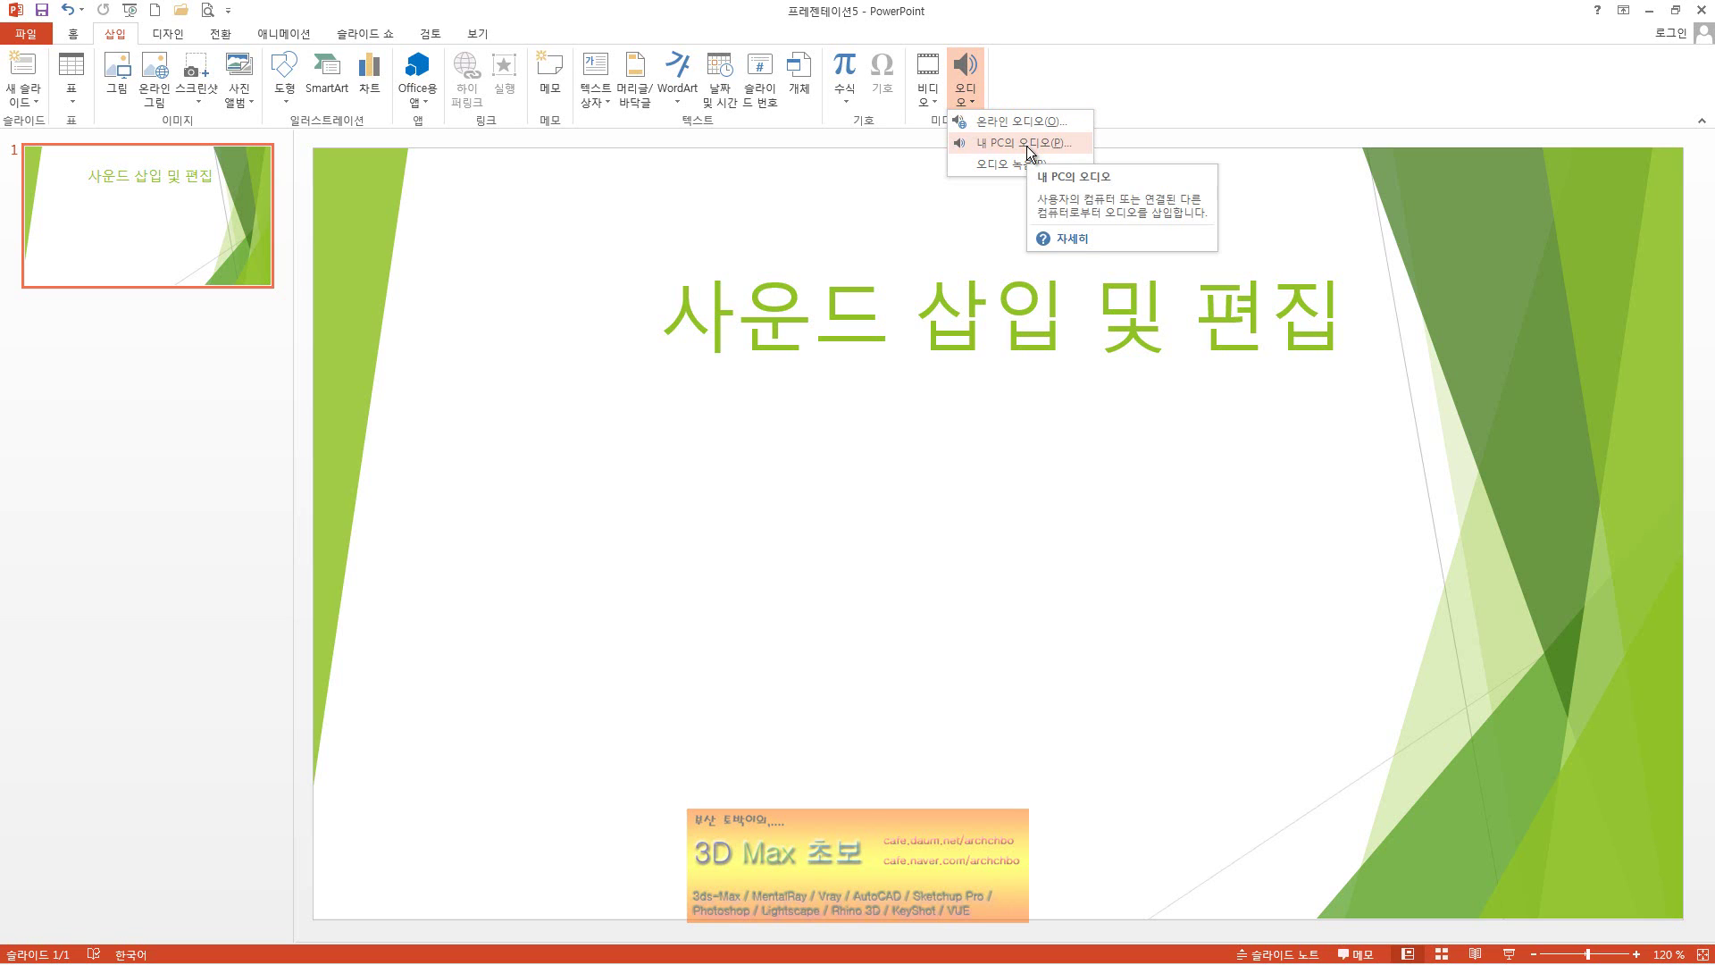
left_click(1028, 148)
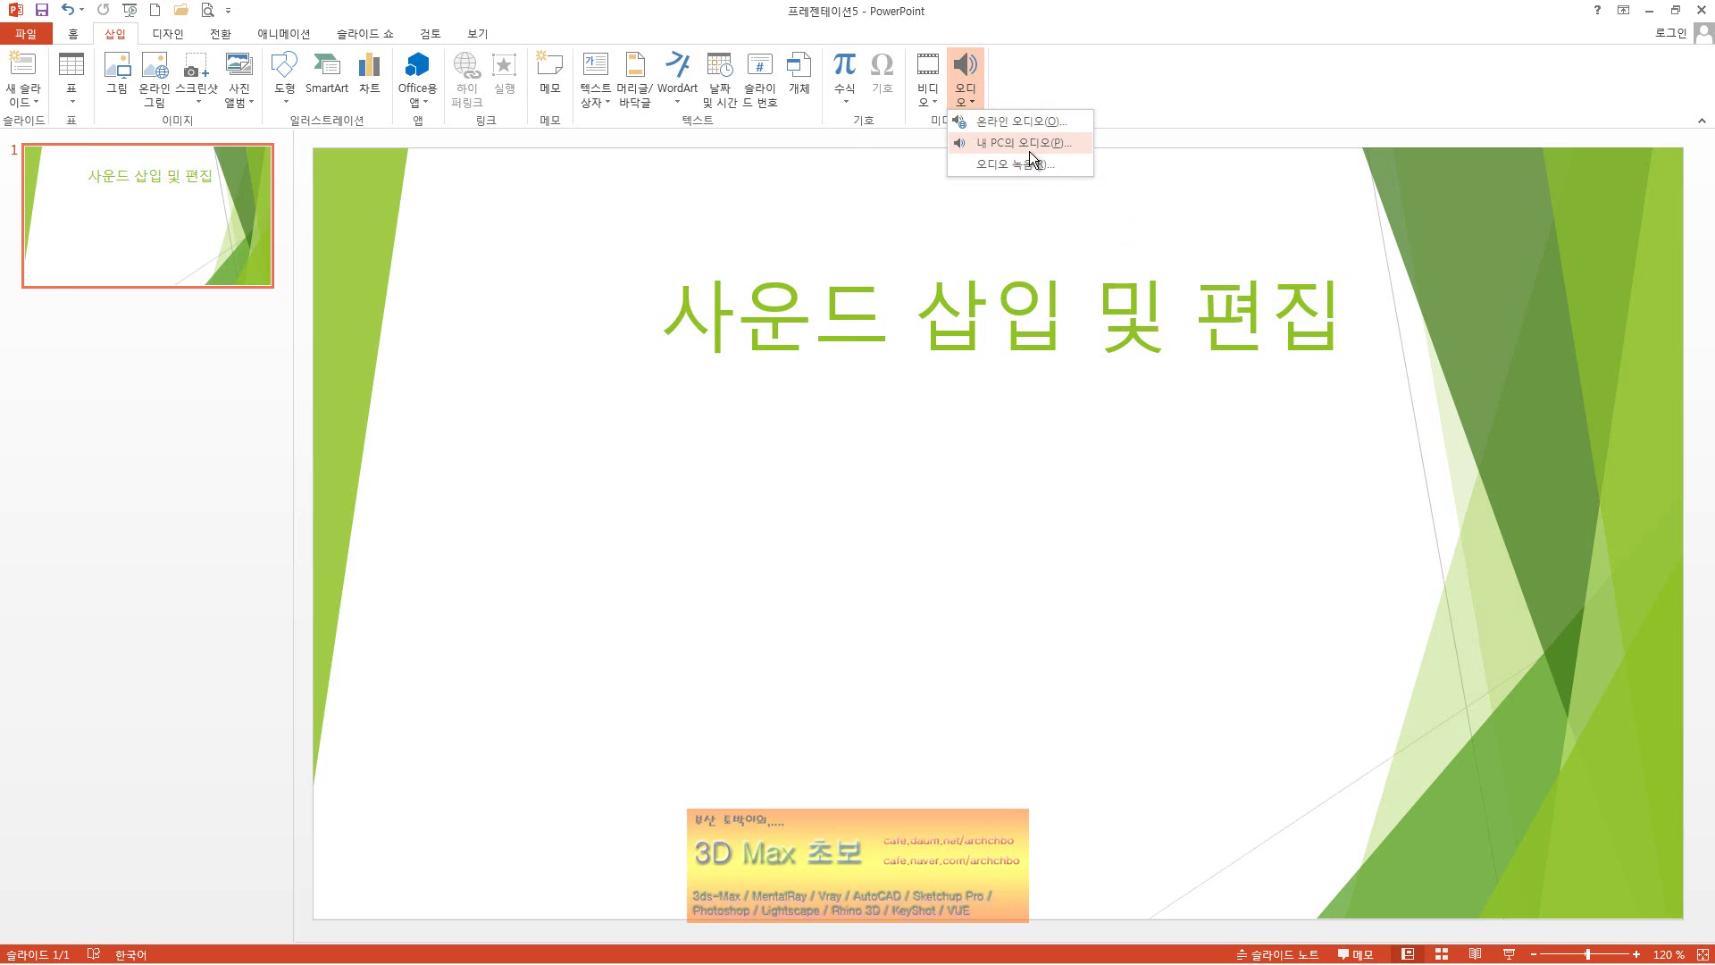
left_click(200, 354)
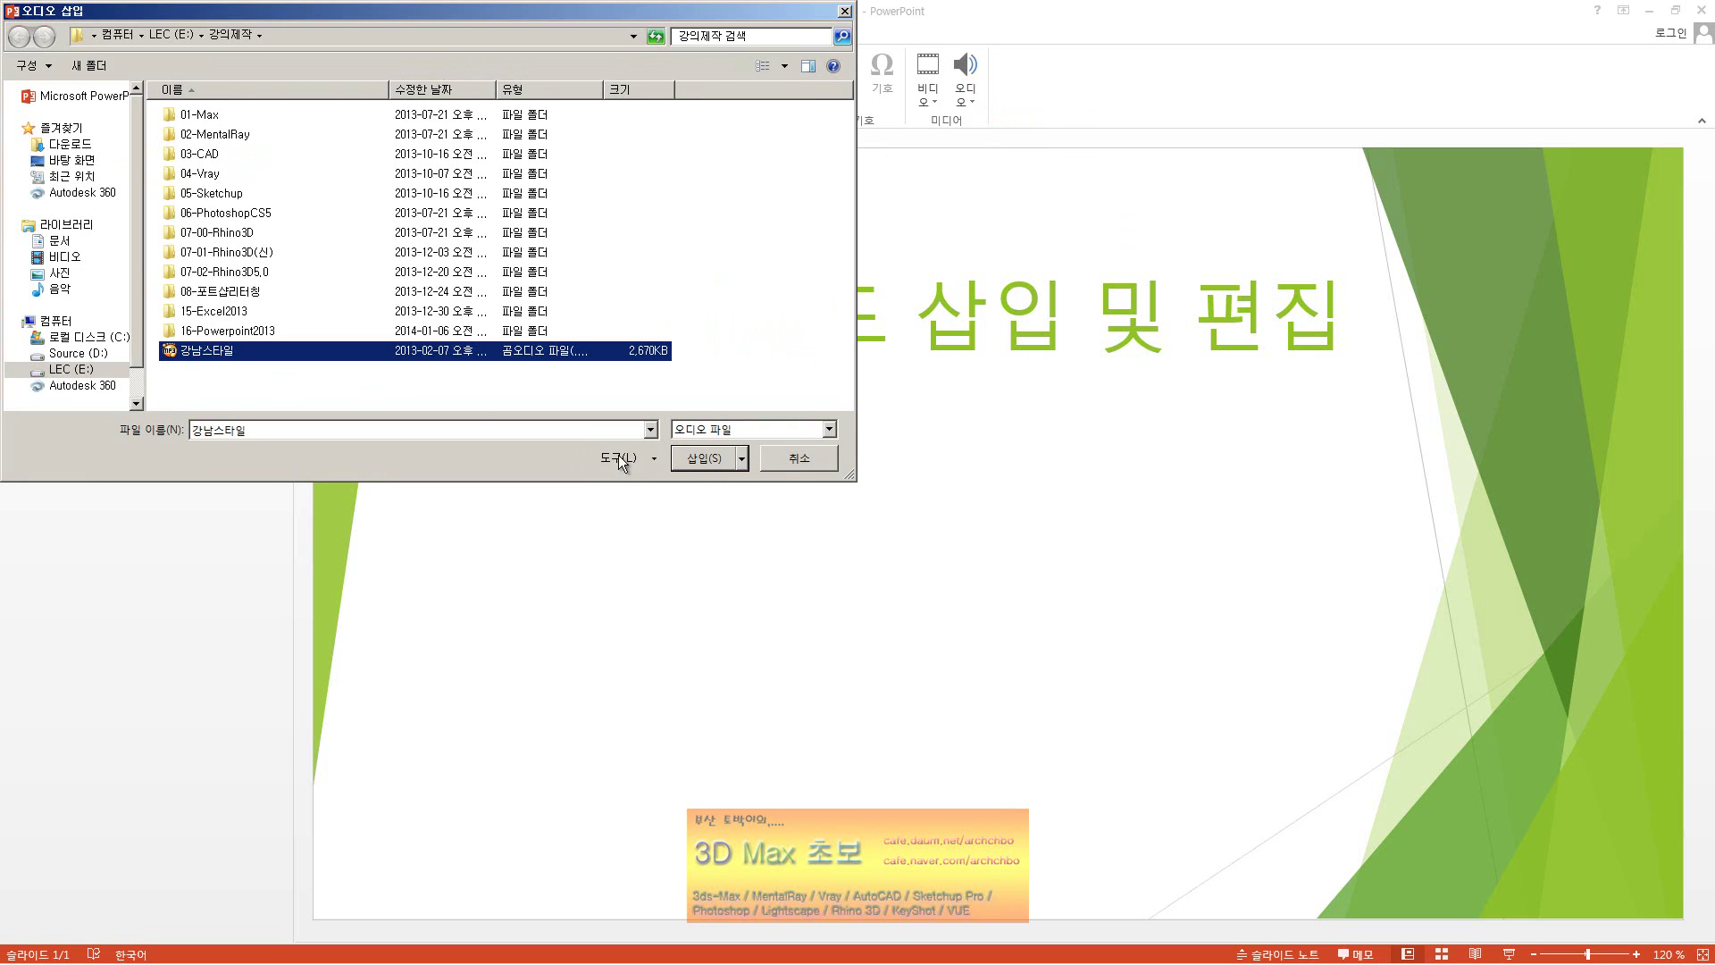
left_click(712, 461)
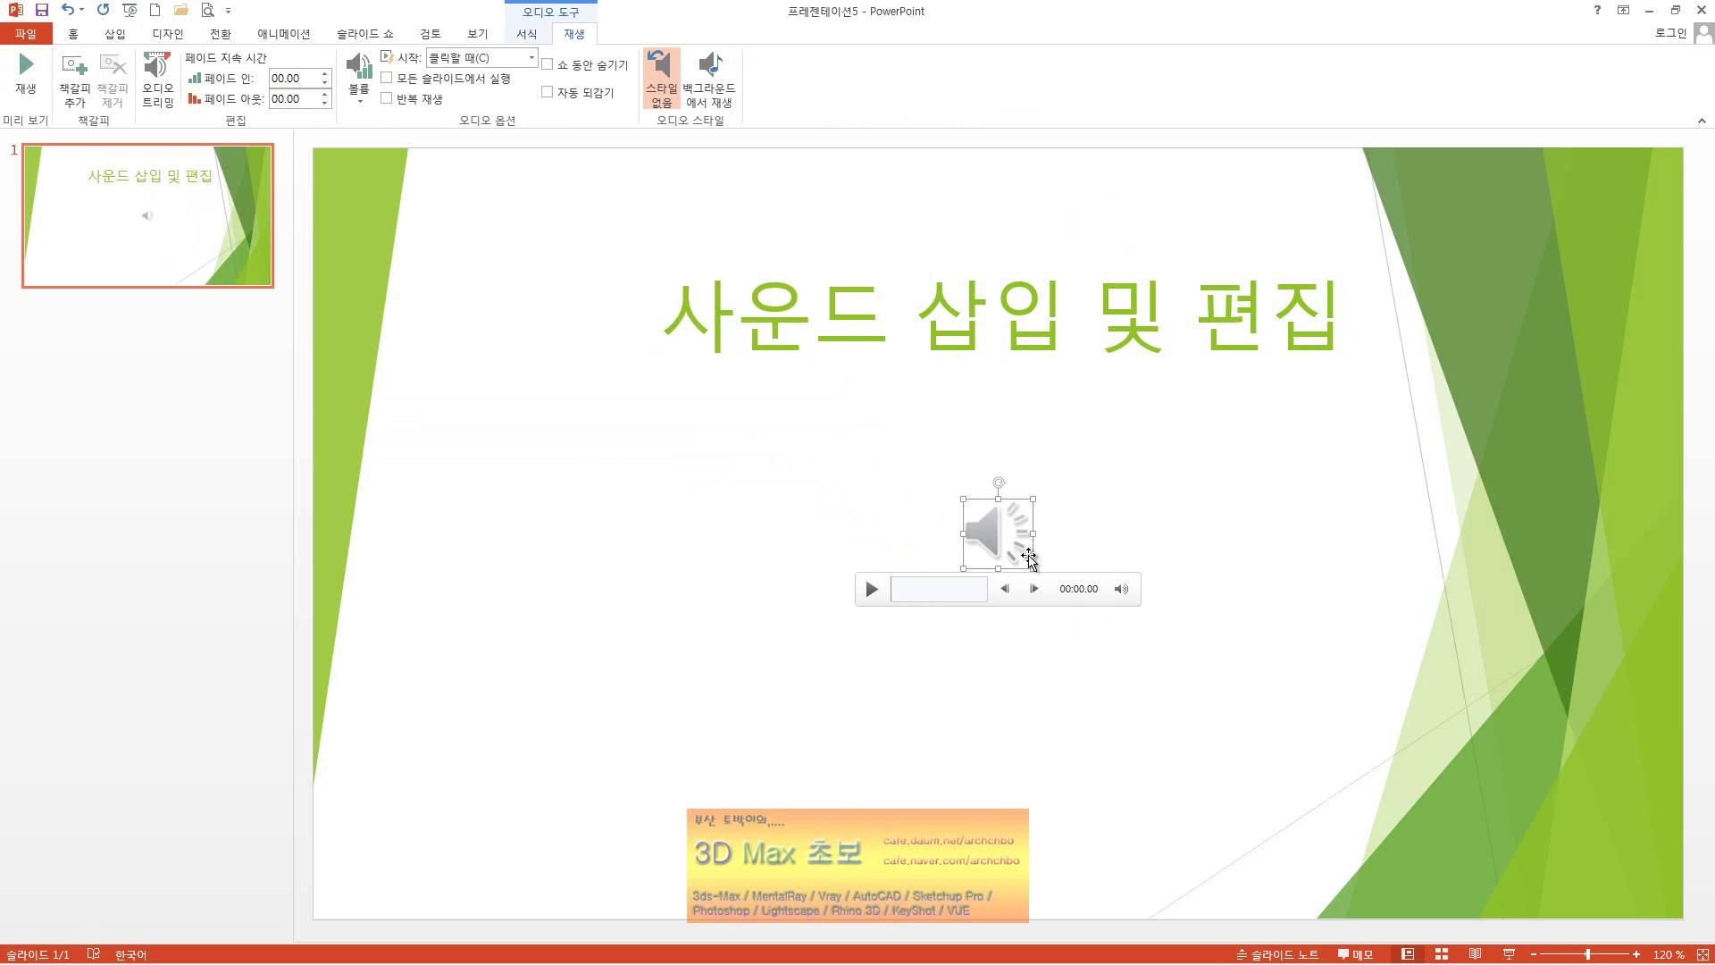
Move the audio icon to the slide's bottom-right corner.
left_click_drag(1010, 533, 1519, 823)
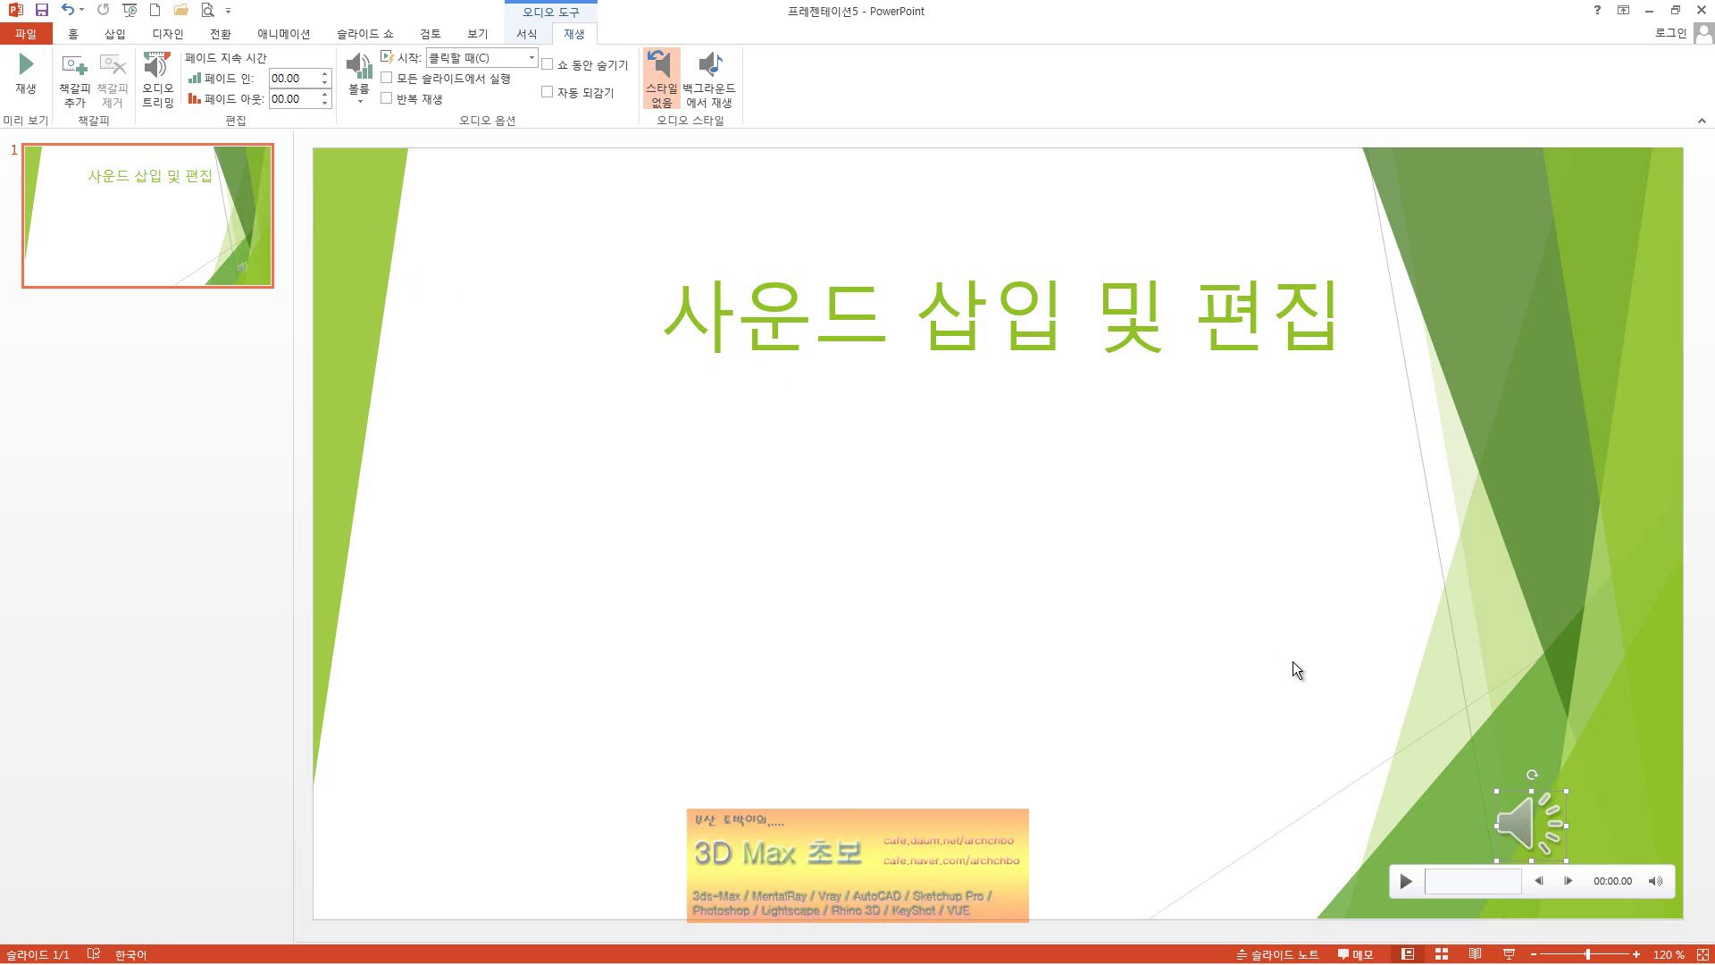
left_click(1331, 705)
left_click(1529, 815)
left_click(534, 36)
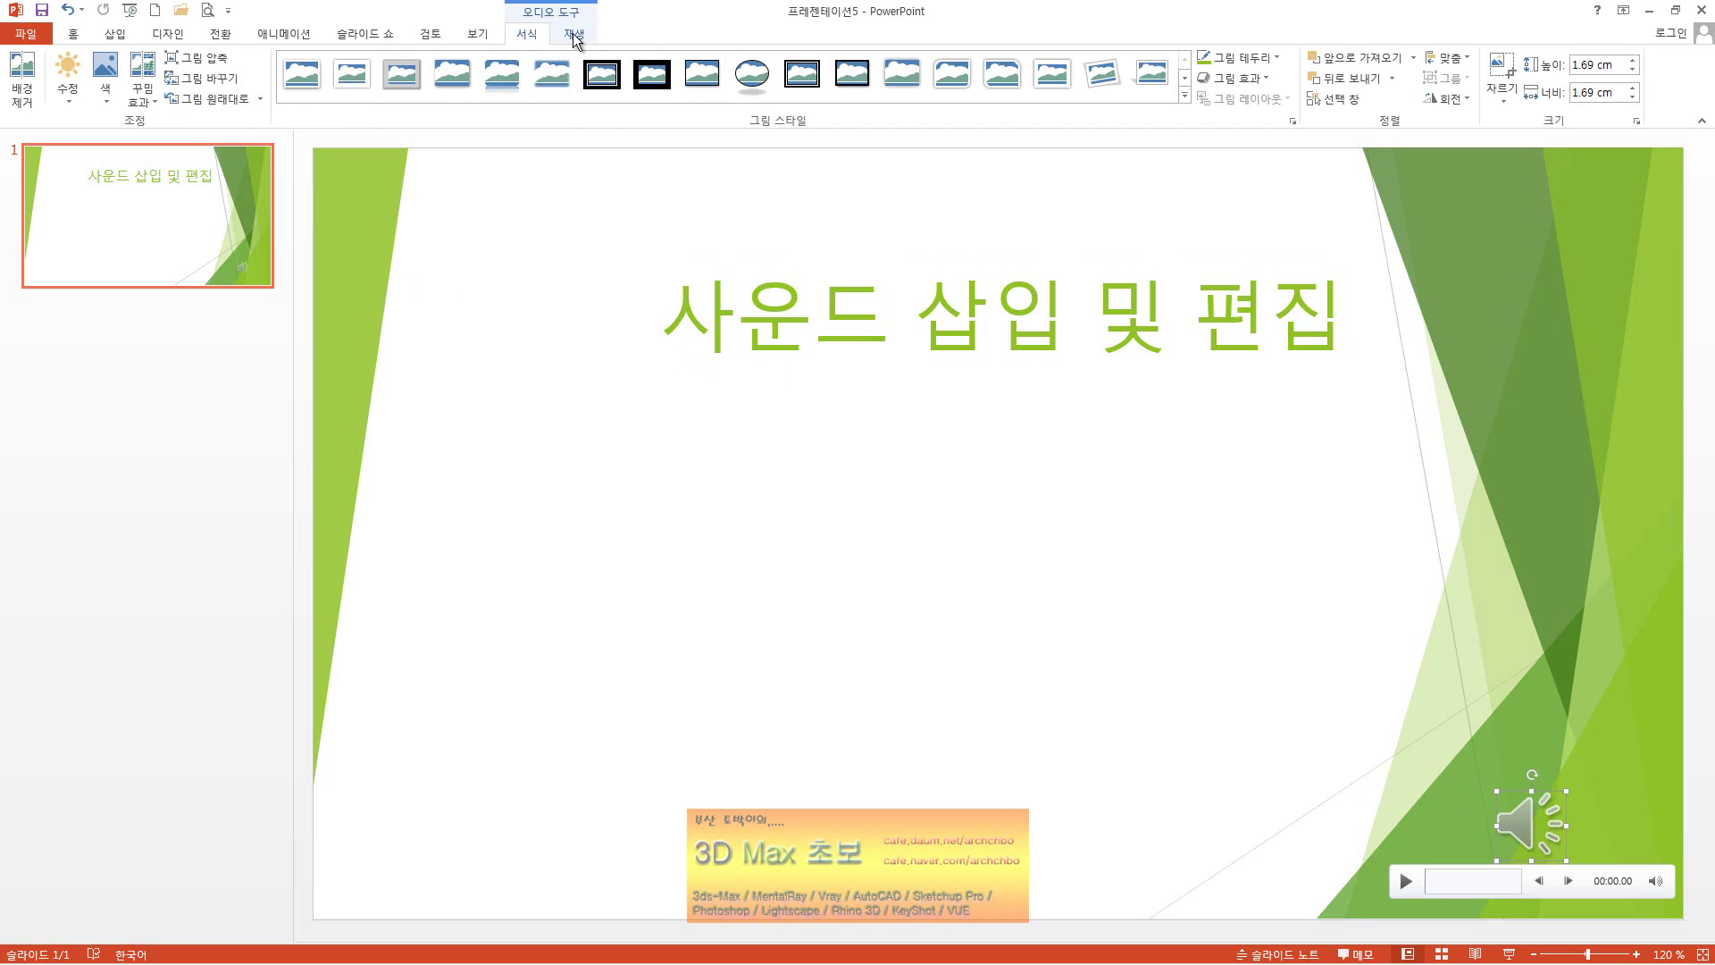
left_click(576, 36)
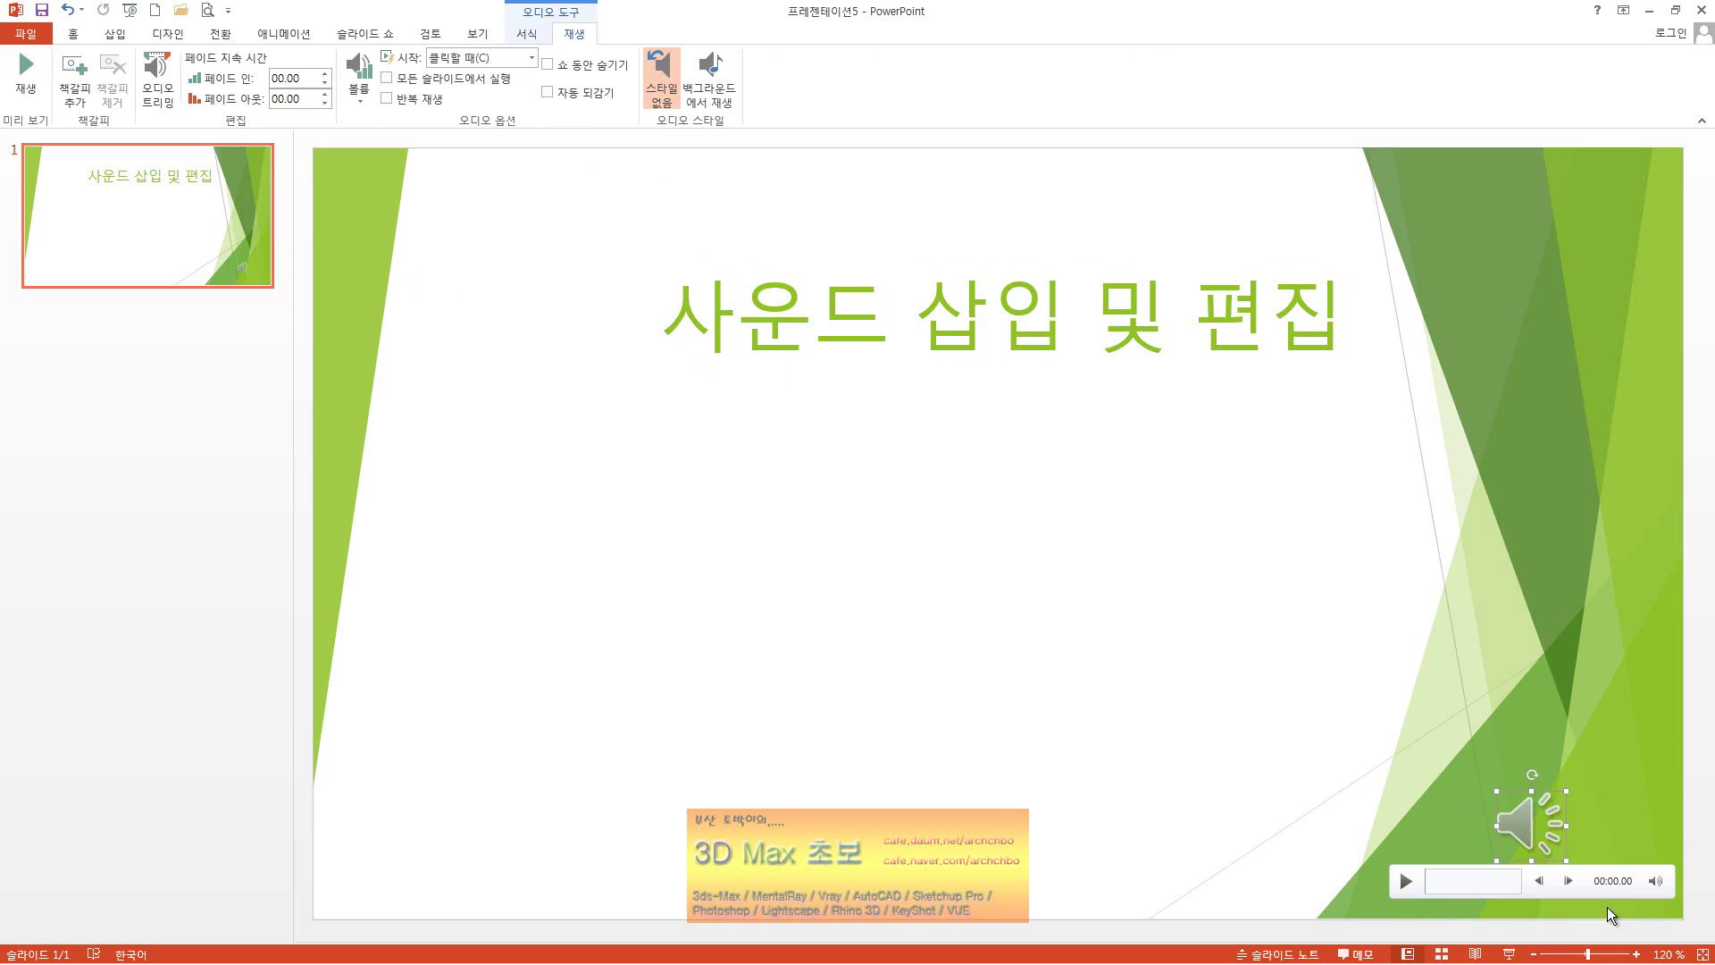
mouse_move(1656, 881)
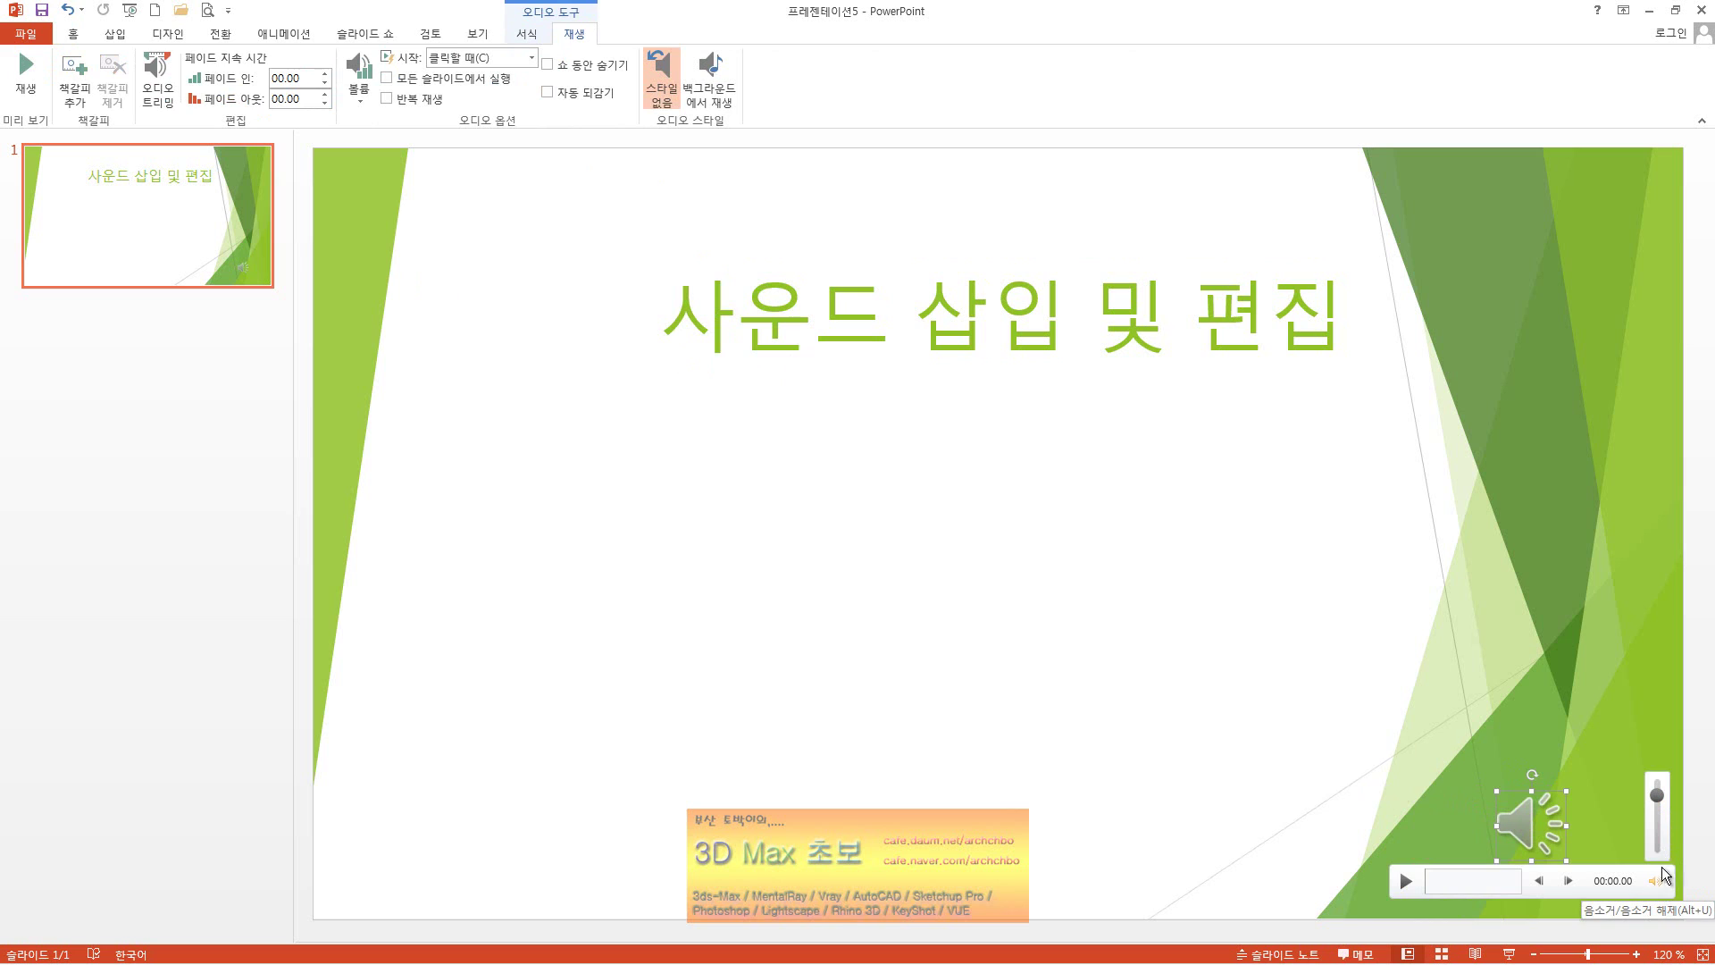
Lower the audio volume with the player's slider and preview the sound.
left_click(1657, 820)
left_click_drag(1657, 826, 1657, 845)
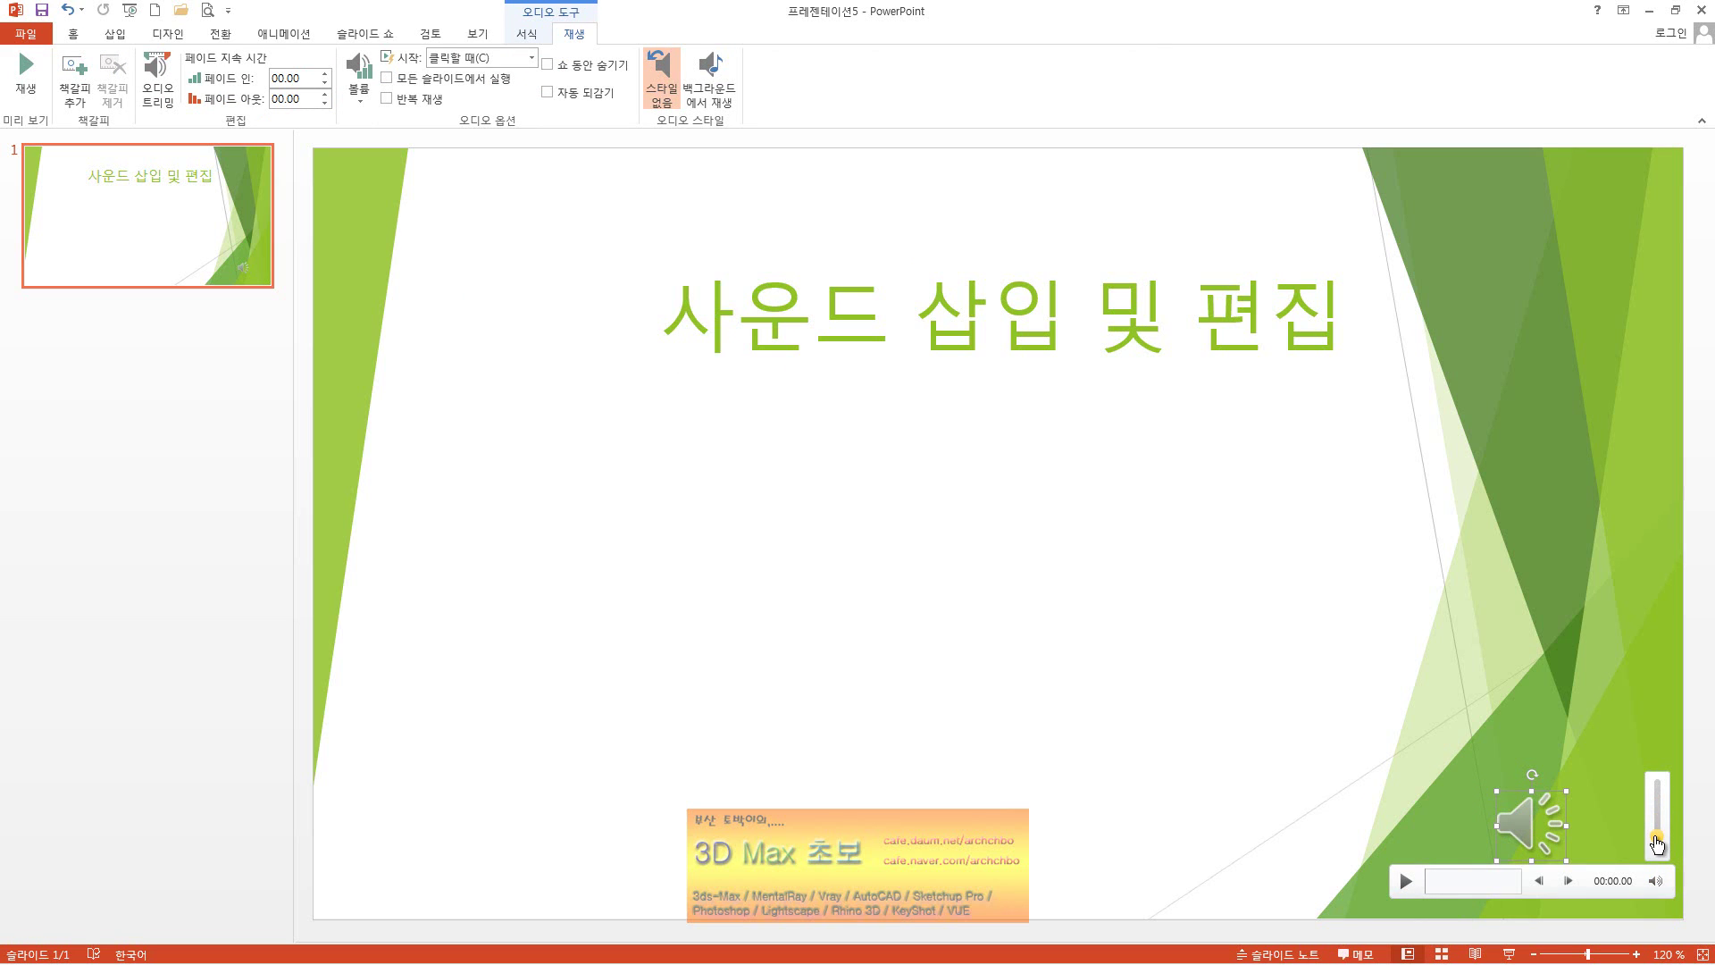
left_click(1403, 878)
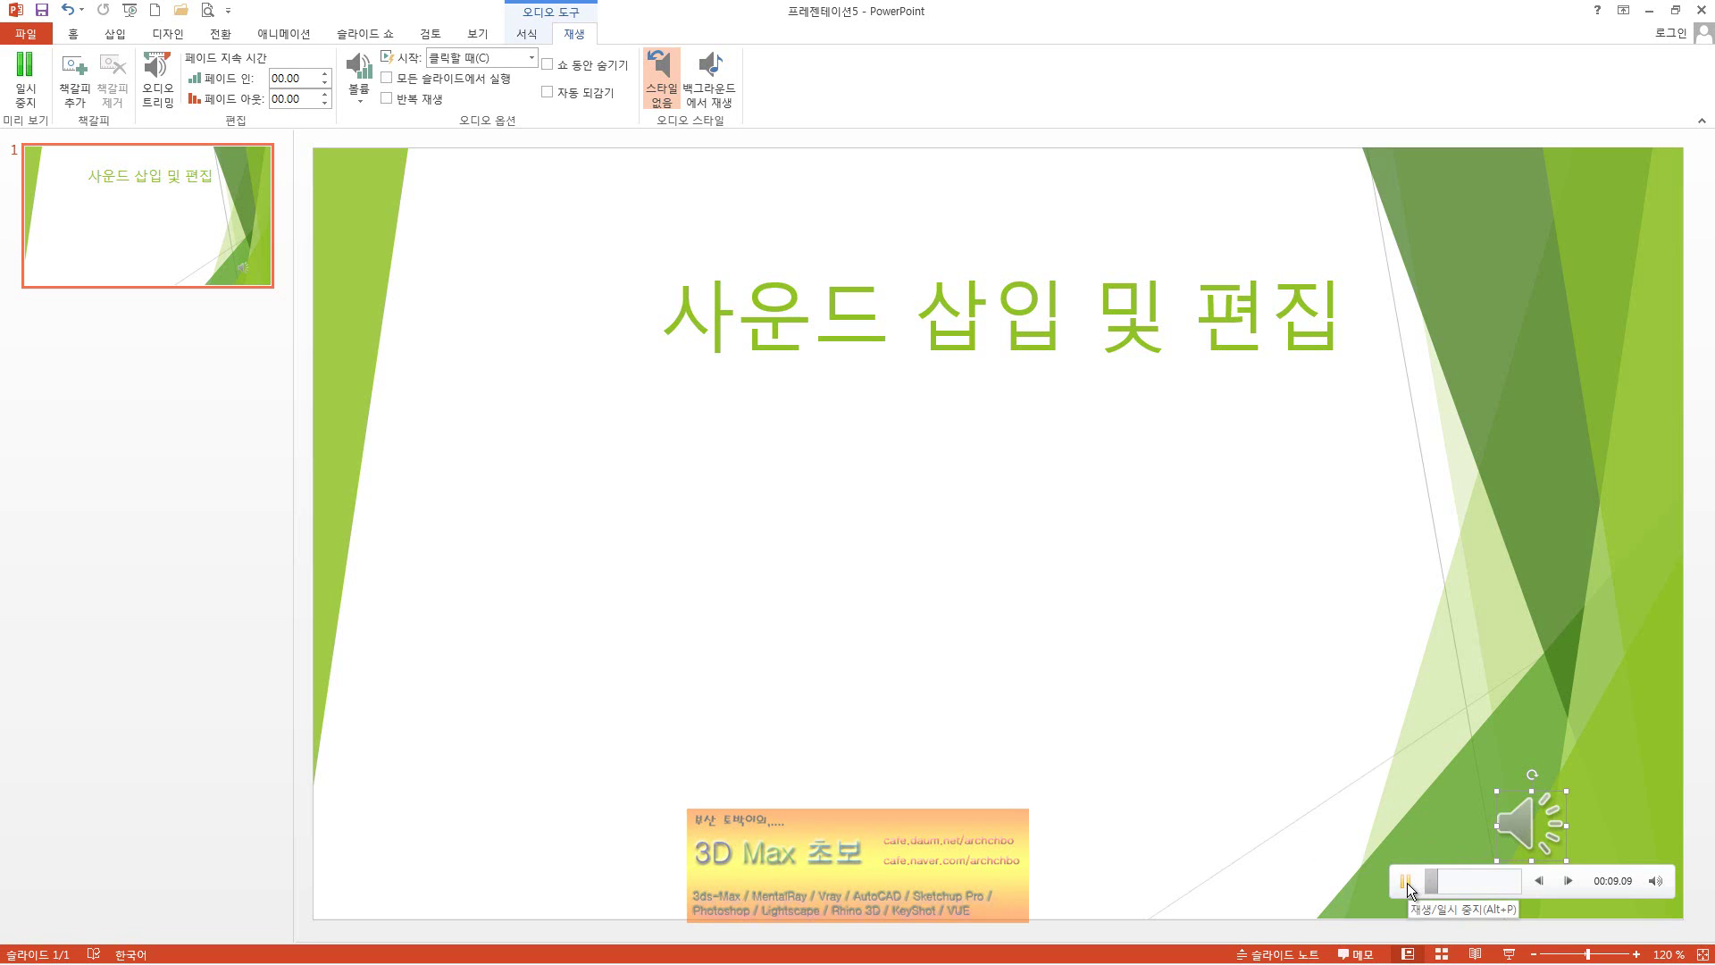
left_click(1406, 883)
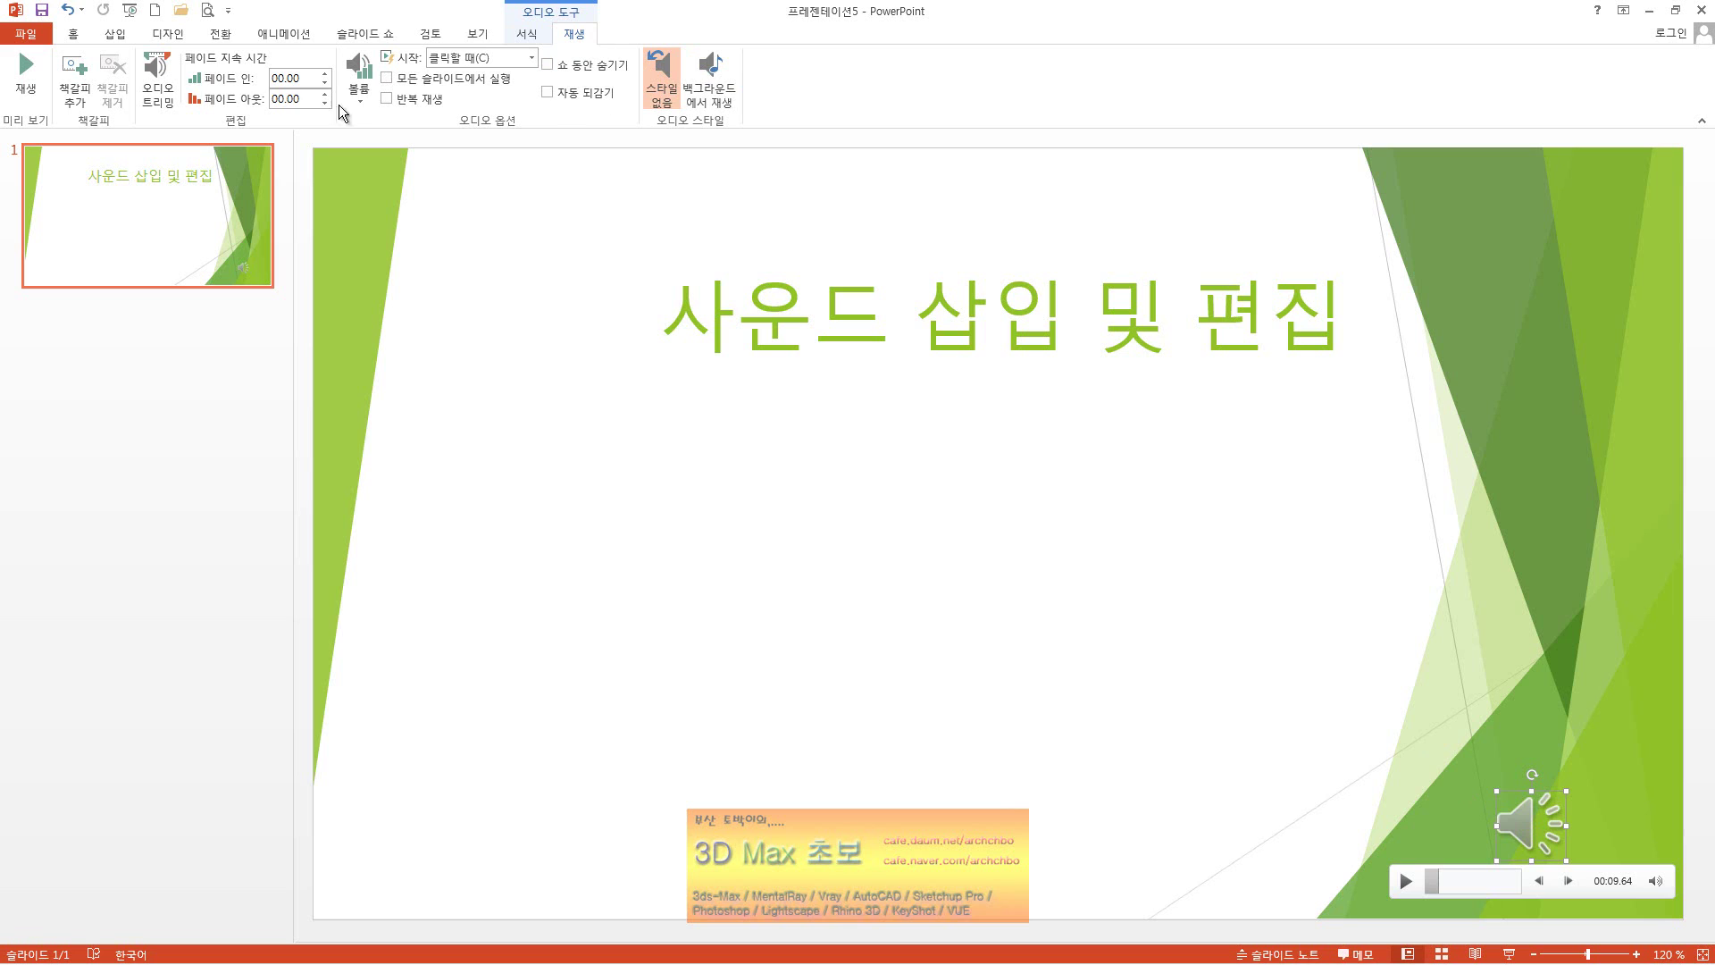
Open Trim Audio and set the clip's start time to 00:05.
left_click(176, 86)
left_click_drag(823, 404, 951, 479)
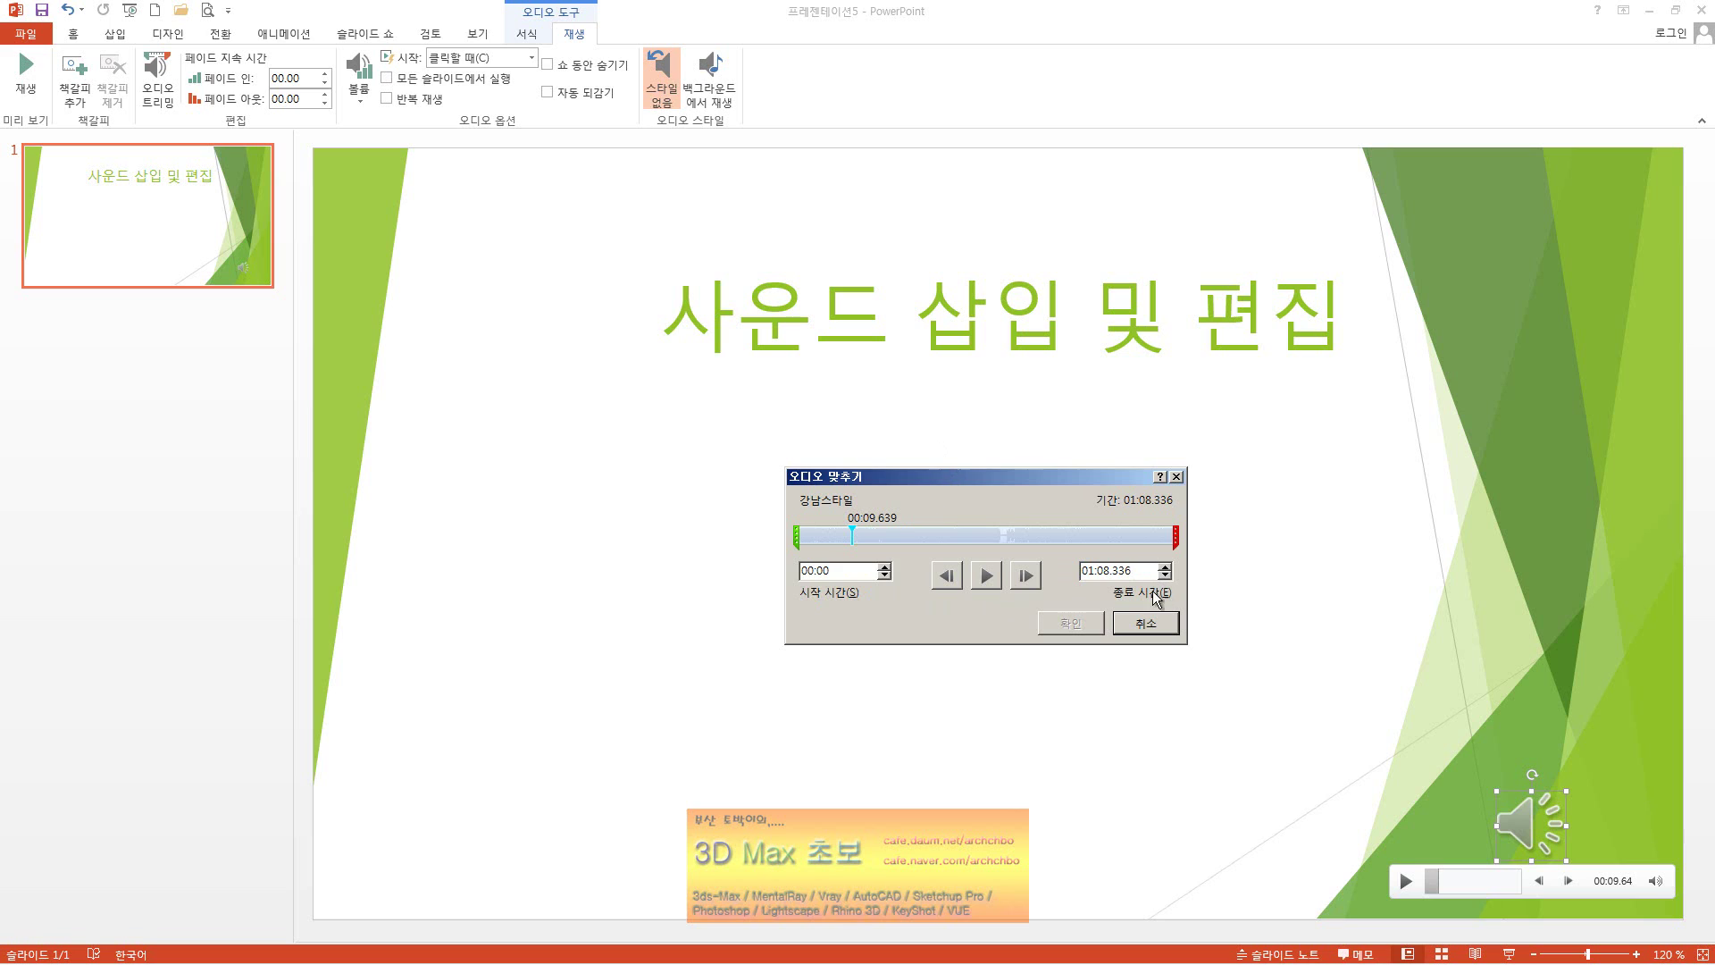
left_click_drag(853, 534, 796, 537)
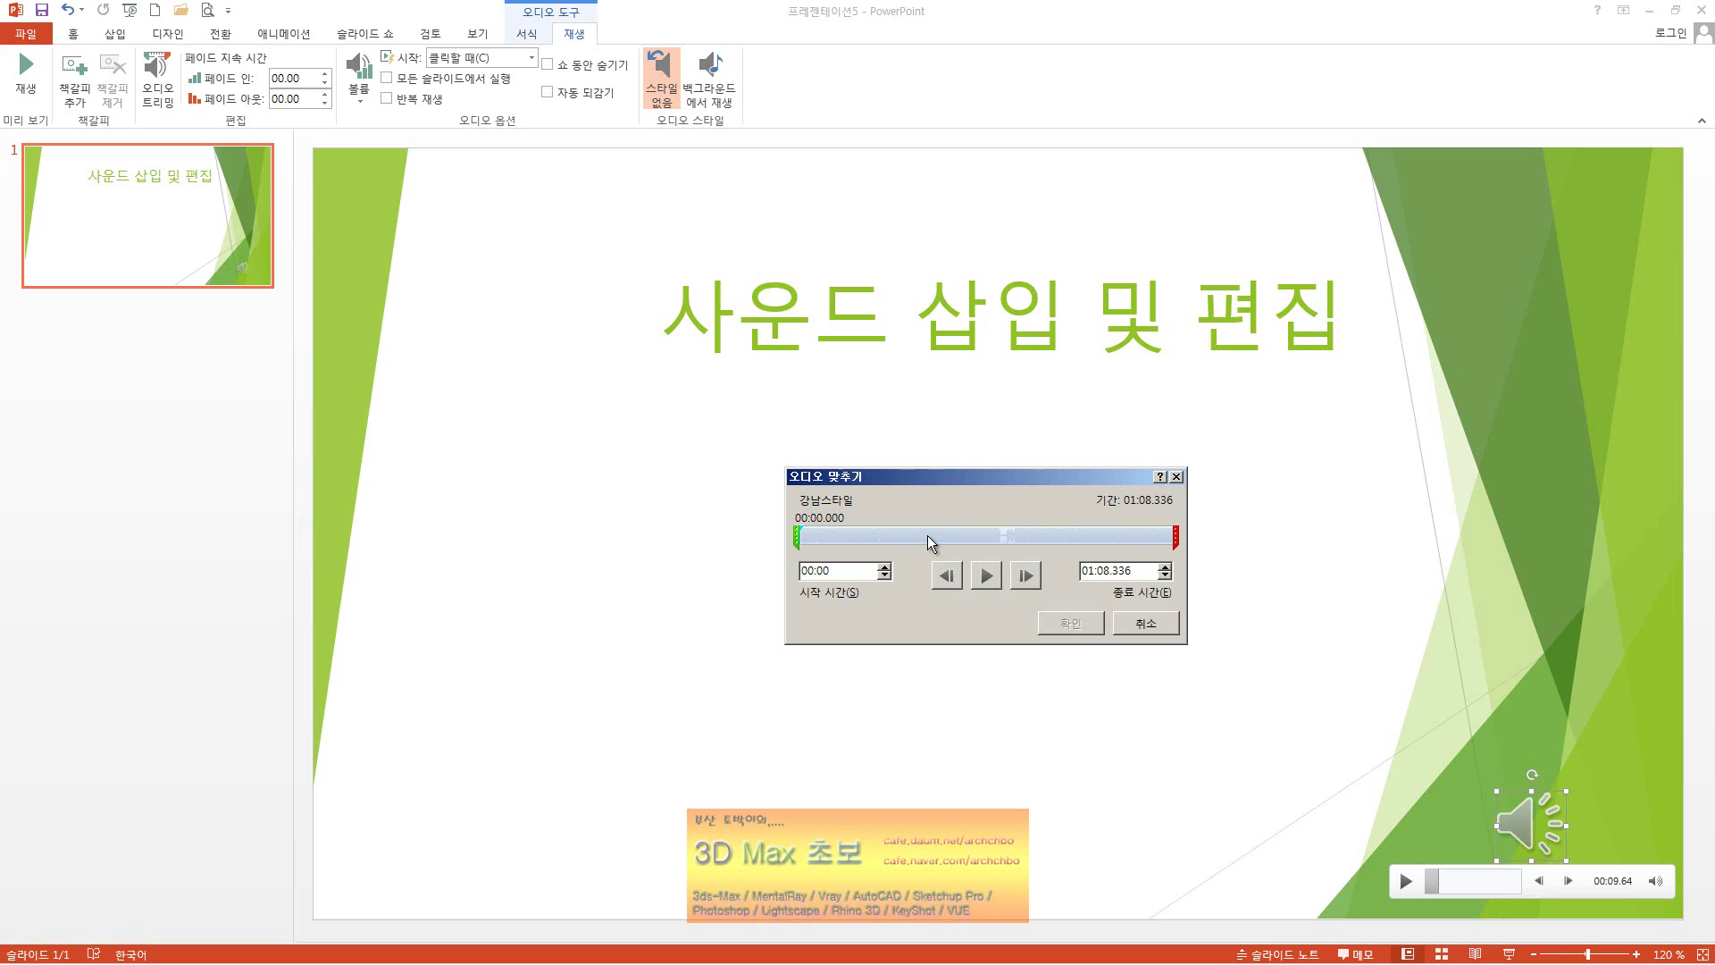
double_click(851, 571)
type("00")
type("0")
key("BackSpace")
type("5")
key("BackSpace")
type("05")
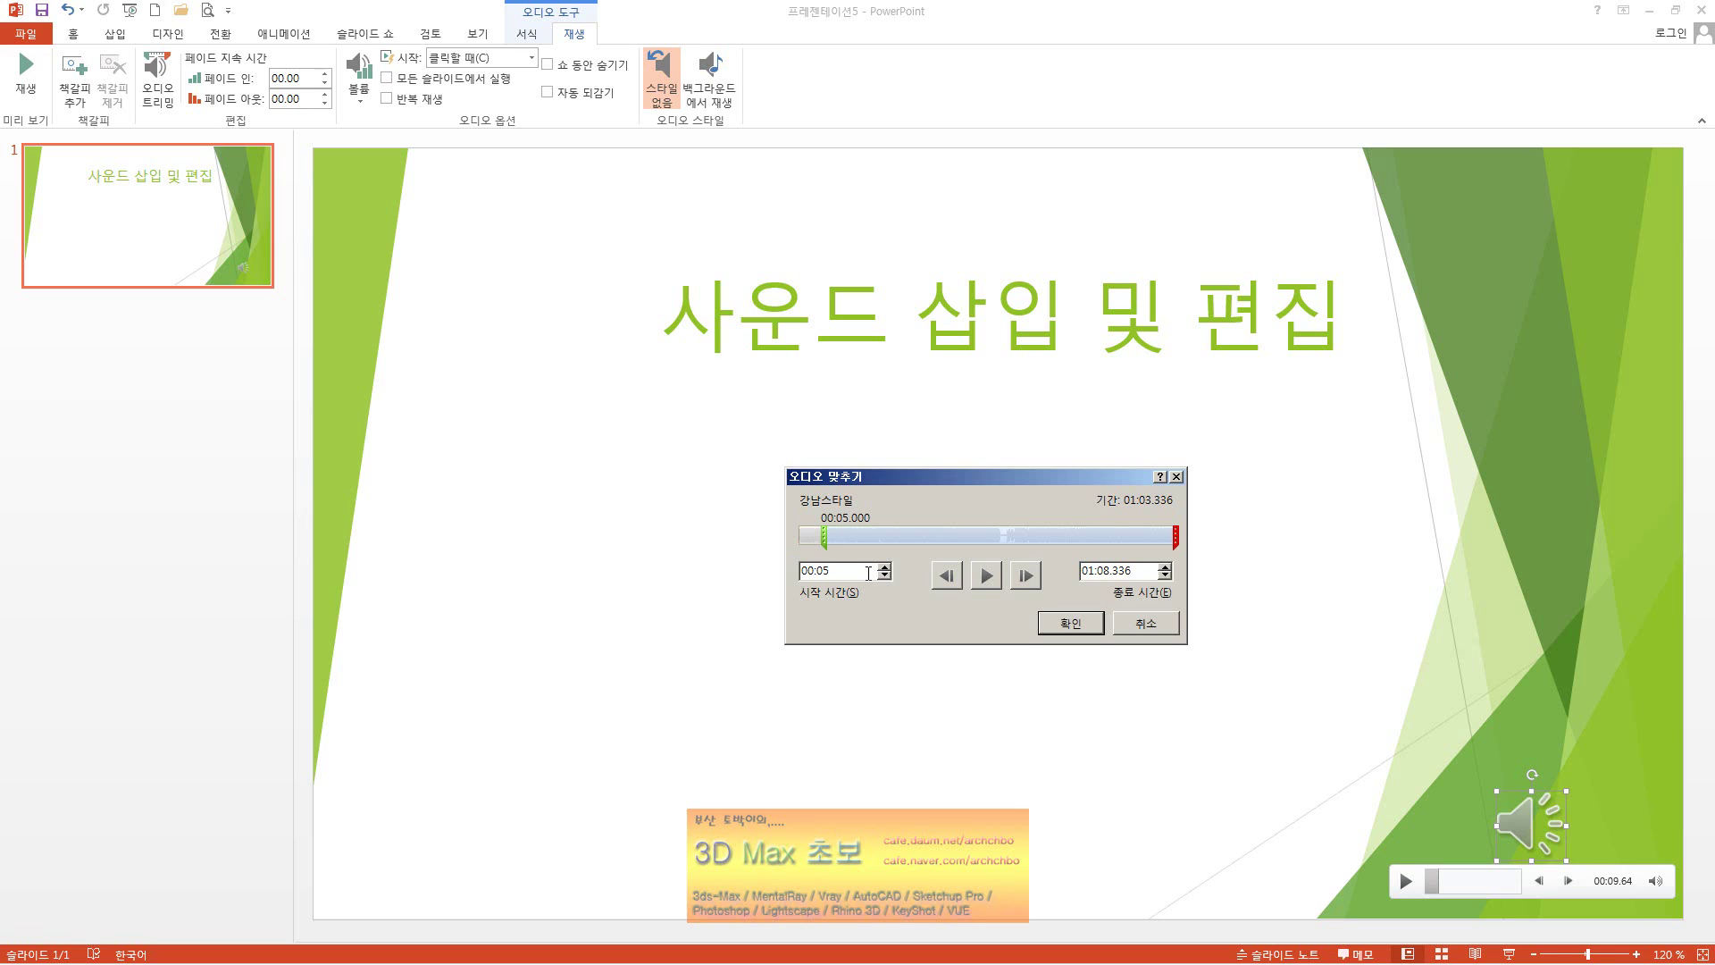
left_click(946, 574)
Set the end time to 00:10 and preview the trimmed clip twice.
left_click_drag(1136, 574, 1007, 583)
type("00:")
type("10")
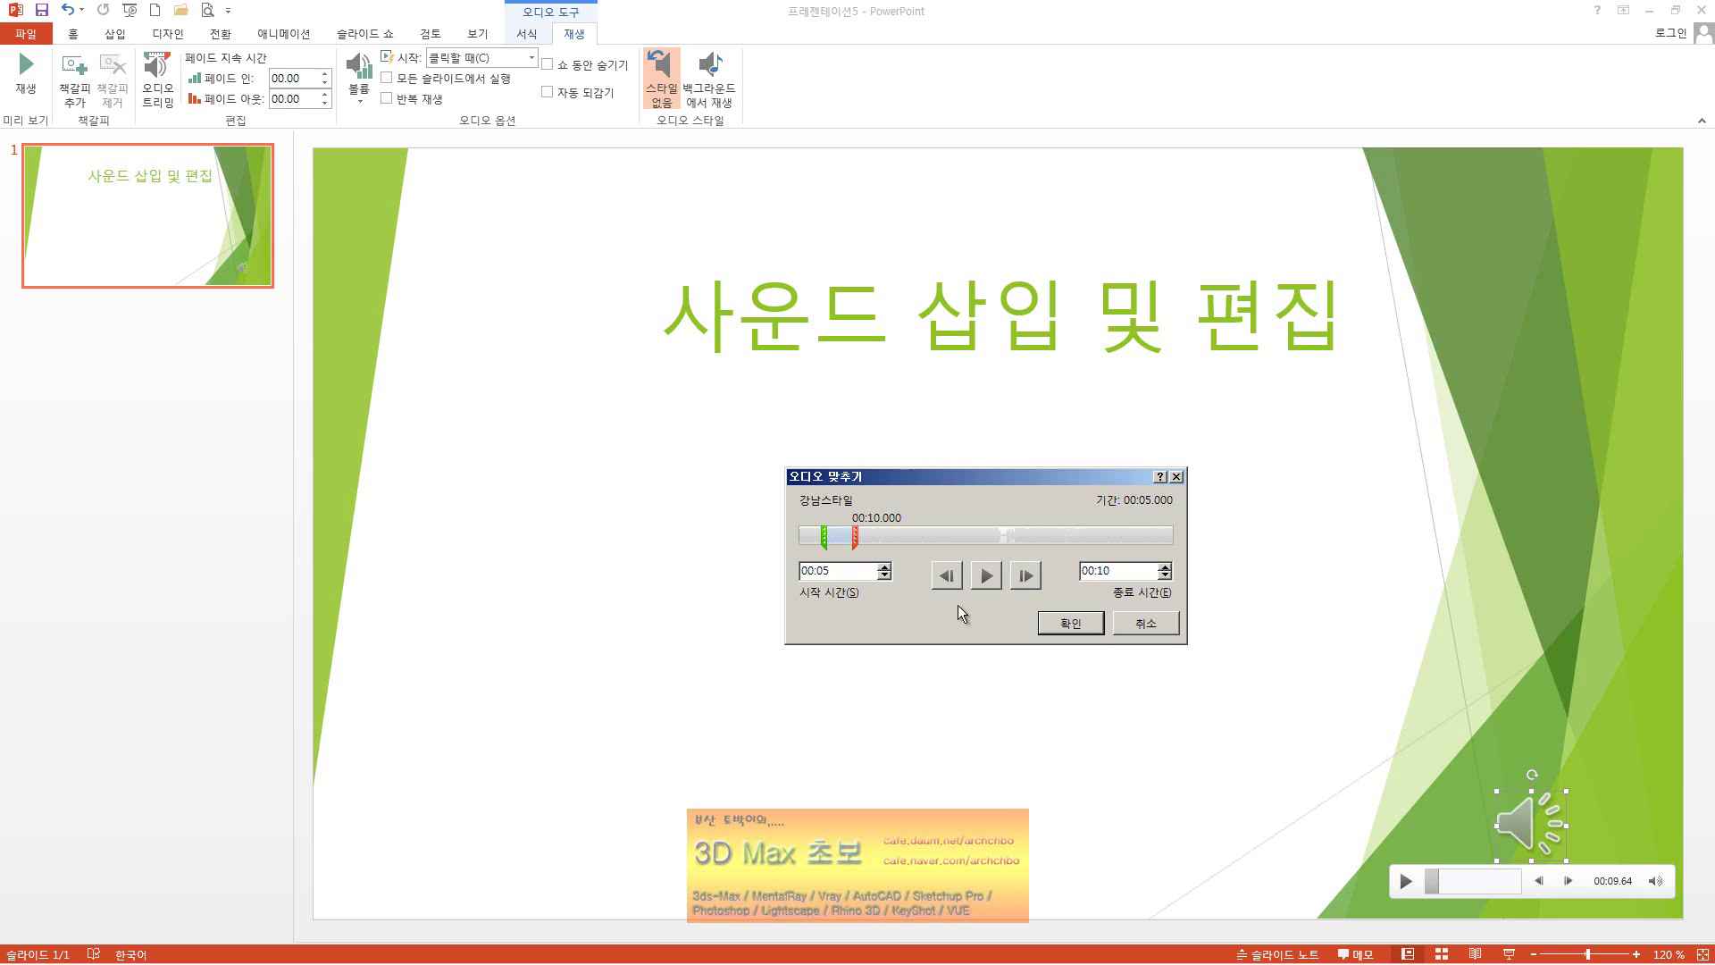
left_click(987, 575)
left_click(985, 575)
Apply the 00:05–00:10 trim with OK, closing the Trim Audio window.
left_click(1069, 624)
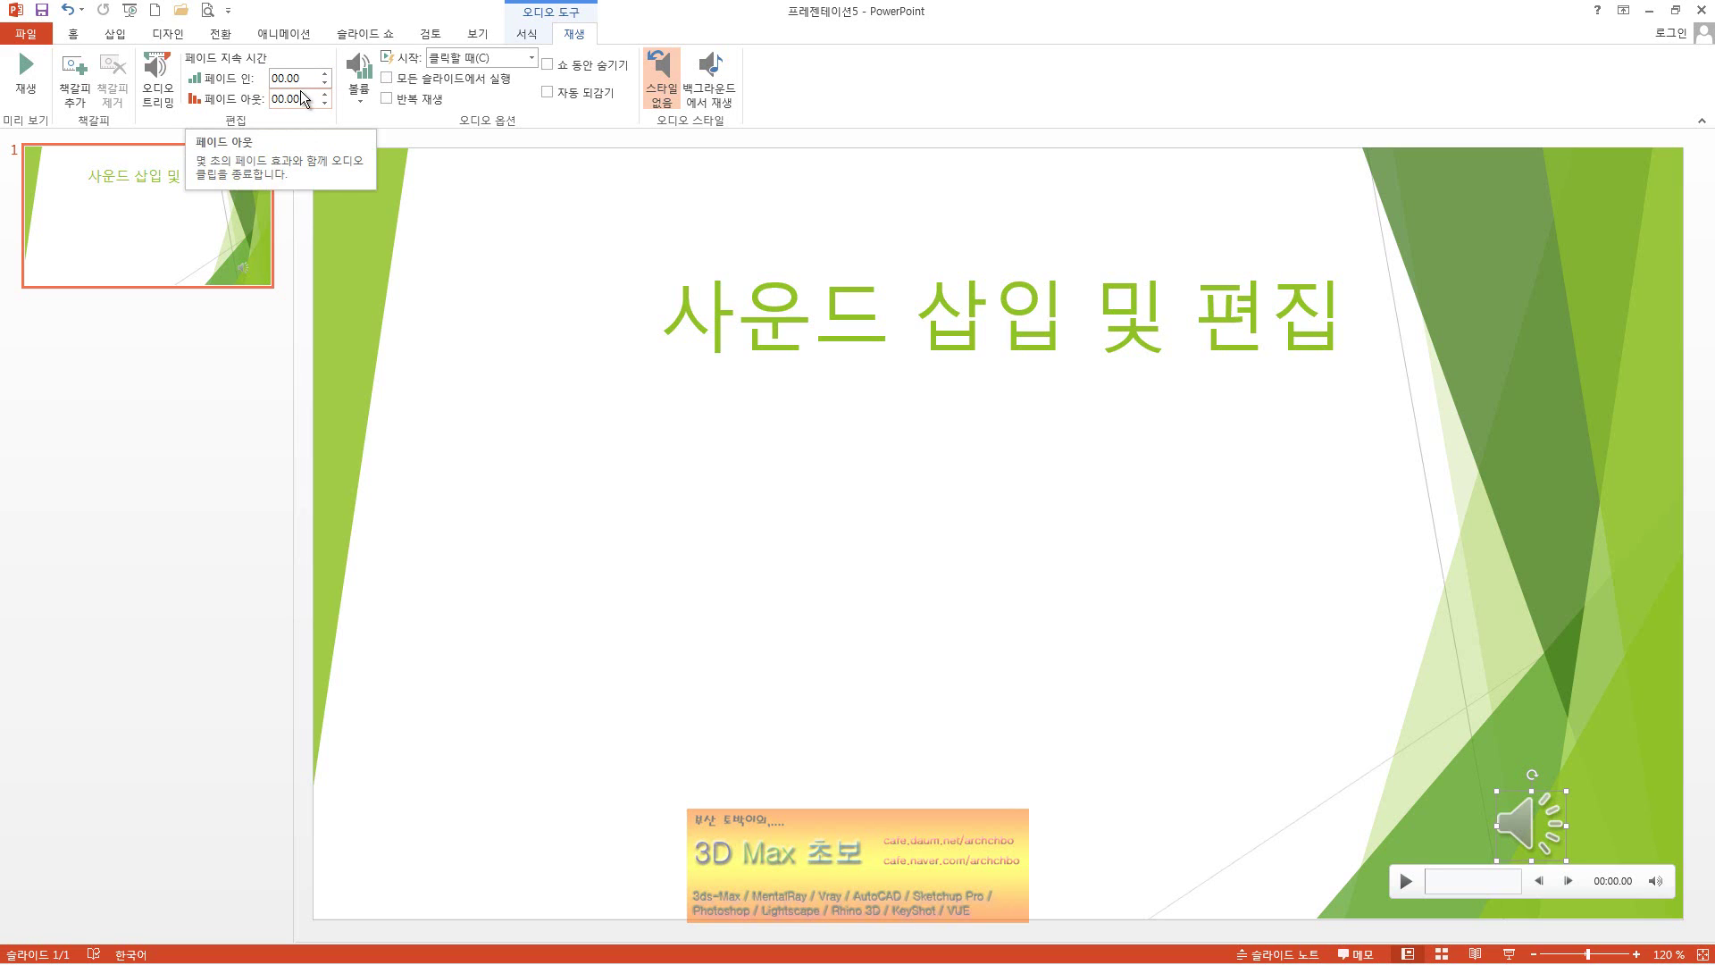
Retrim the 강남스타일 audio to start at 00:00 and end at 01:00.
left_click(310, 80)
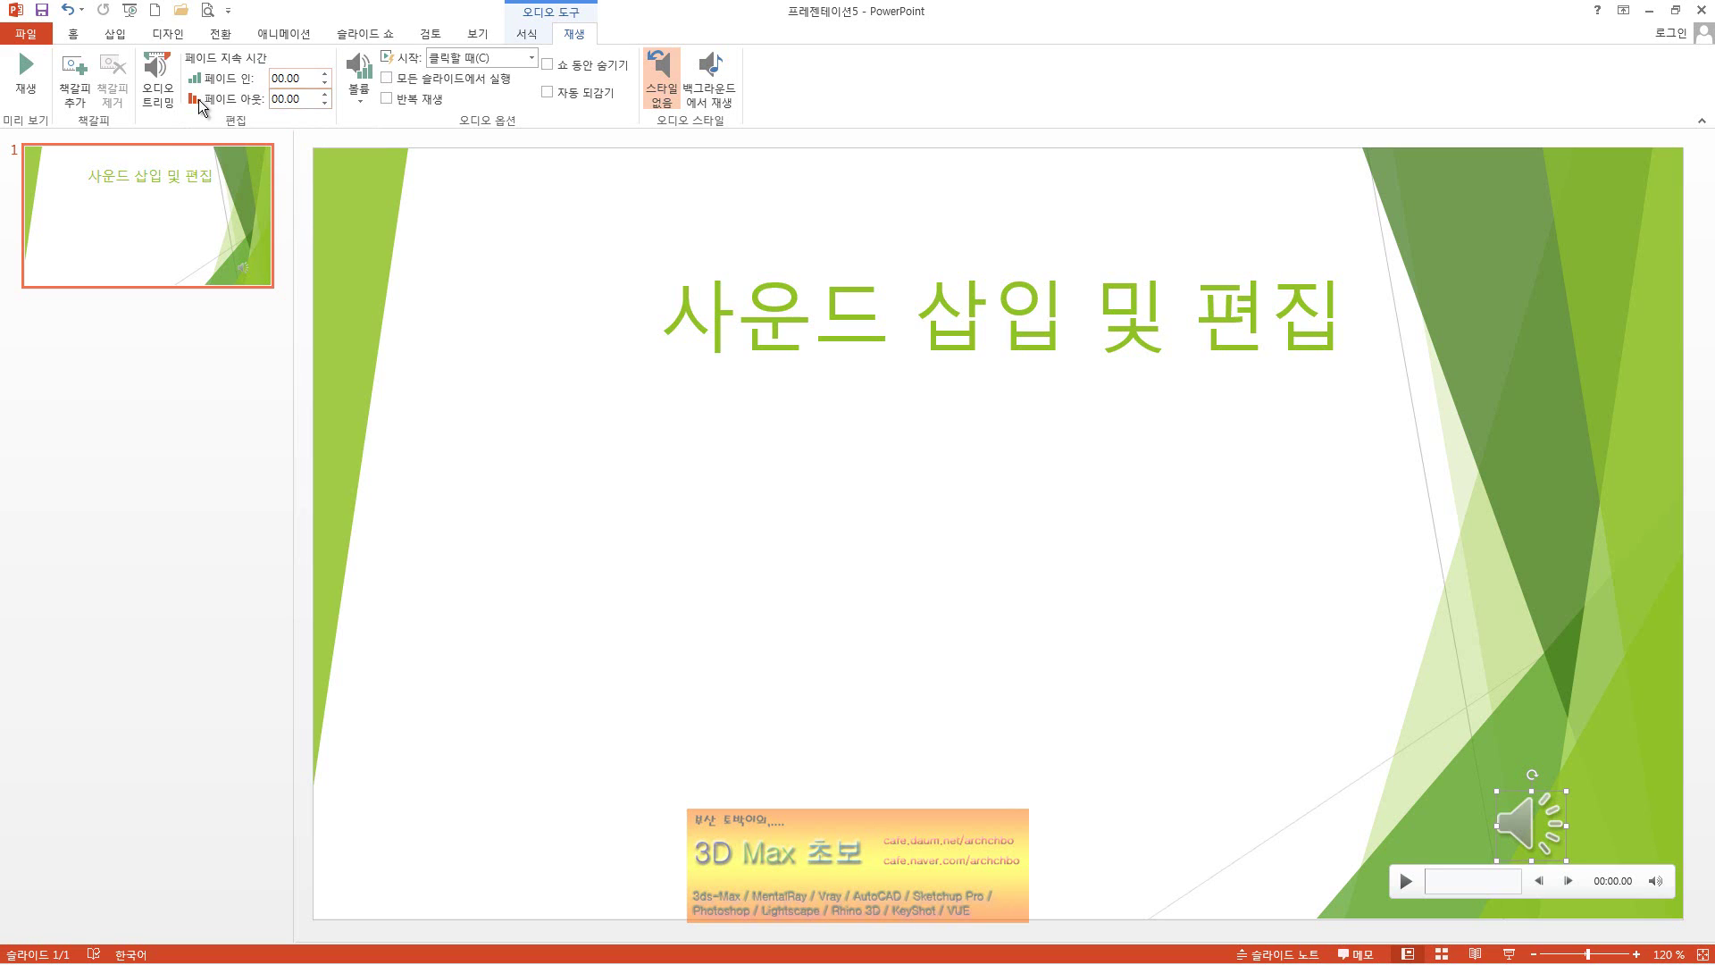
left_click(158, 78)
left_click(711, 498)
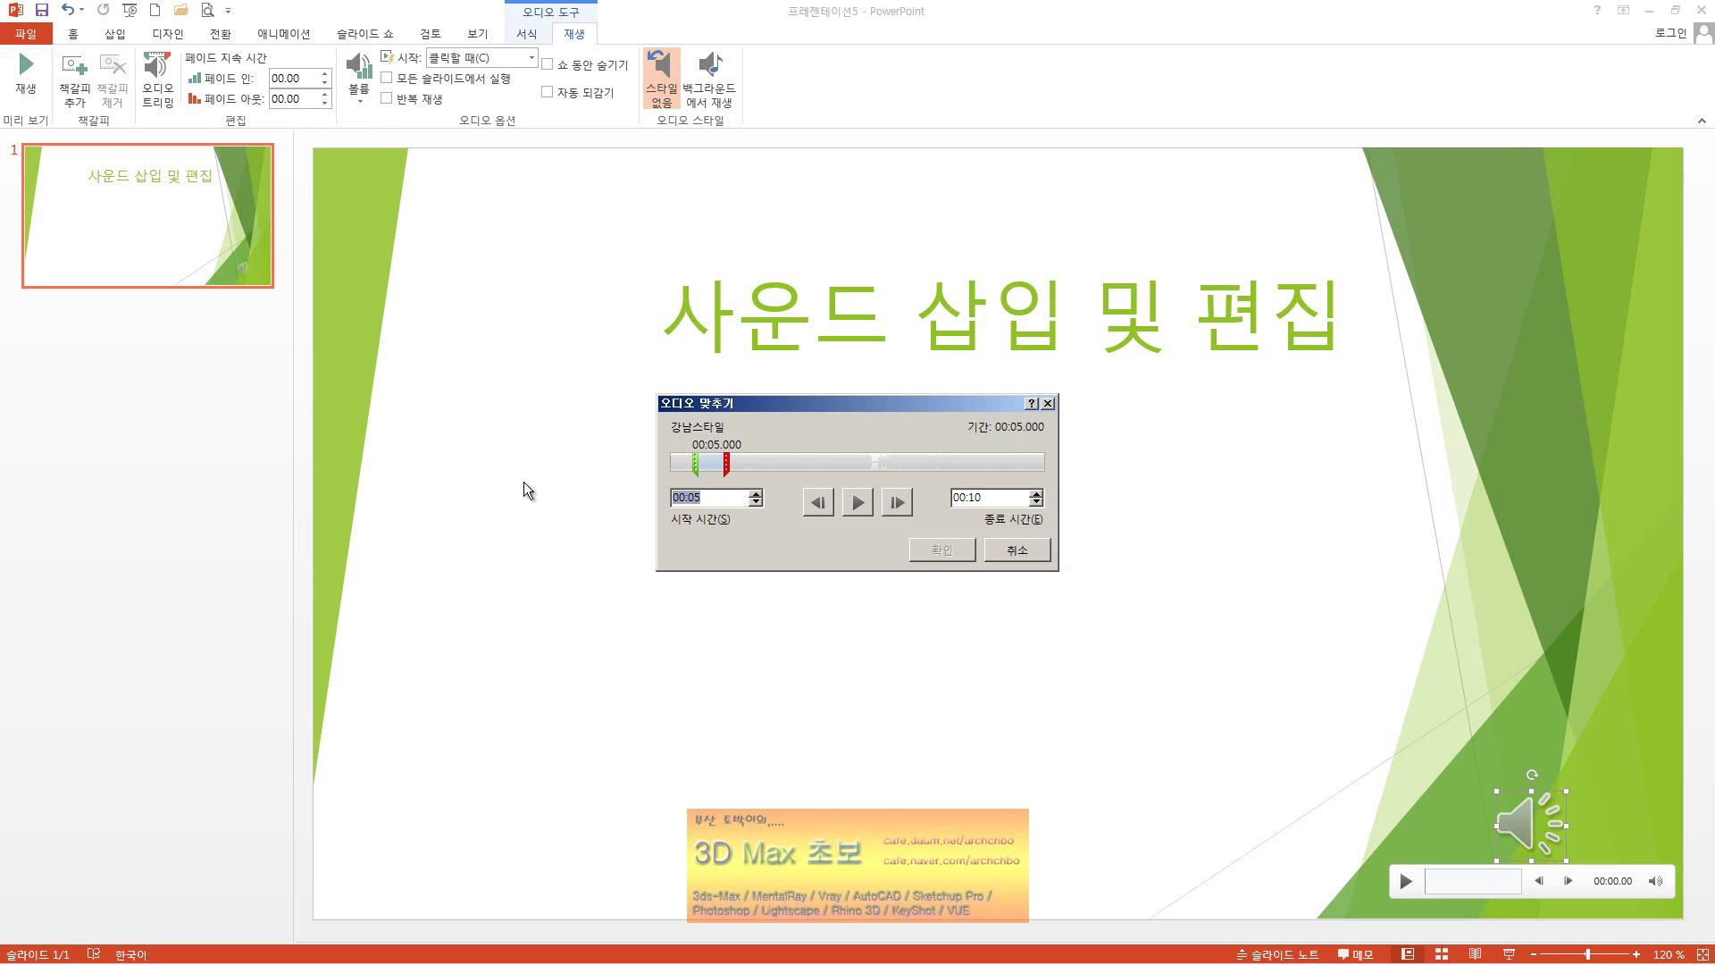
type("00")
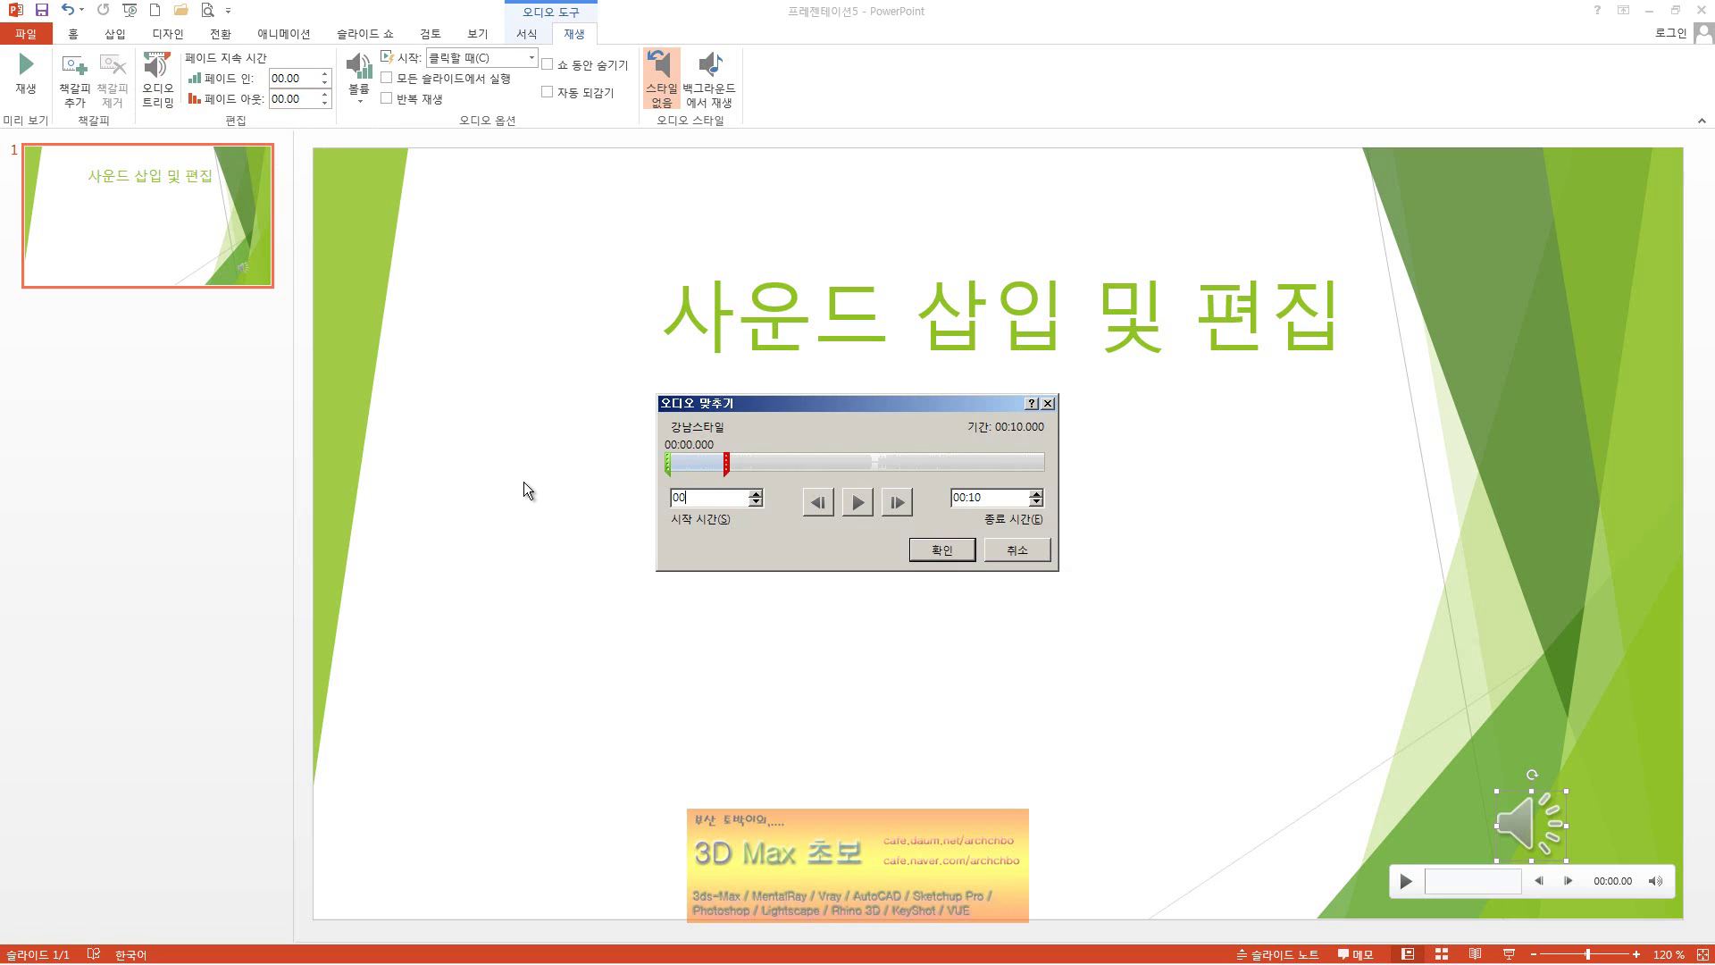
left_click(1016, 496)
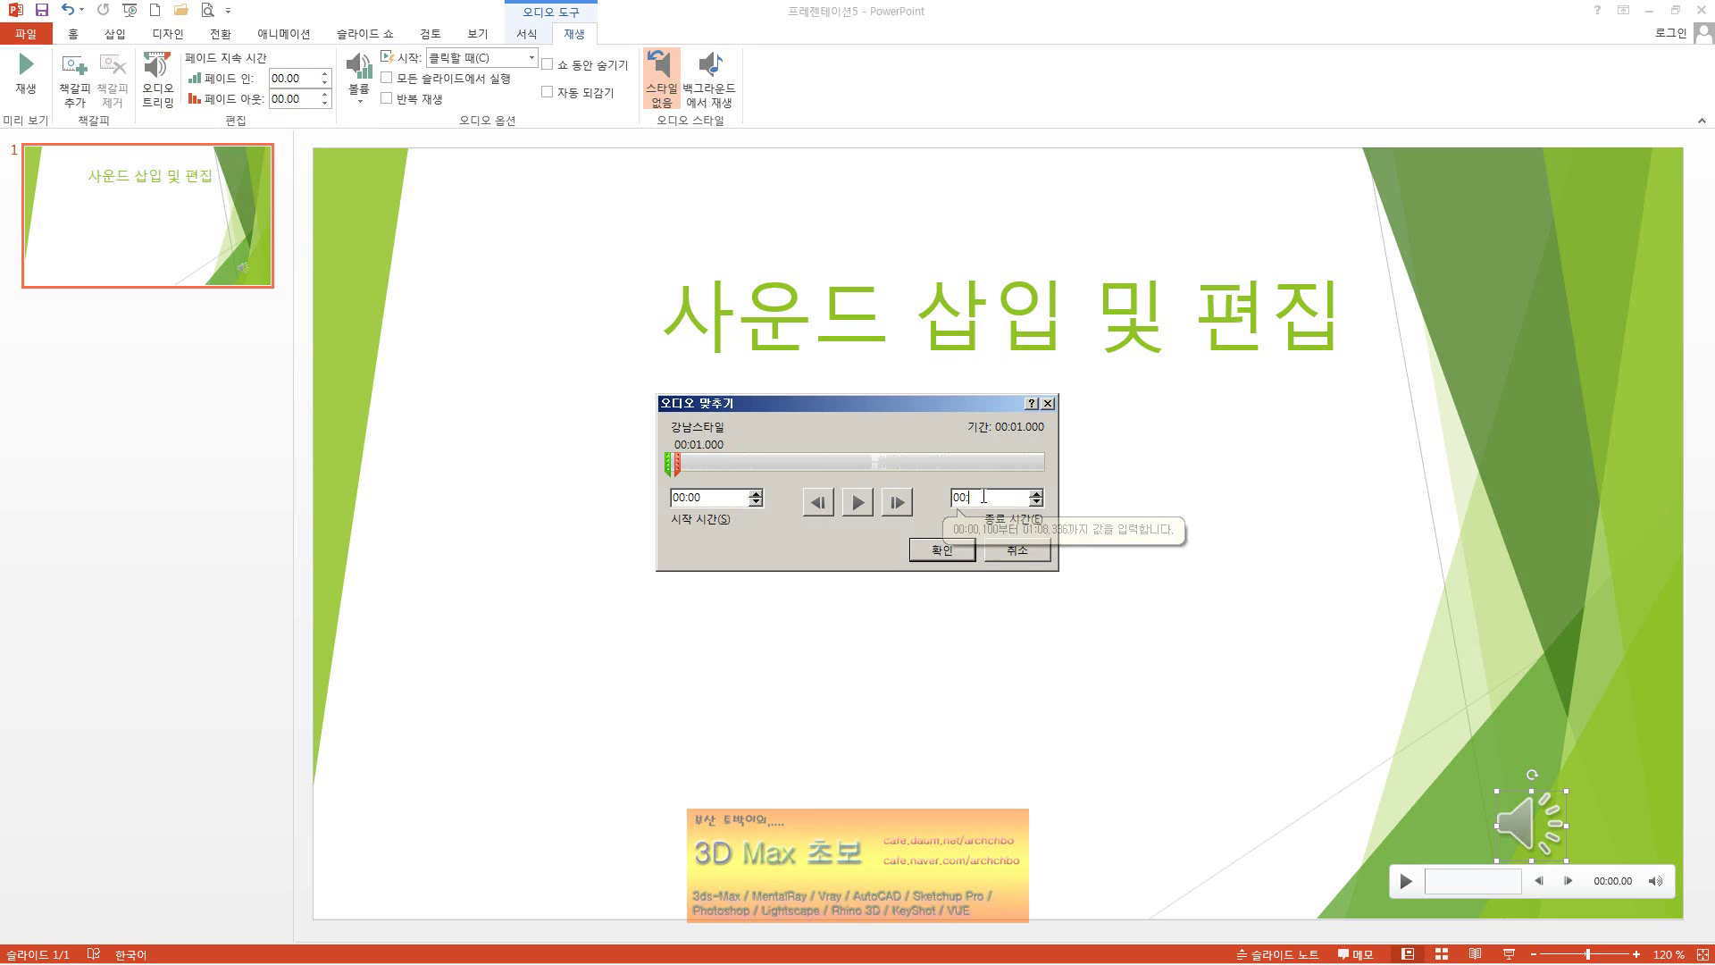
key("BackSpace")
key("BackSpace")
type("1:")
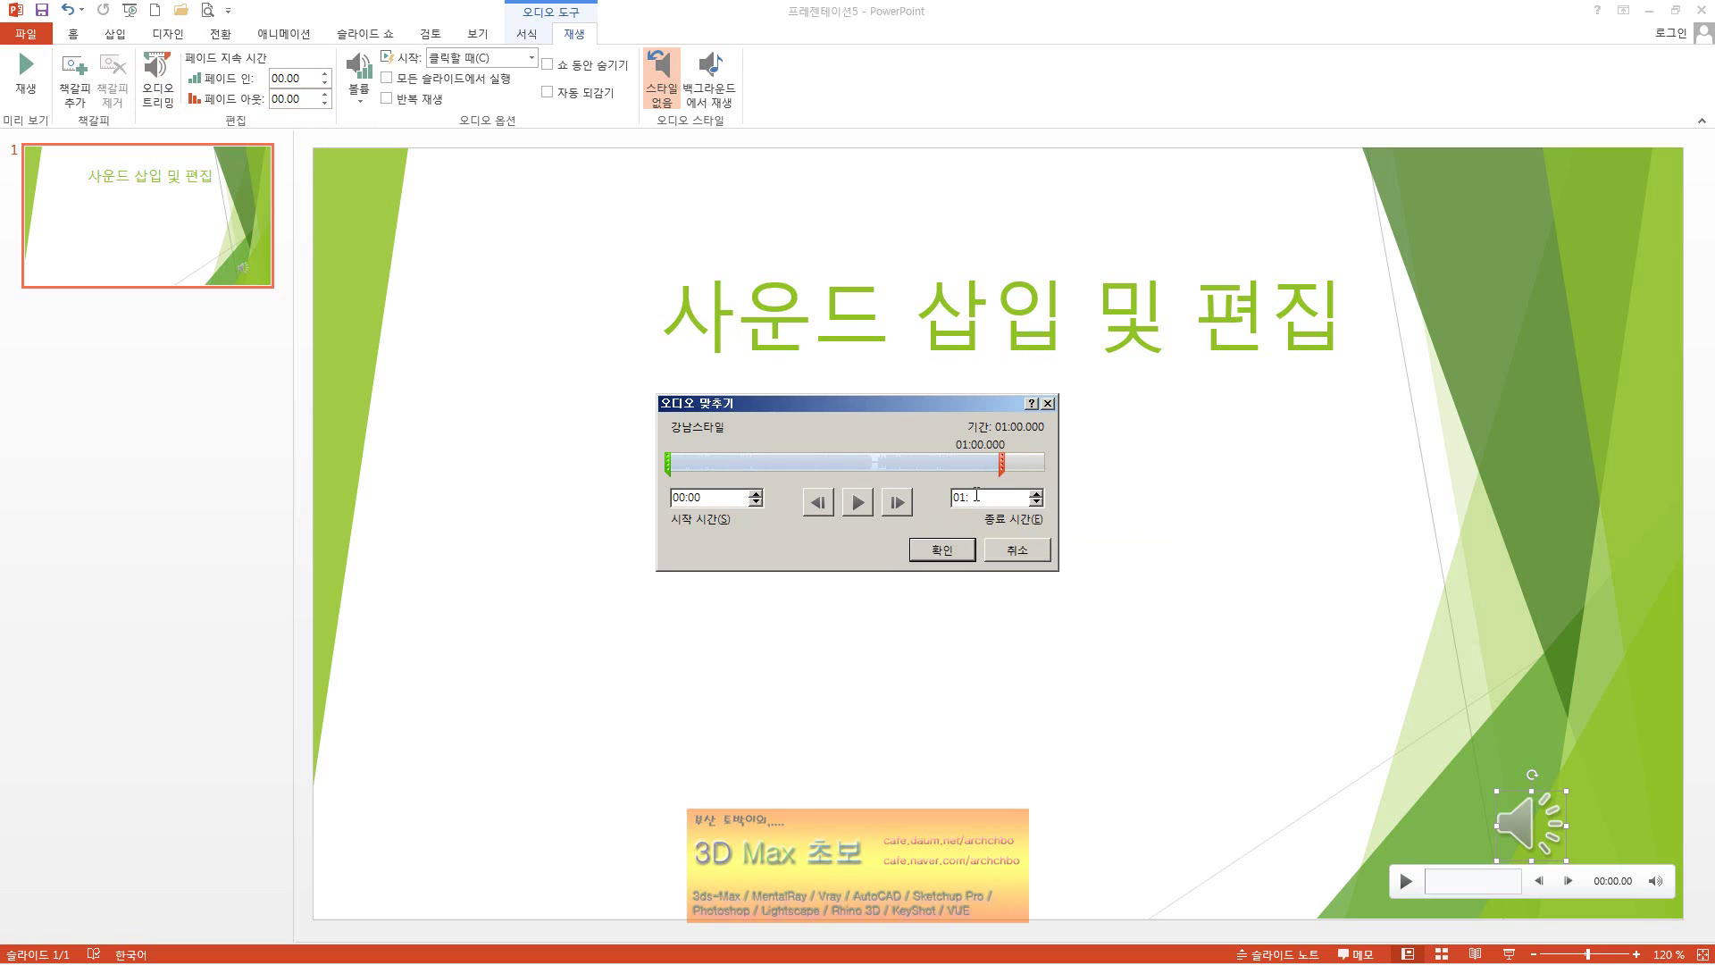
left_click(949, 549)
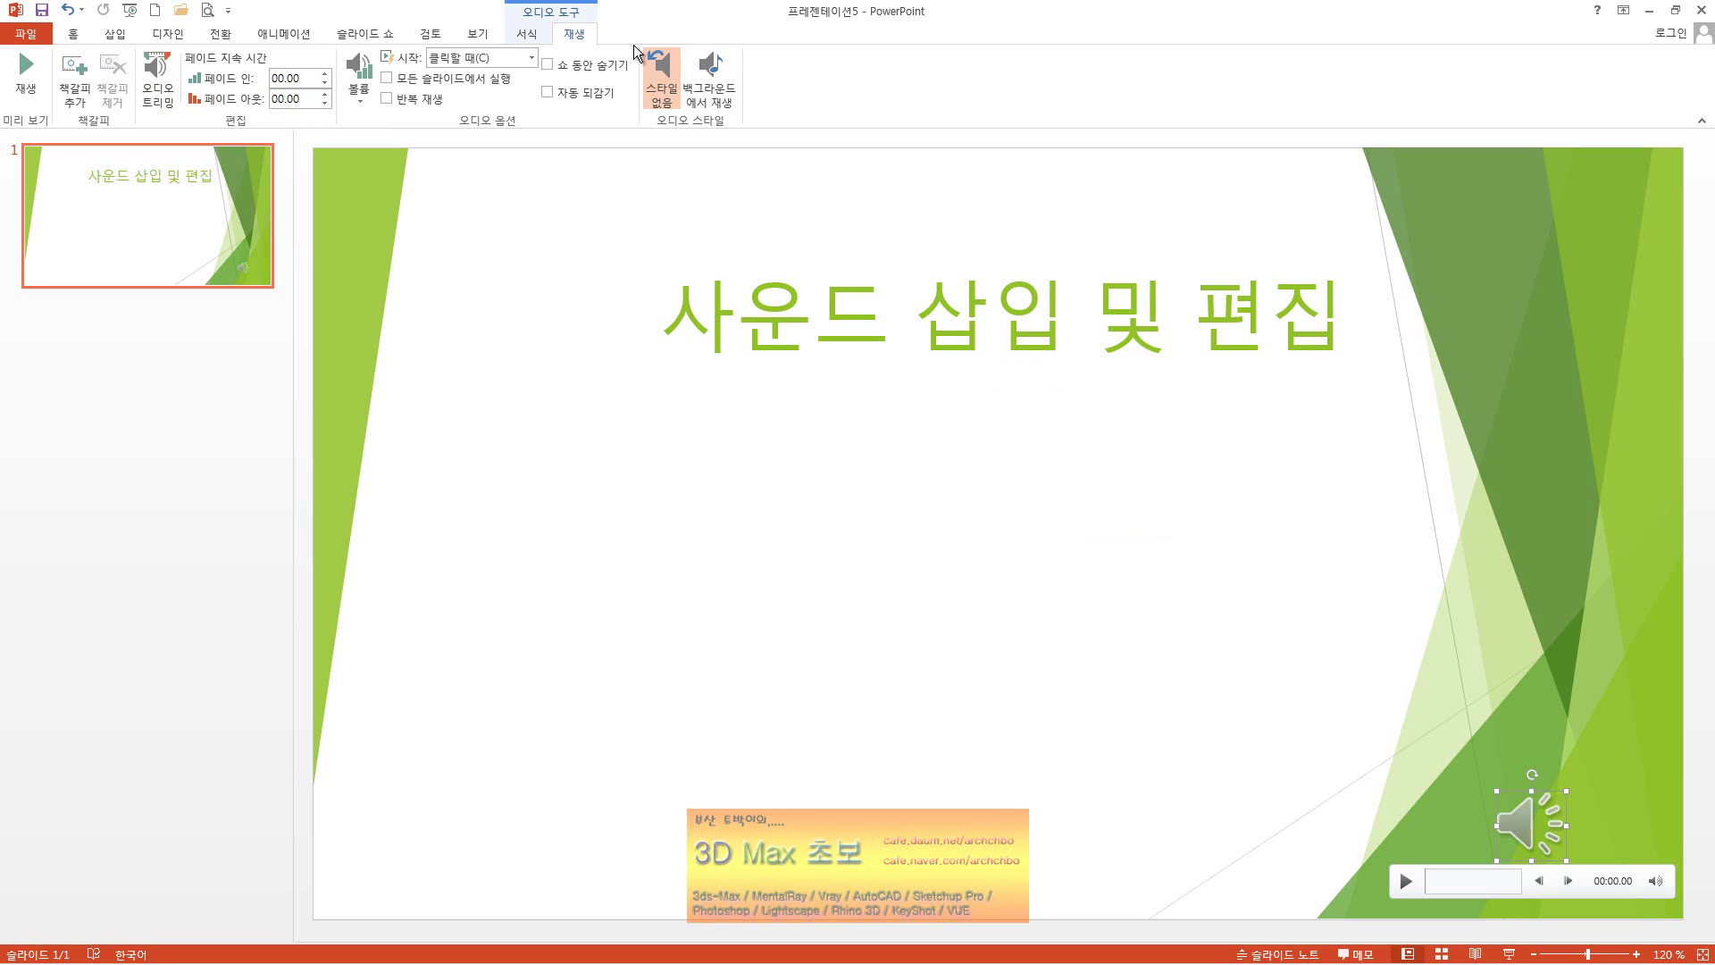
Set the audio's fade-in to 00.10 and fade-out to 00.20.
left_click(309, 80)
type("00:")
type("10")
key("Tab")
key("BackSpace")
key("BackSpace")
type("20")
left_click(273, 77)
key("Delete")
key("Right")
key("Right")
key("Delete")
type("1")
Select the sound and preview it, leaving the volume level unchanged.
left_click(483, 284)
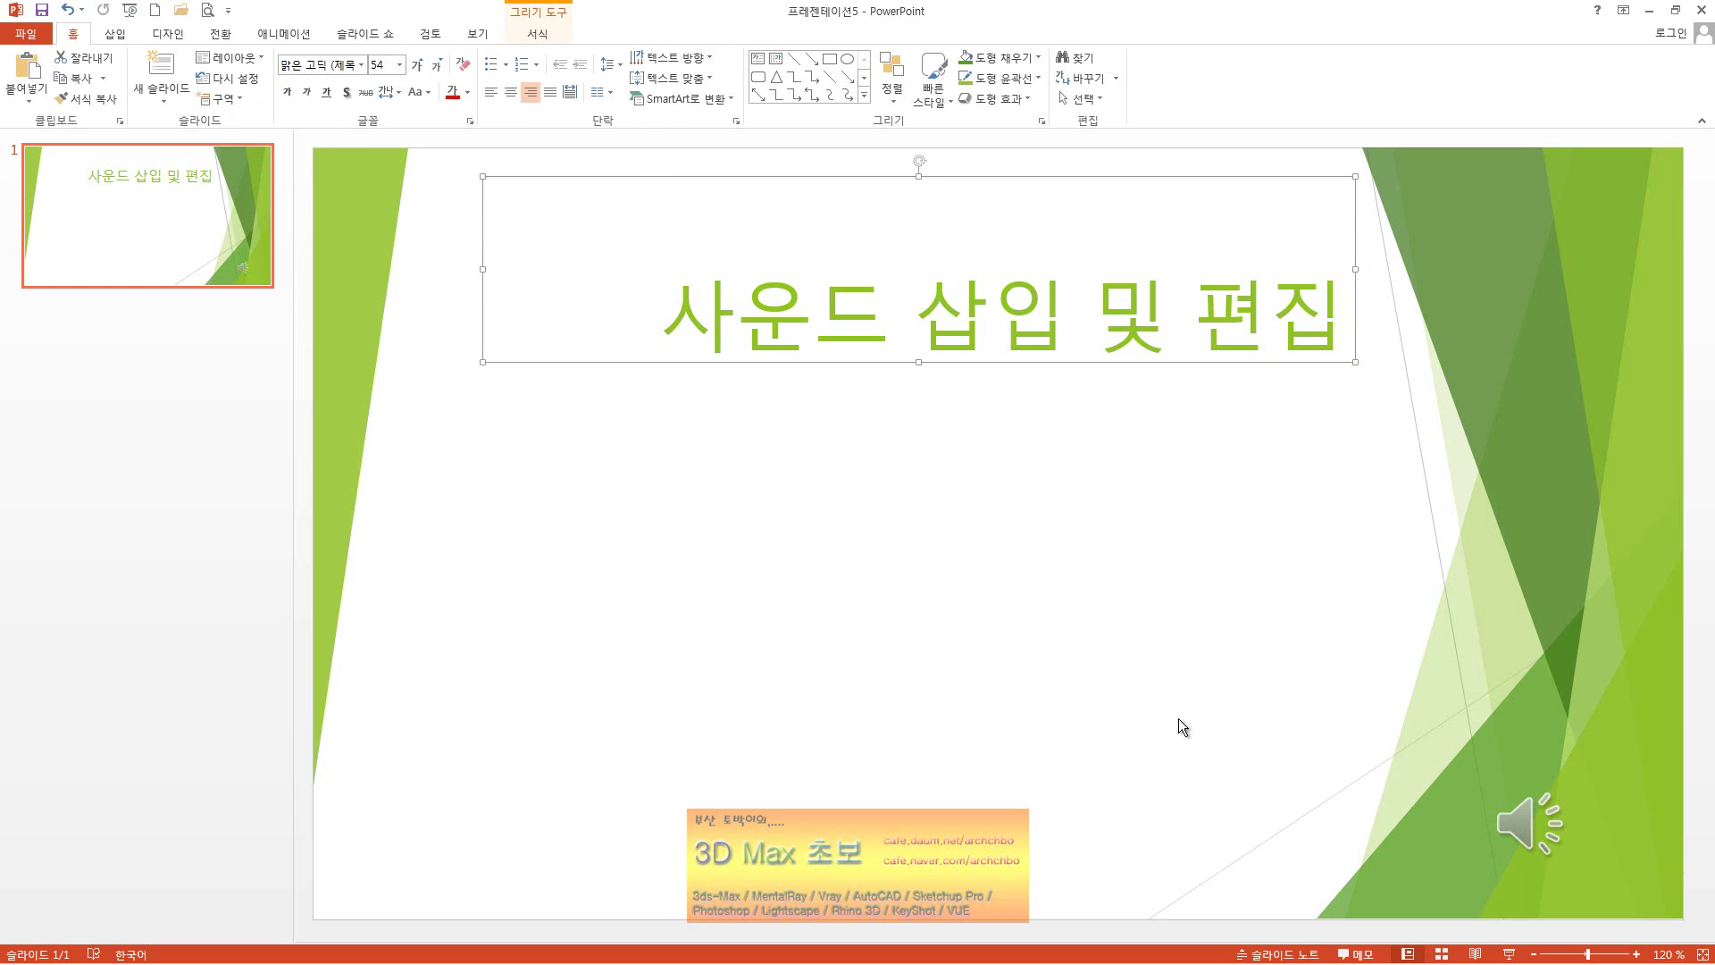
left_click(1510, 822)
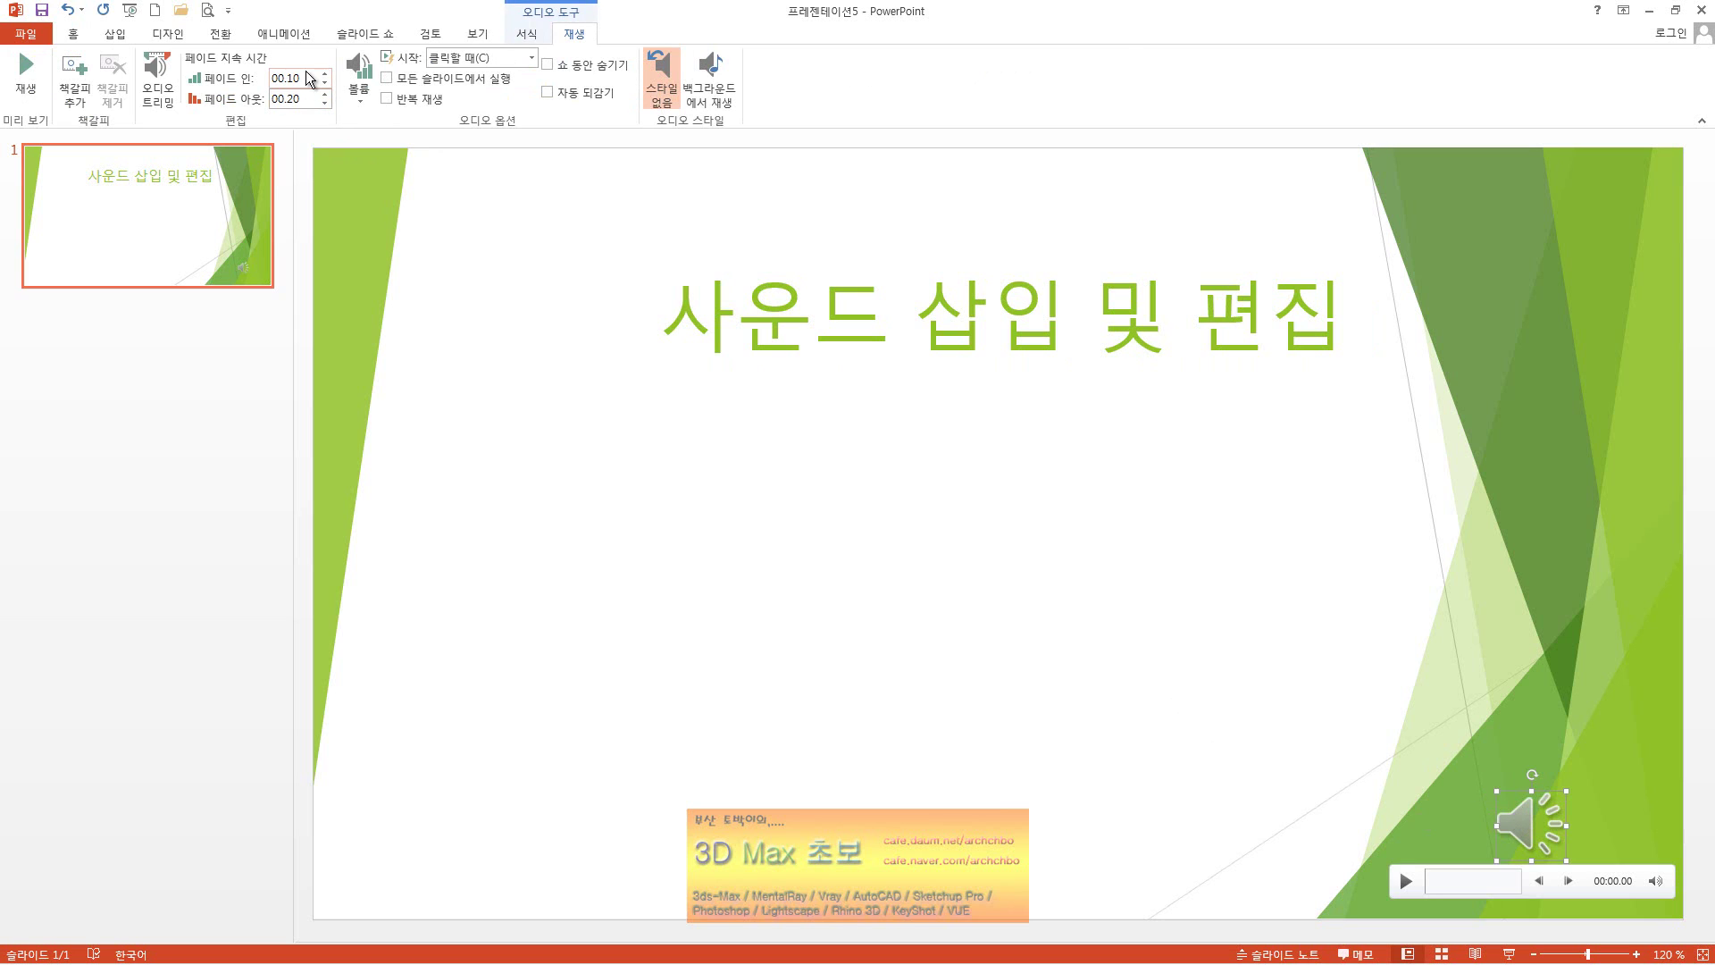
left_click(25, 71)
left_click(1413, 886)
left_click(361, 102)
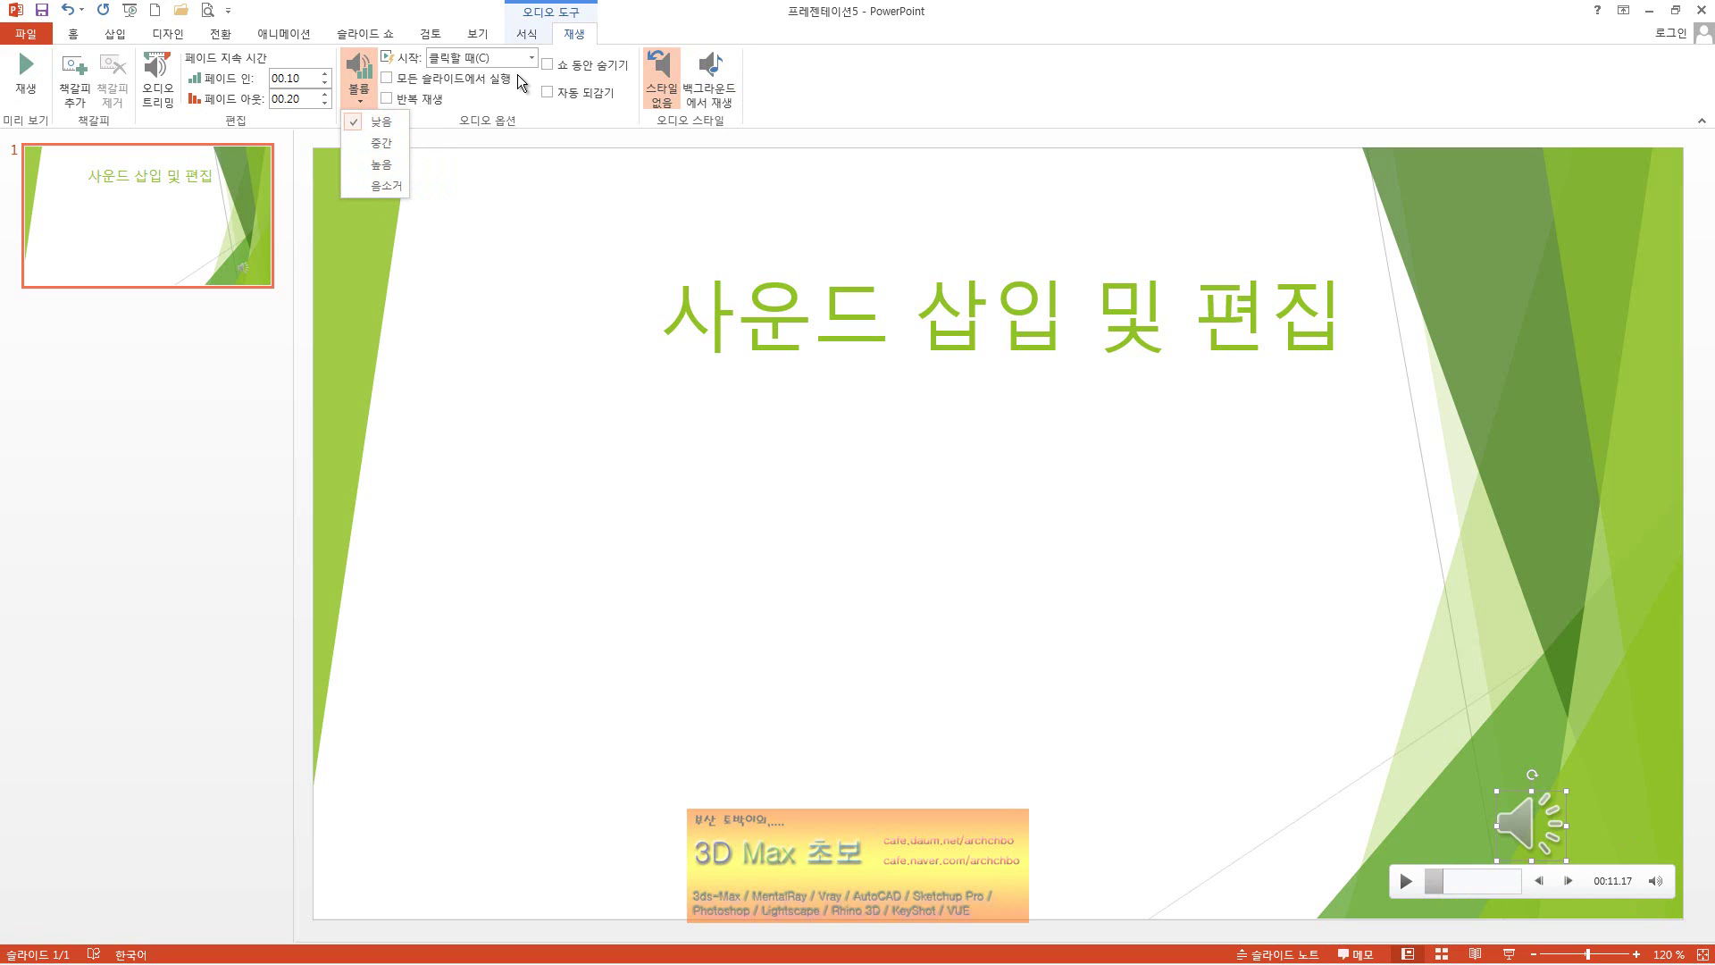
left_click(559, 121)
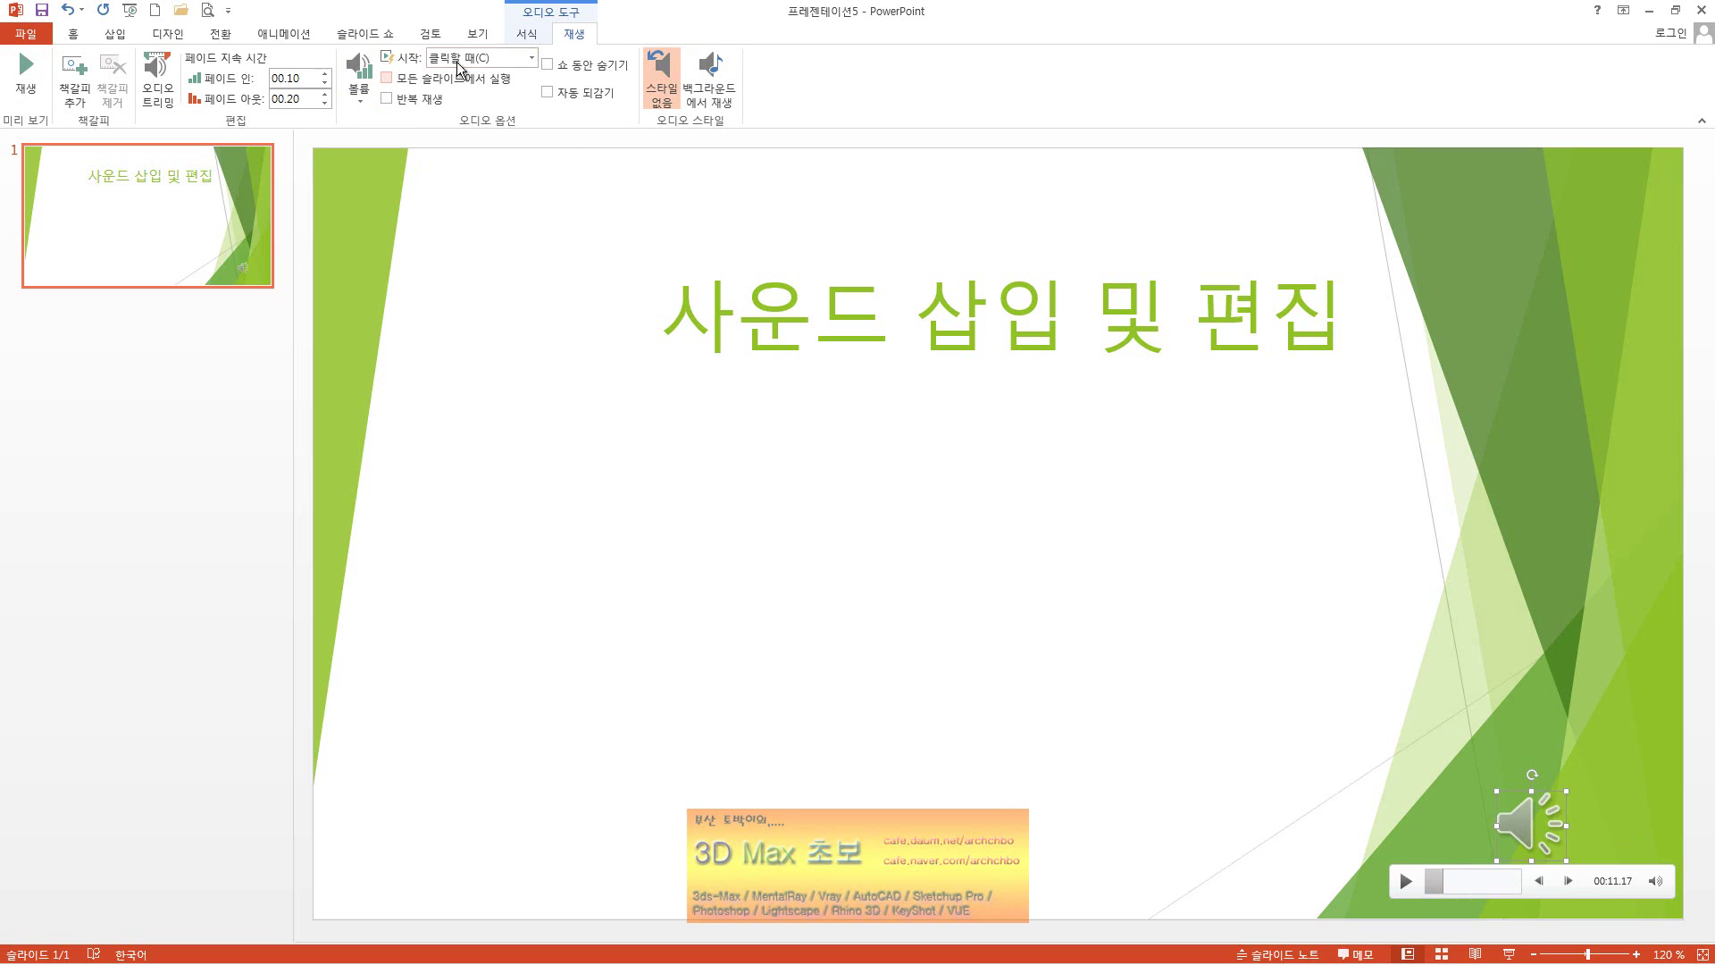
Set the sound's Start option to Automatically.
left_click(504, 56)
left_click(485, 93)
left_click(1405, 882)
left_click(1404, 882)
left_click(532, 56)
left_click(518, 71)
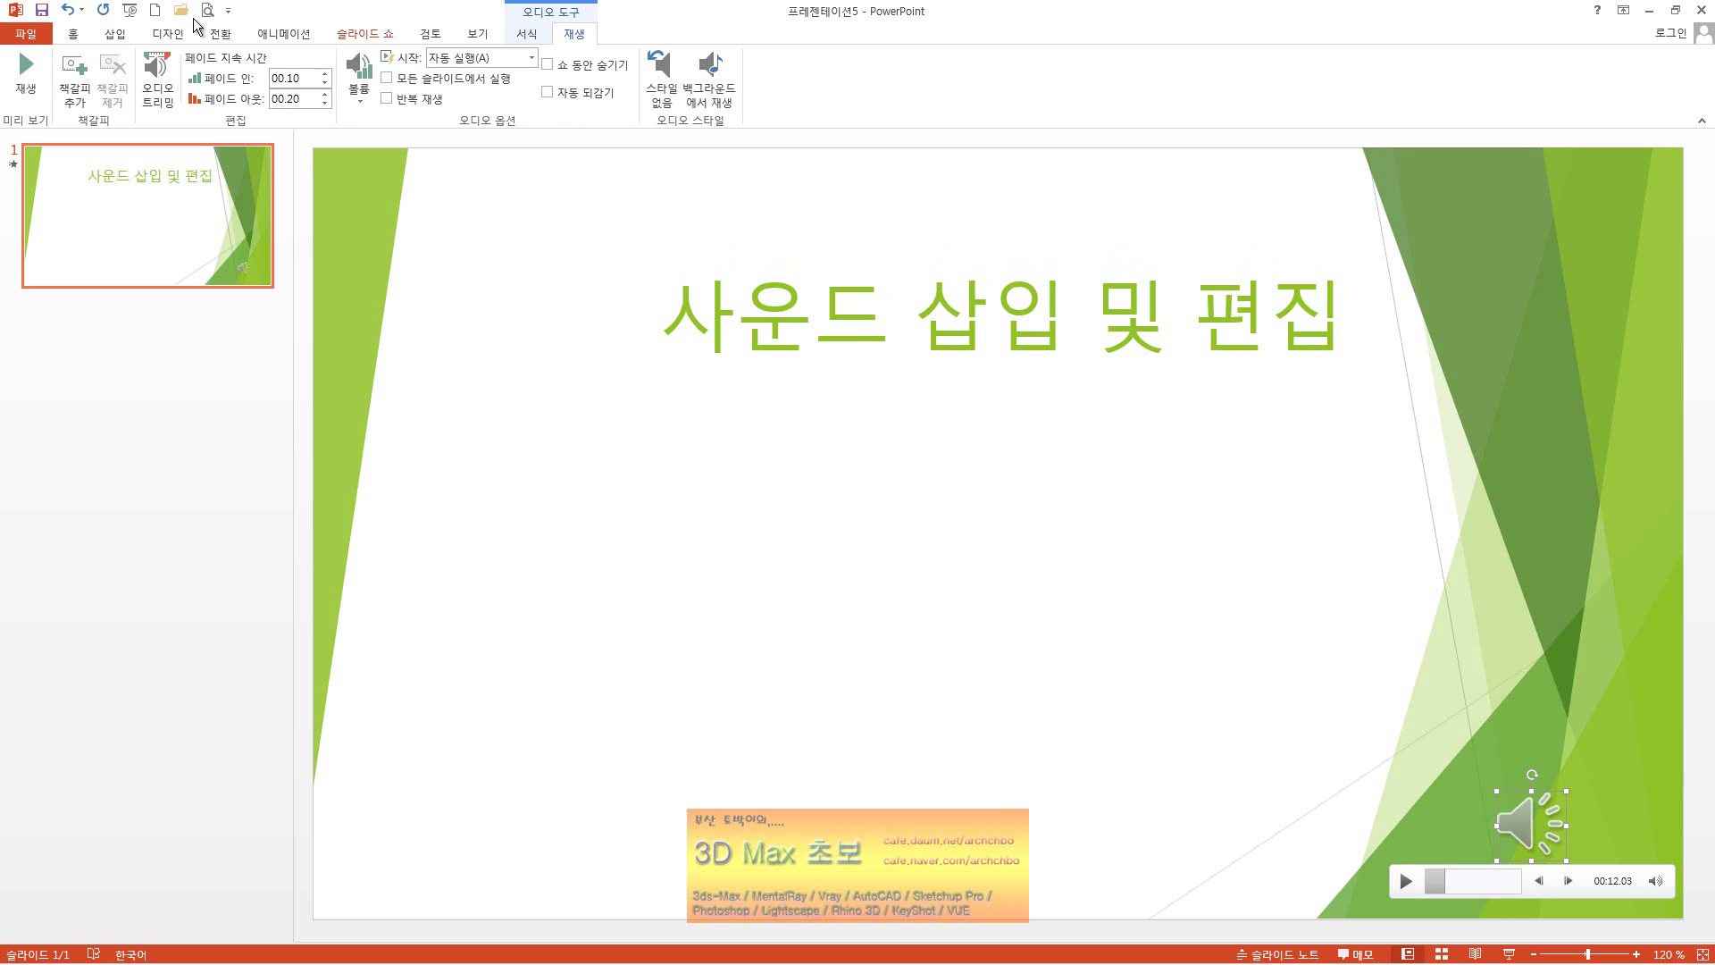
left_click(367, 34)
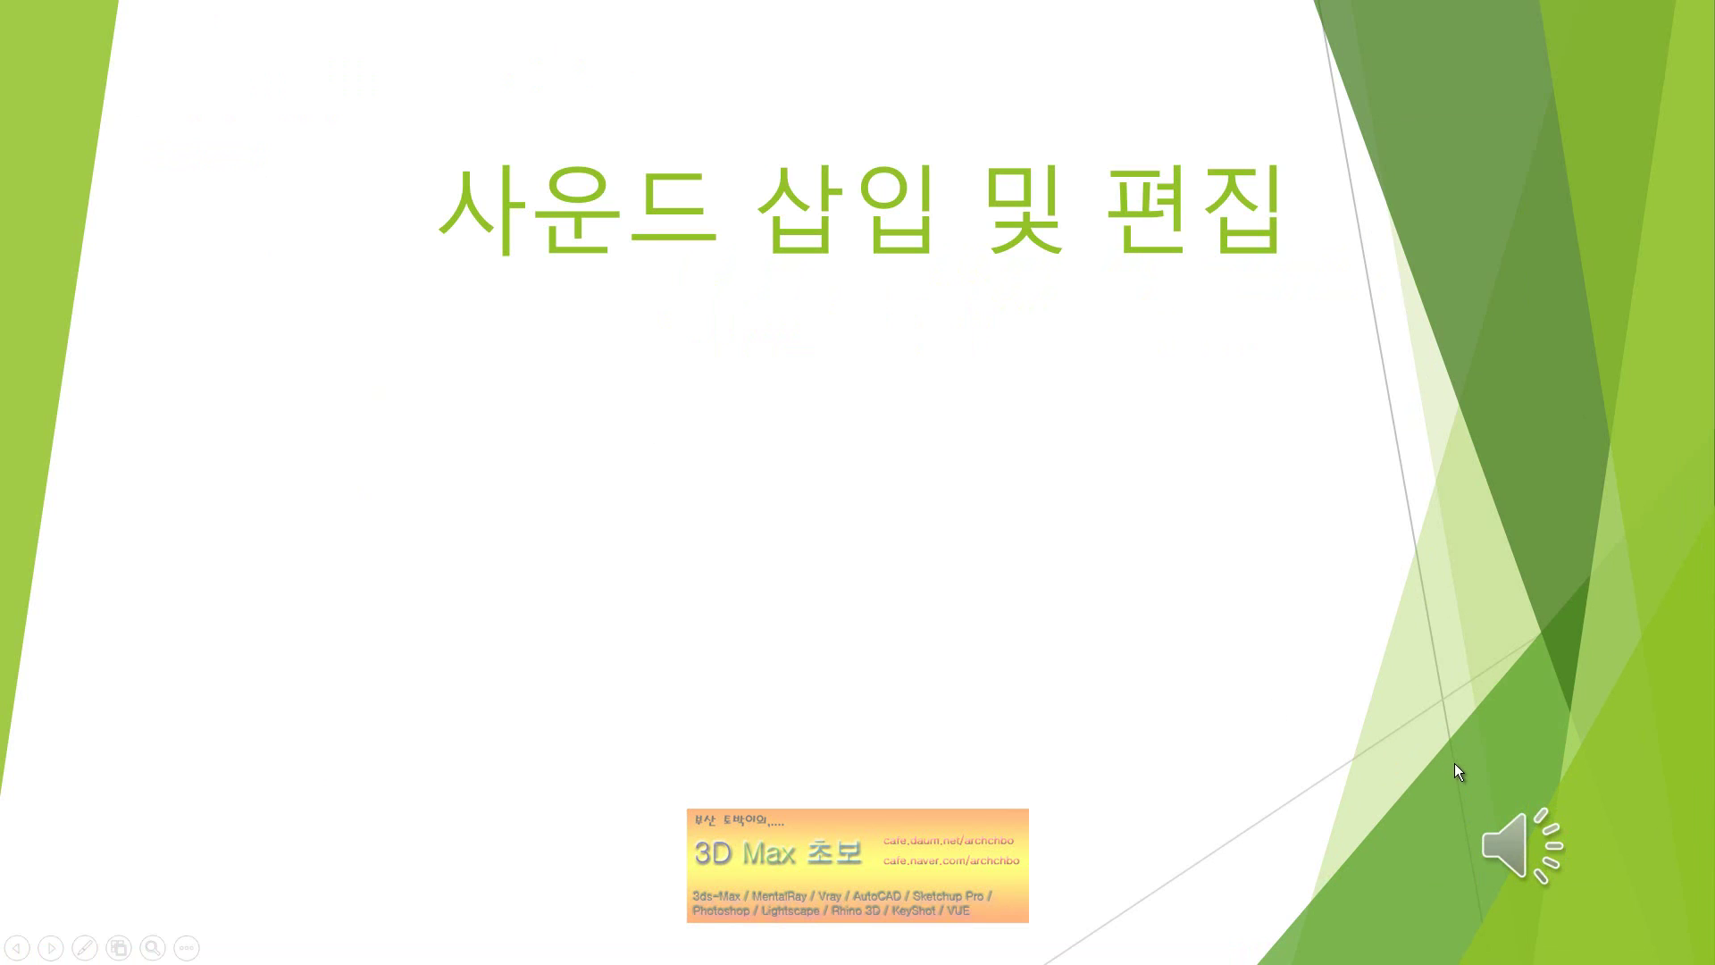
Exit the slide show and switch the sound's Start option back to On Click.
key("Escape")
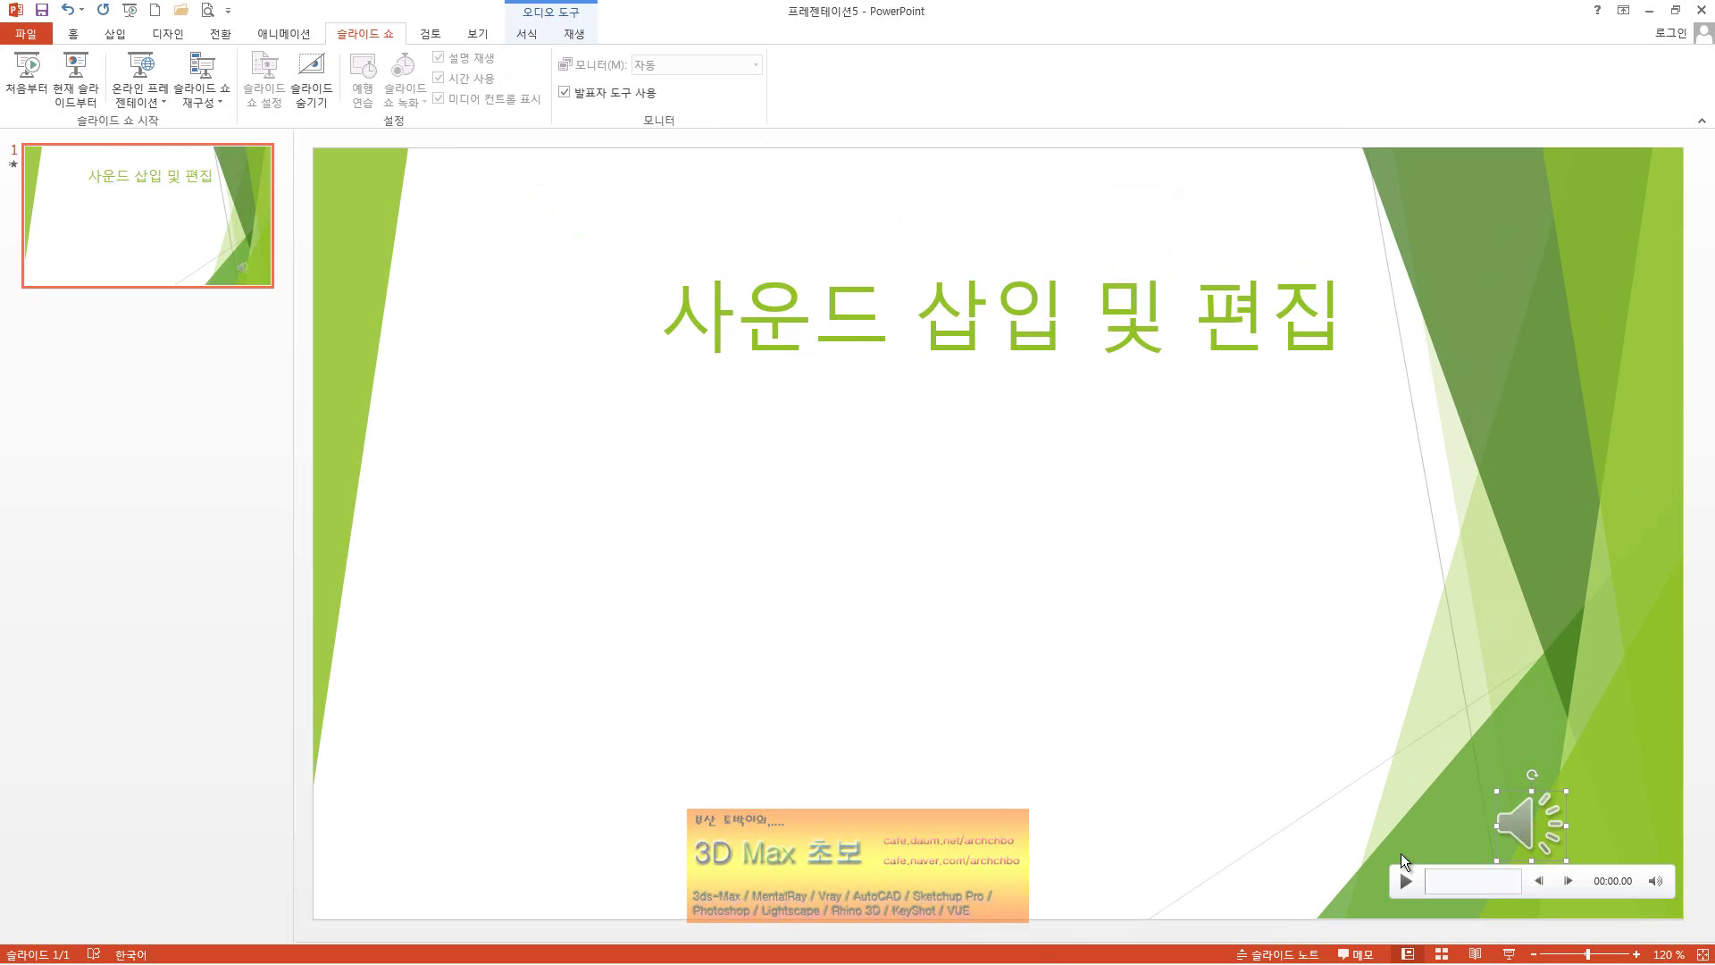
left_click(528, 34)
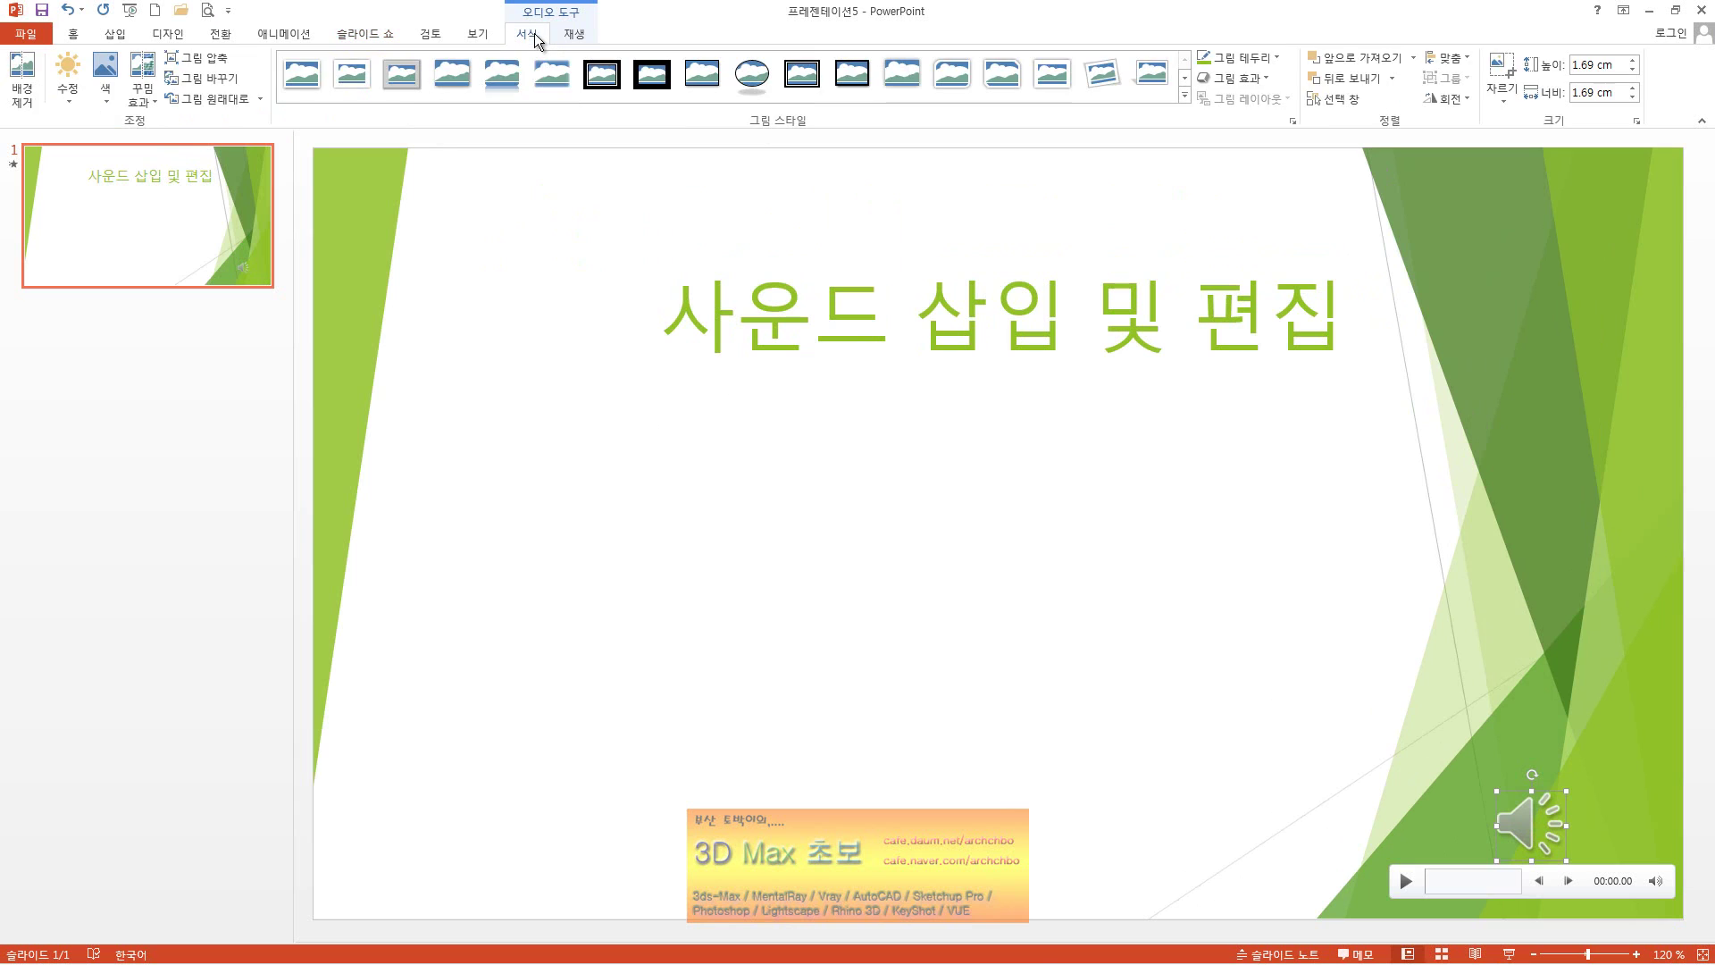
left_click(574, 34)
left_click(531, 57)
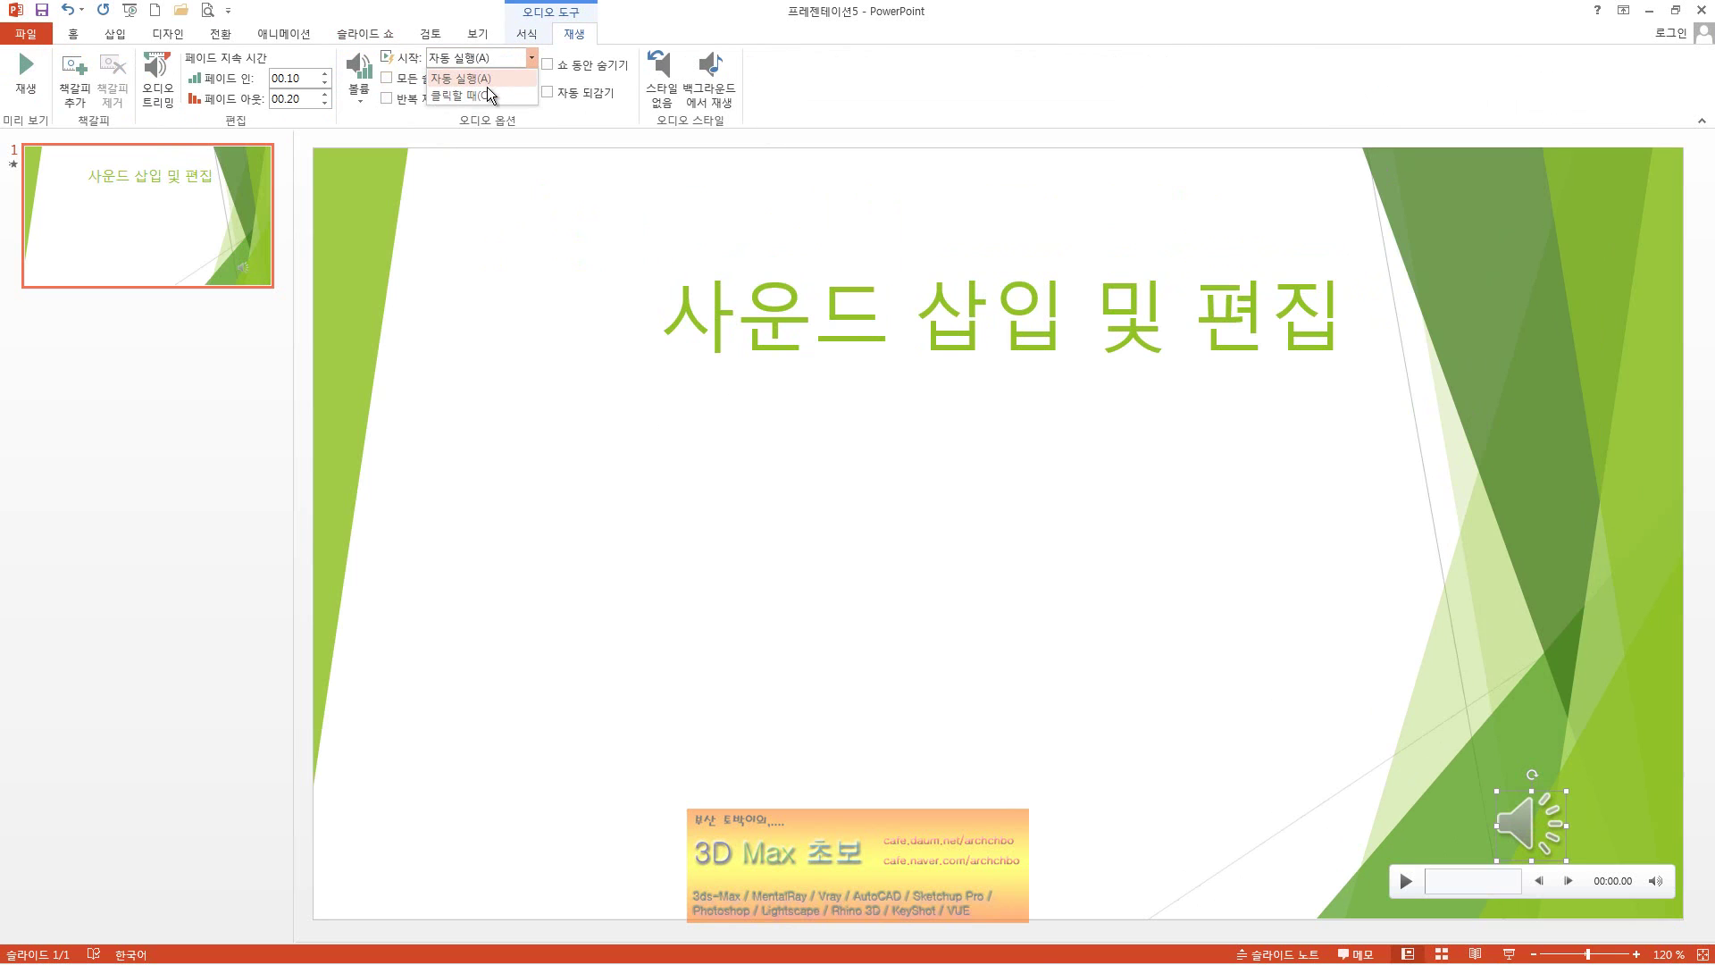
left_click(460, 93)
Run the slide show from the beginning, play the sound, then exit.
left_click(384, 36)
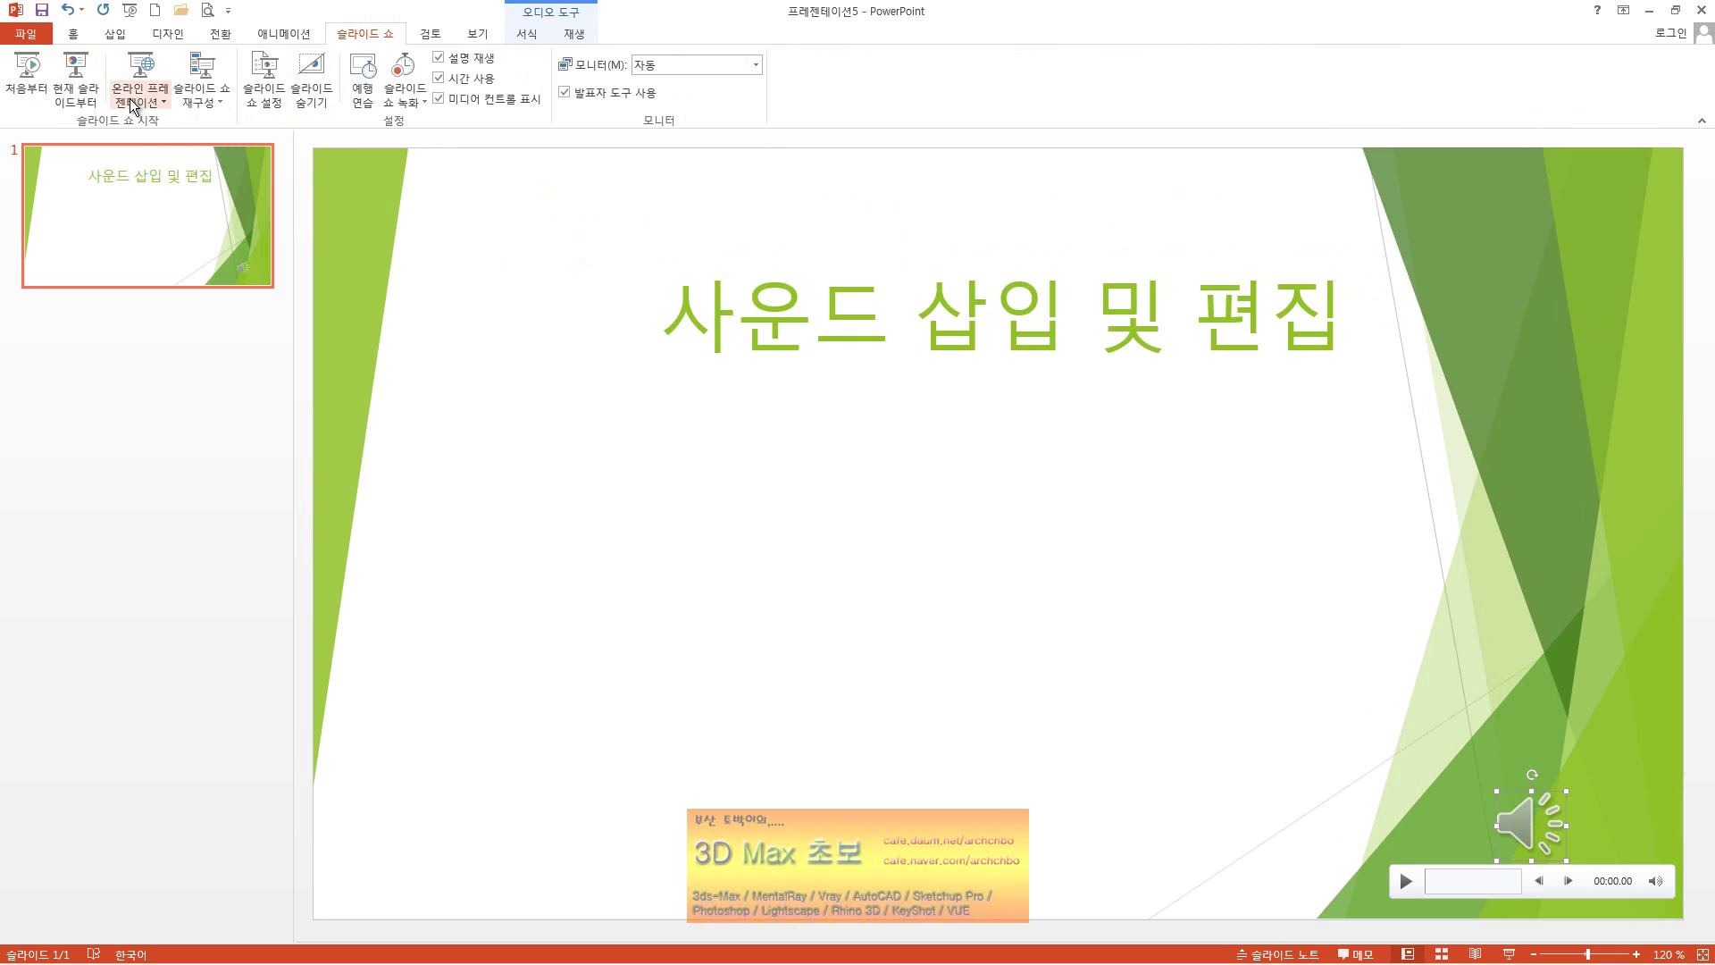
left_click(25, 71)
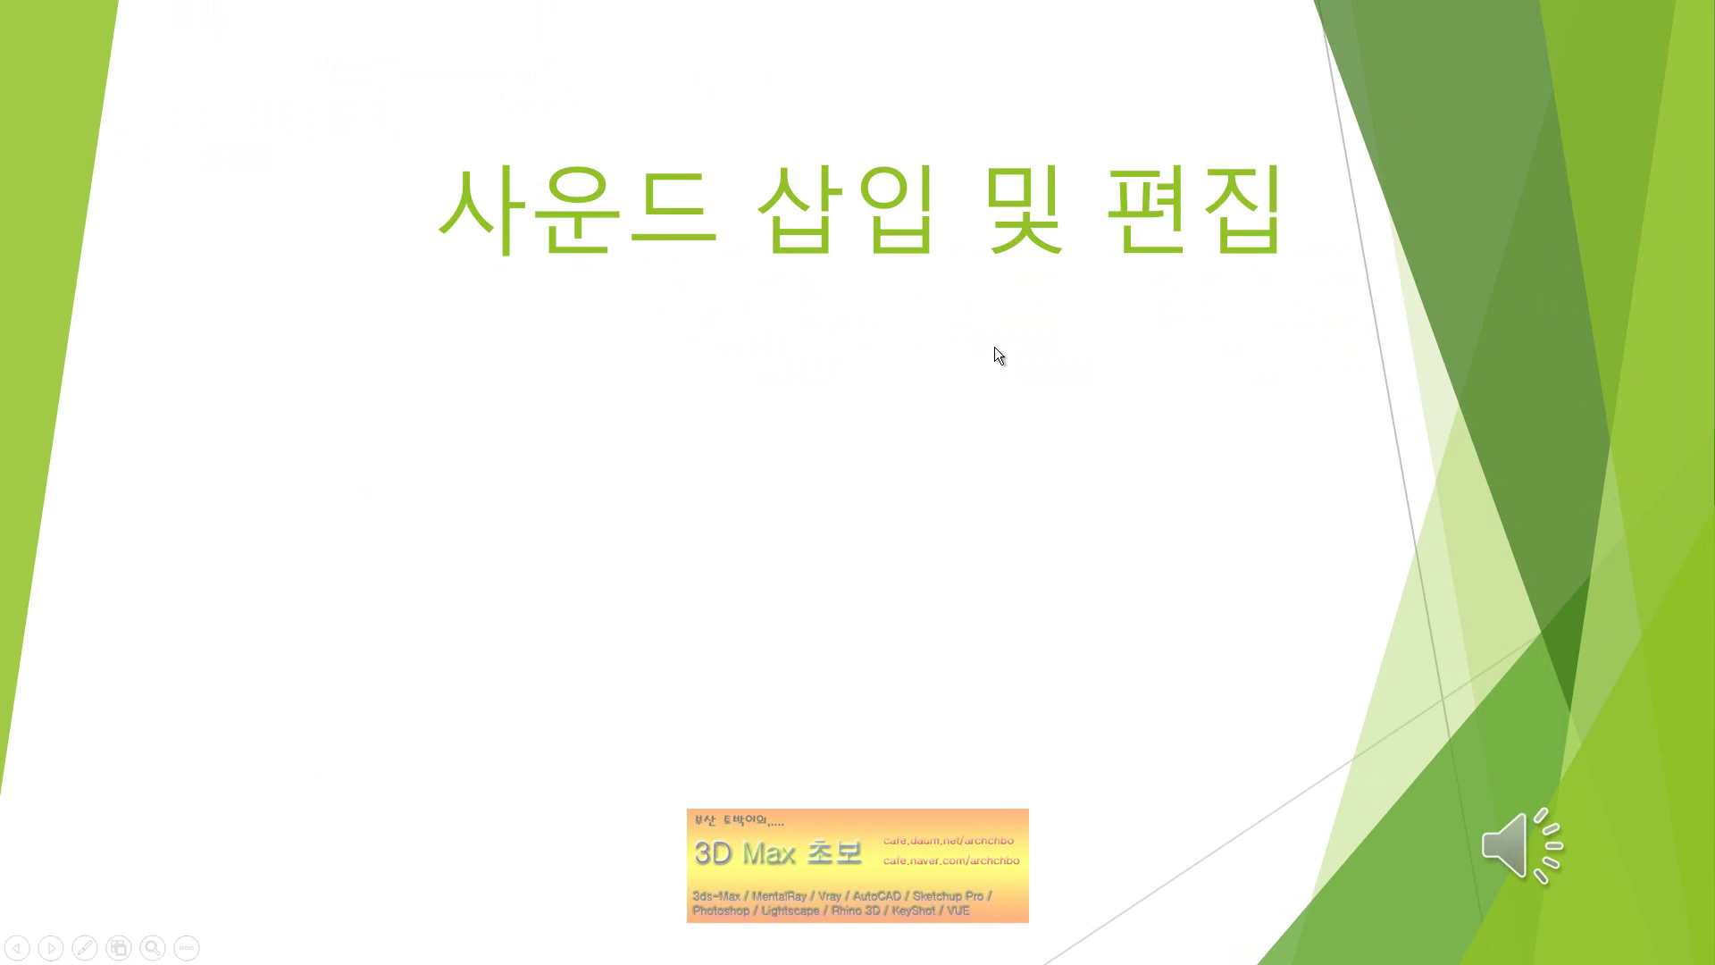
mouse_move(1519, 844)
left_click(1397, 867)
key("Escape")
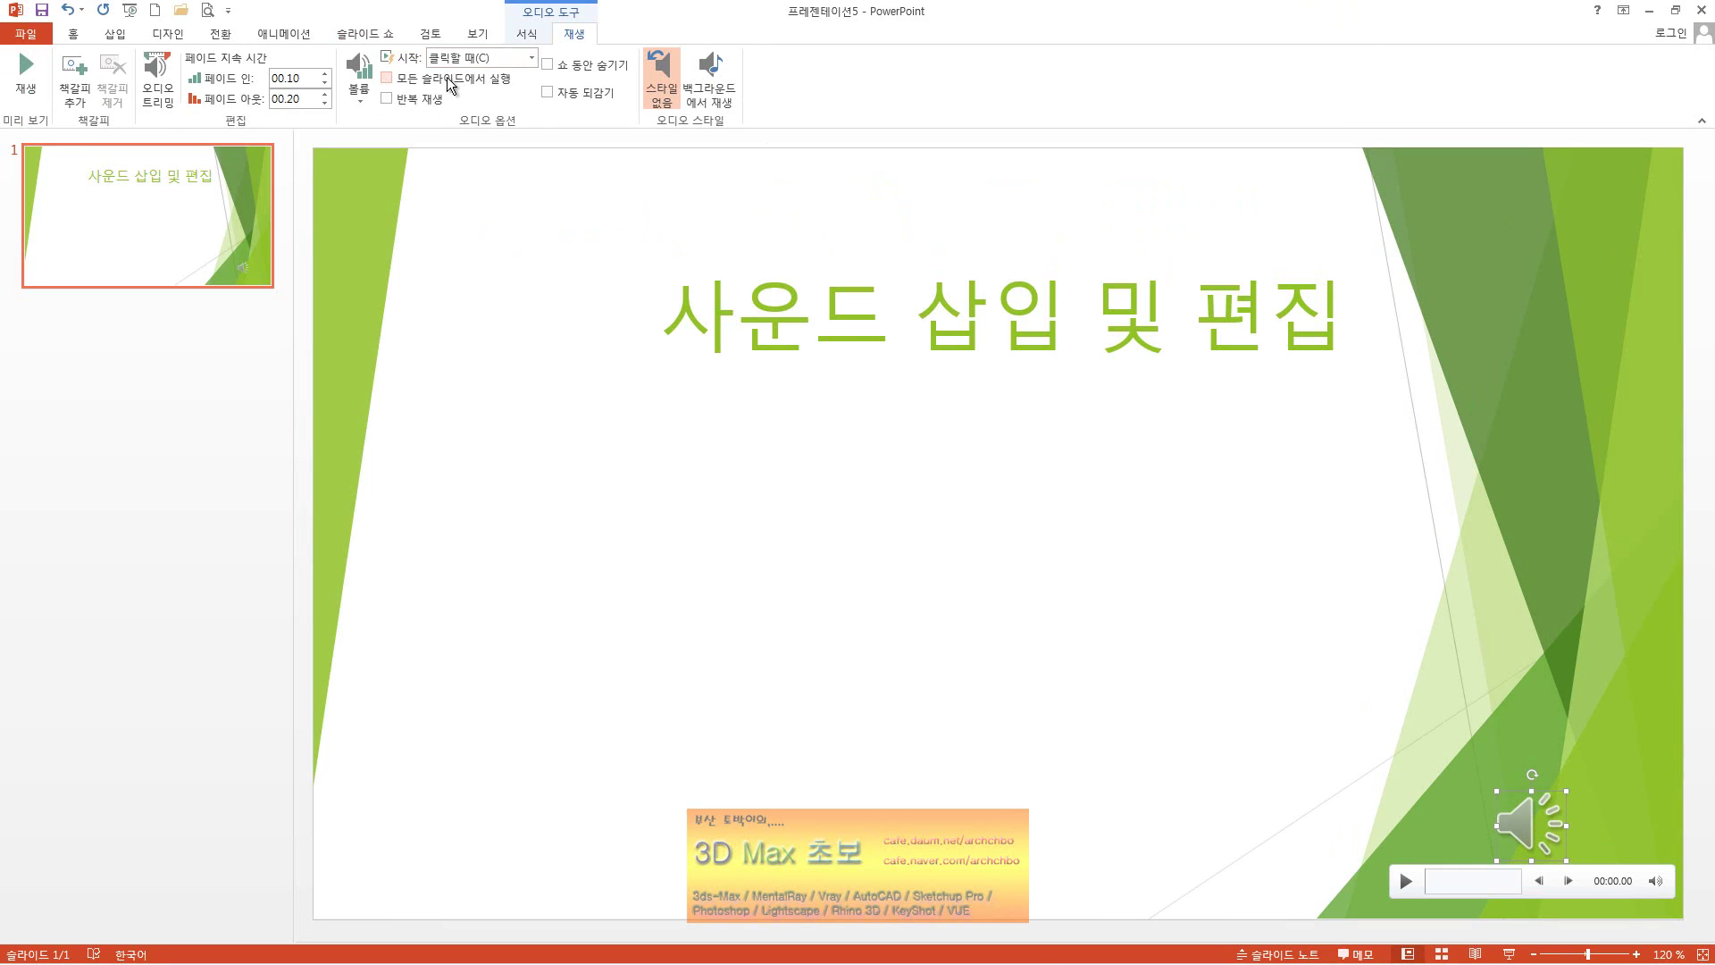
Try Play Across Slides and Loop until Stopped, and check the Trim Audio window.
left_click(454, 81)
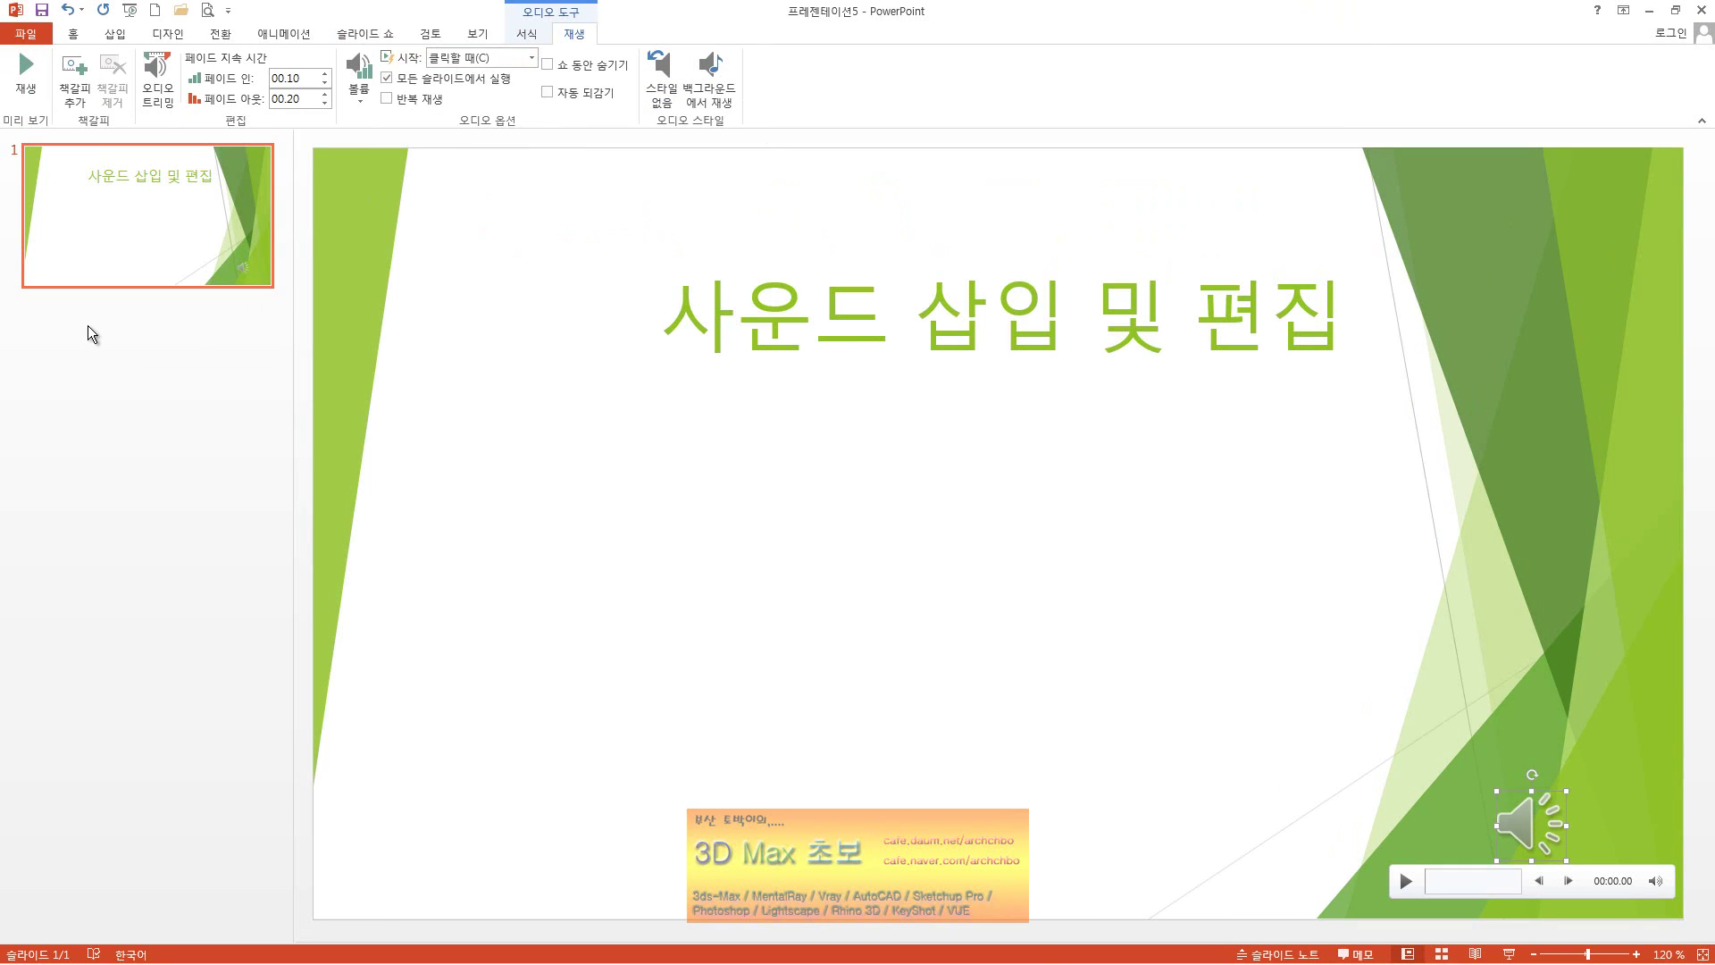
left_click(490, 82)
left_click(433, 100)
left_click(158, 79)
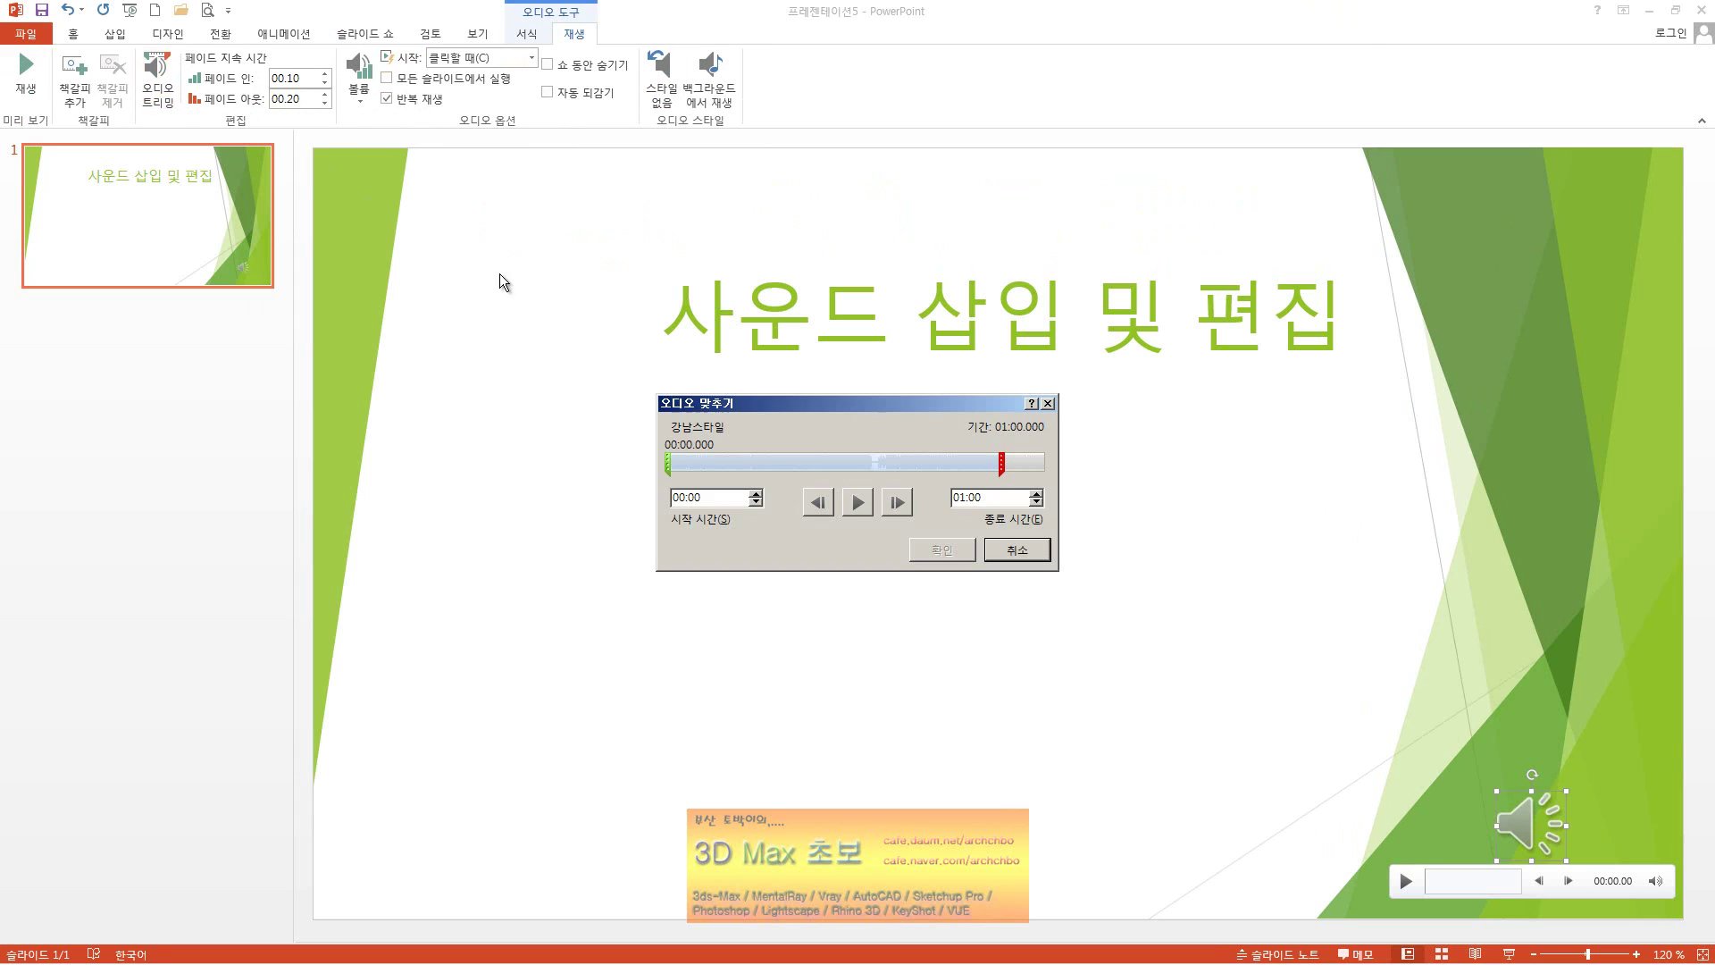
left_click(1049, 404)
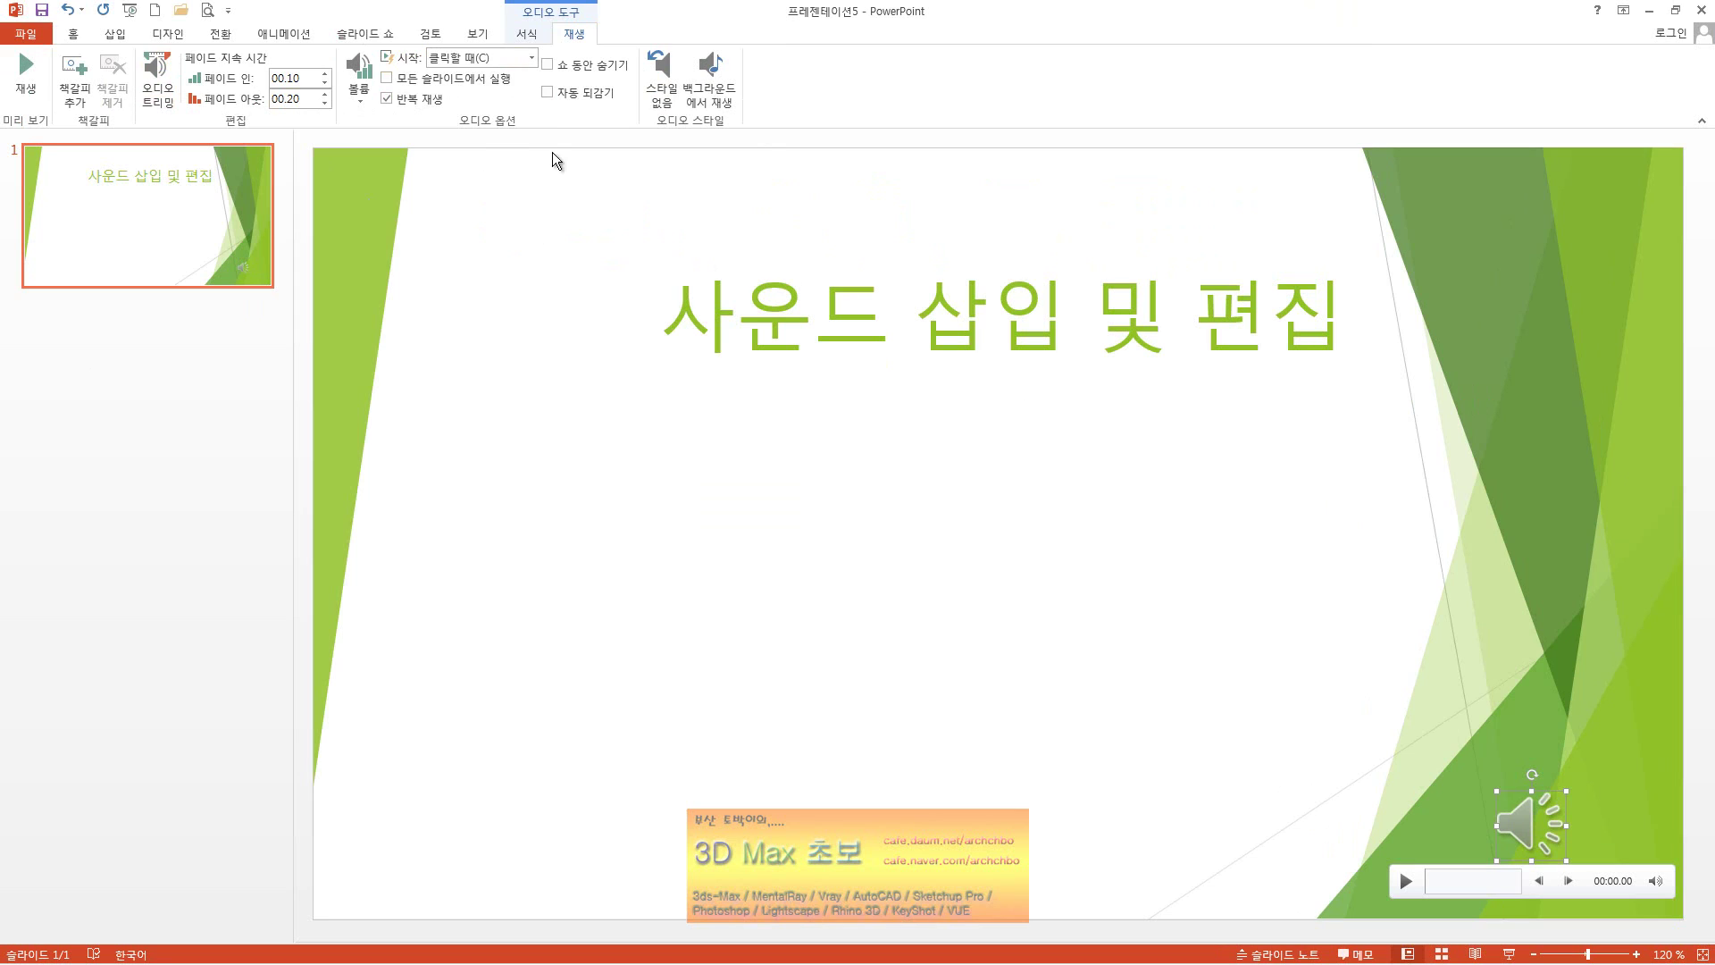
Turn looping off, toggle Hide During Show, and set the sound to Play in Background.
left_click(424, 101)
left_click(581, 69)
left_click(600, 67)
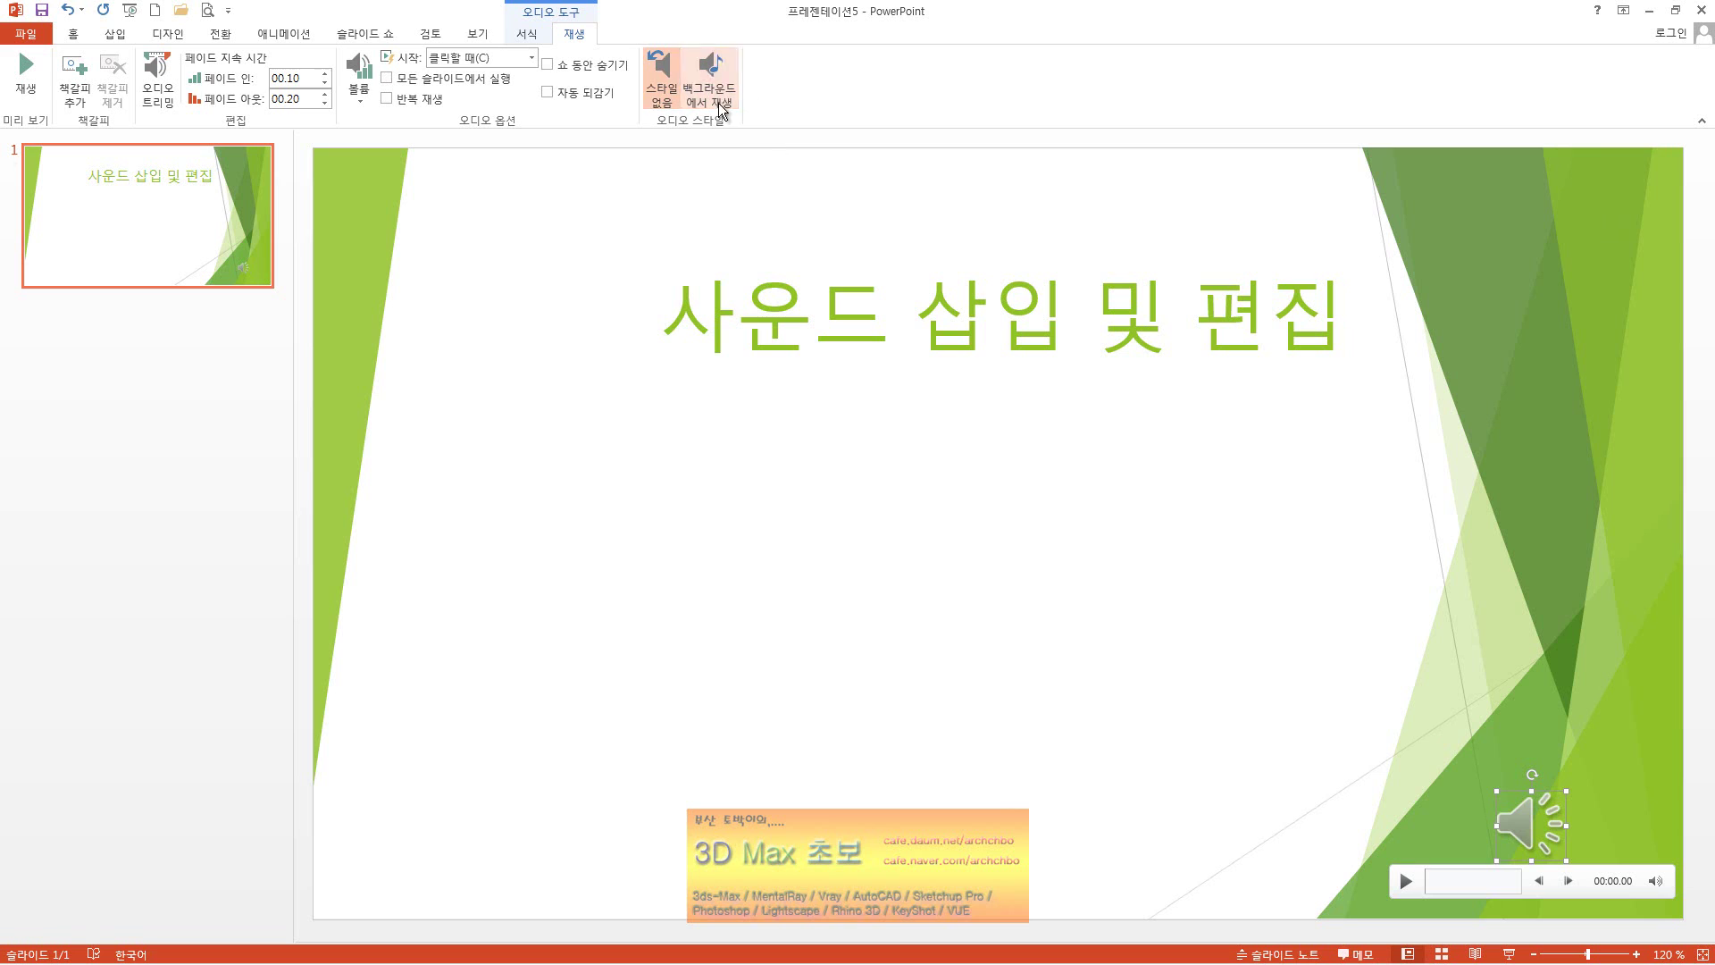
left_click(720, 109)
left_click(529, 39)
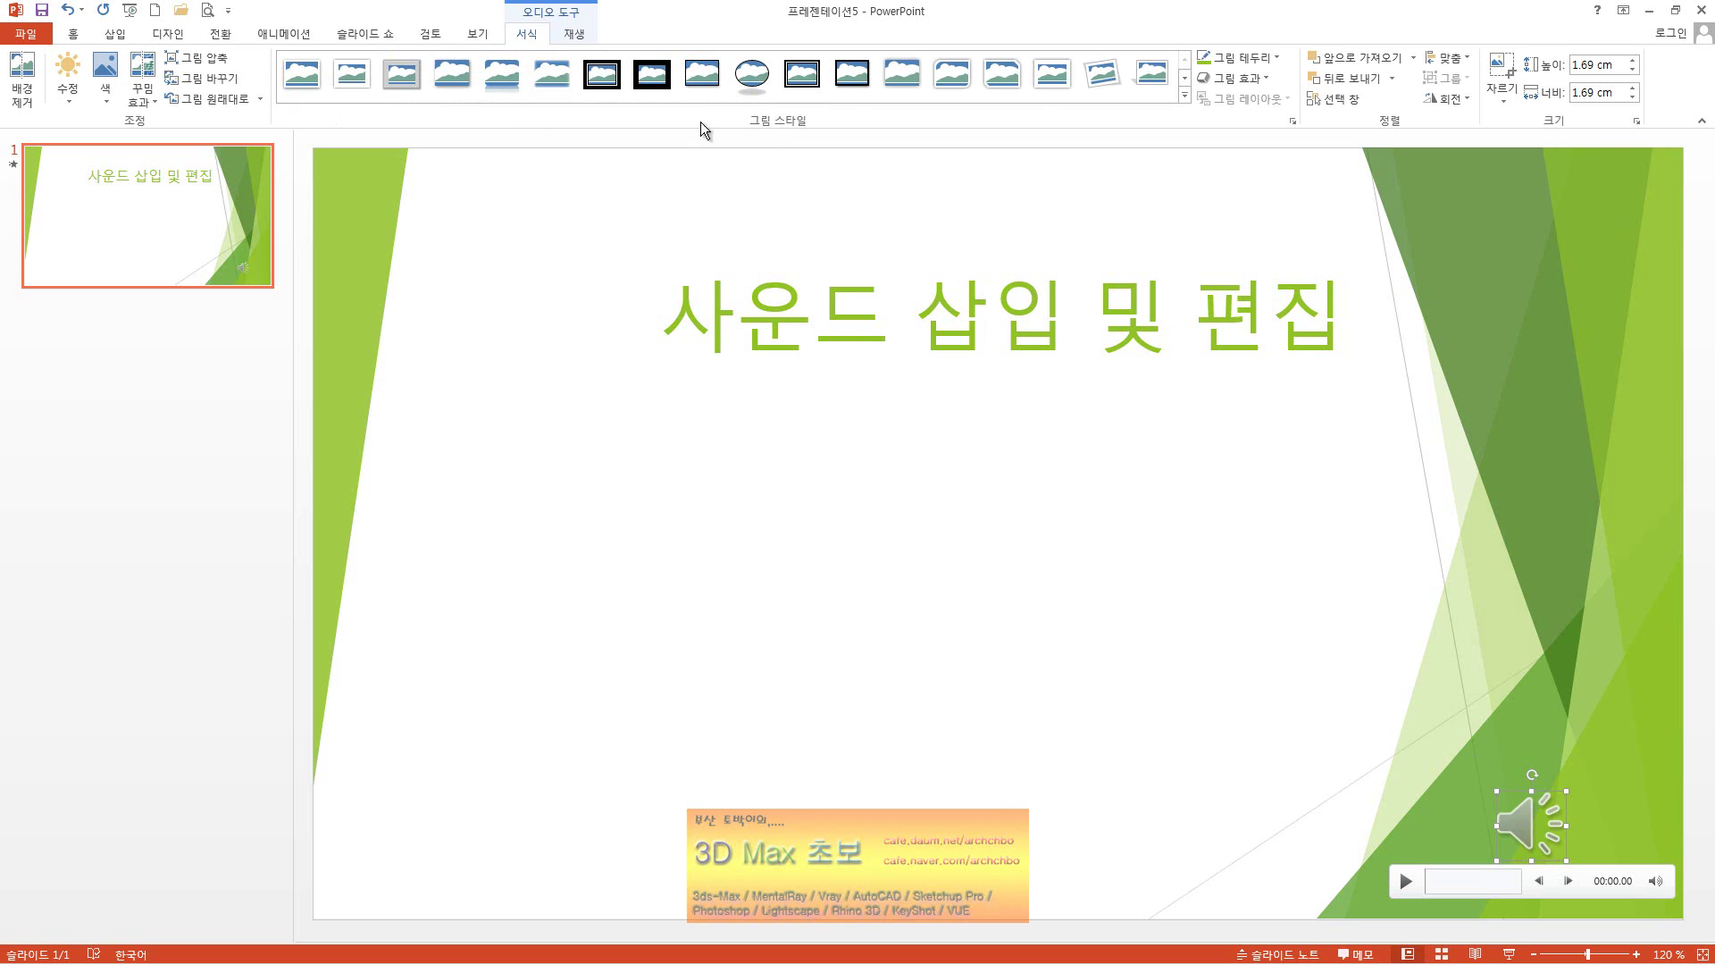
Give the sound icon a white framed picture style, then switch to Camtasia Studio.
left_click(752, 75)
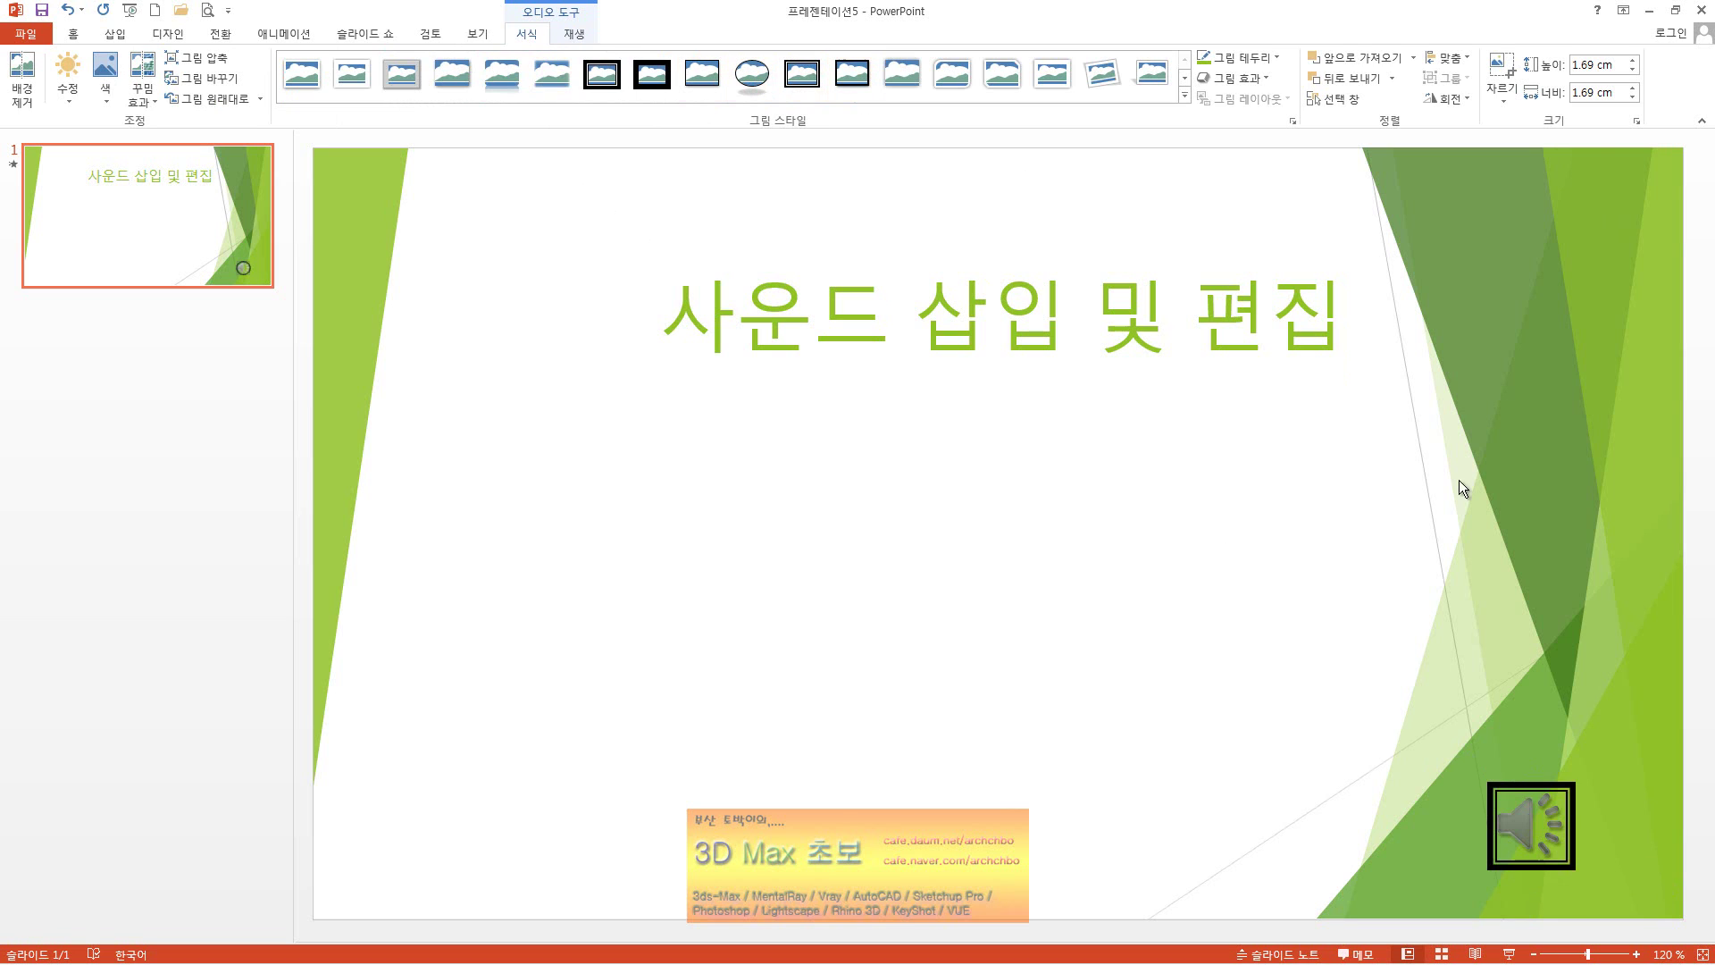
left_click(1068, 71)
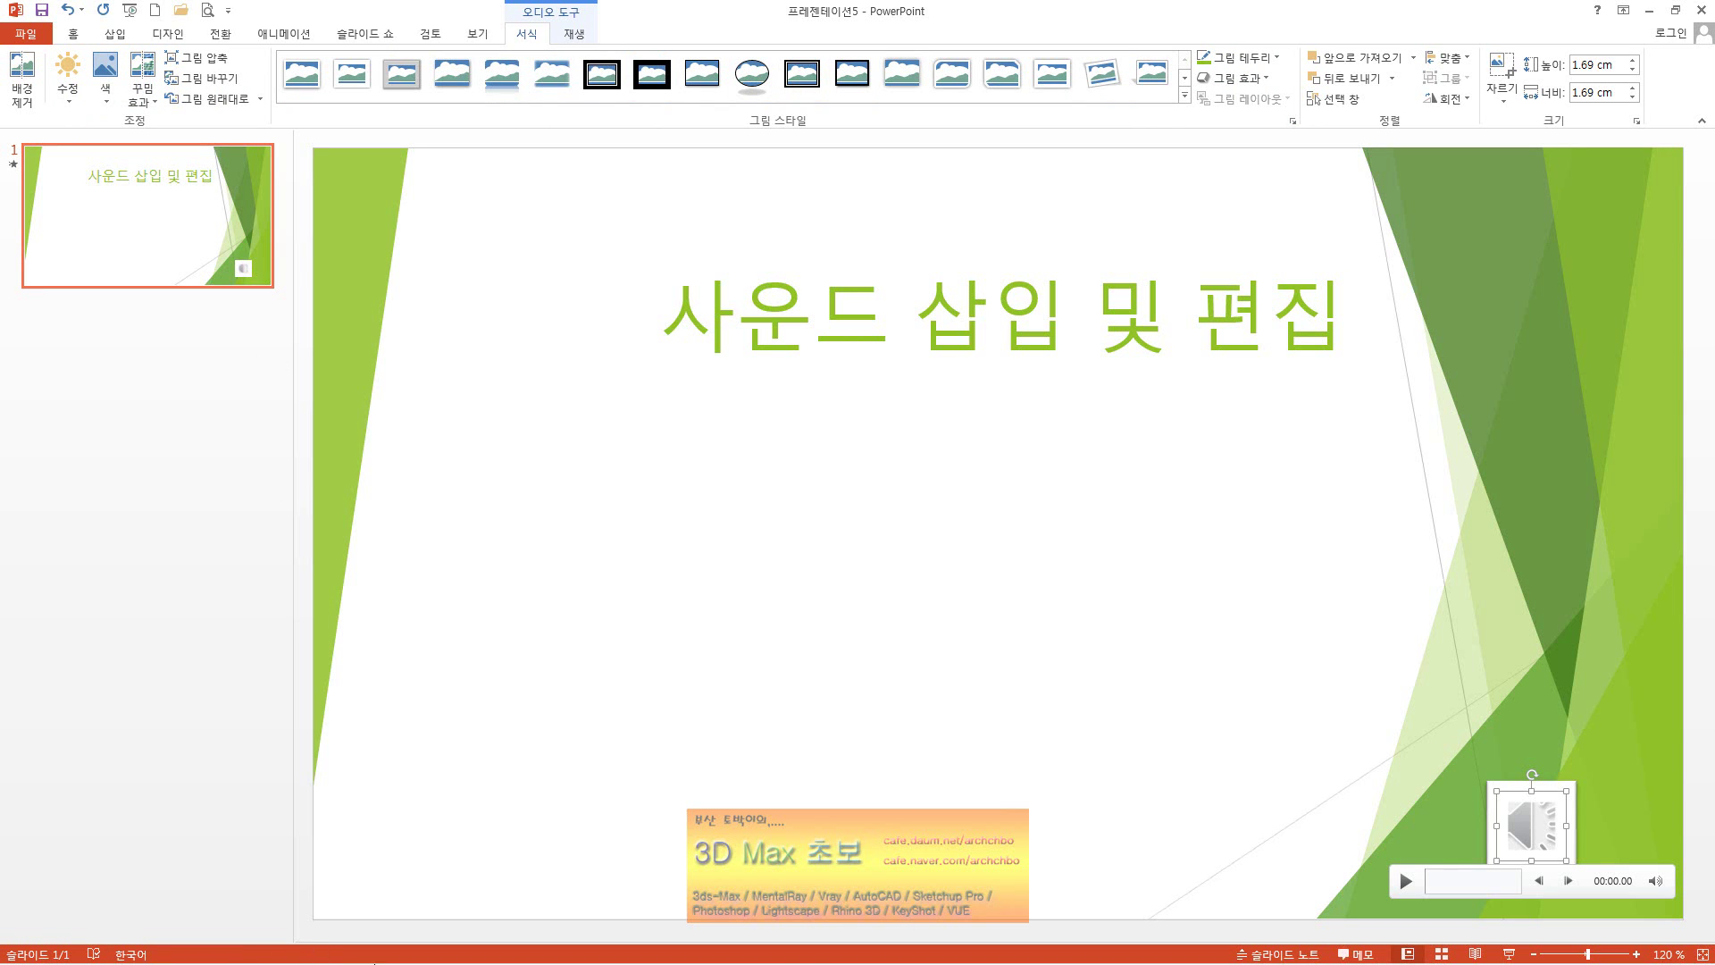
left_click(439, 913)
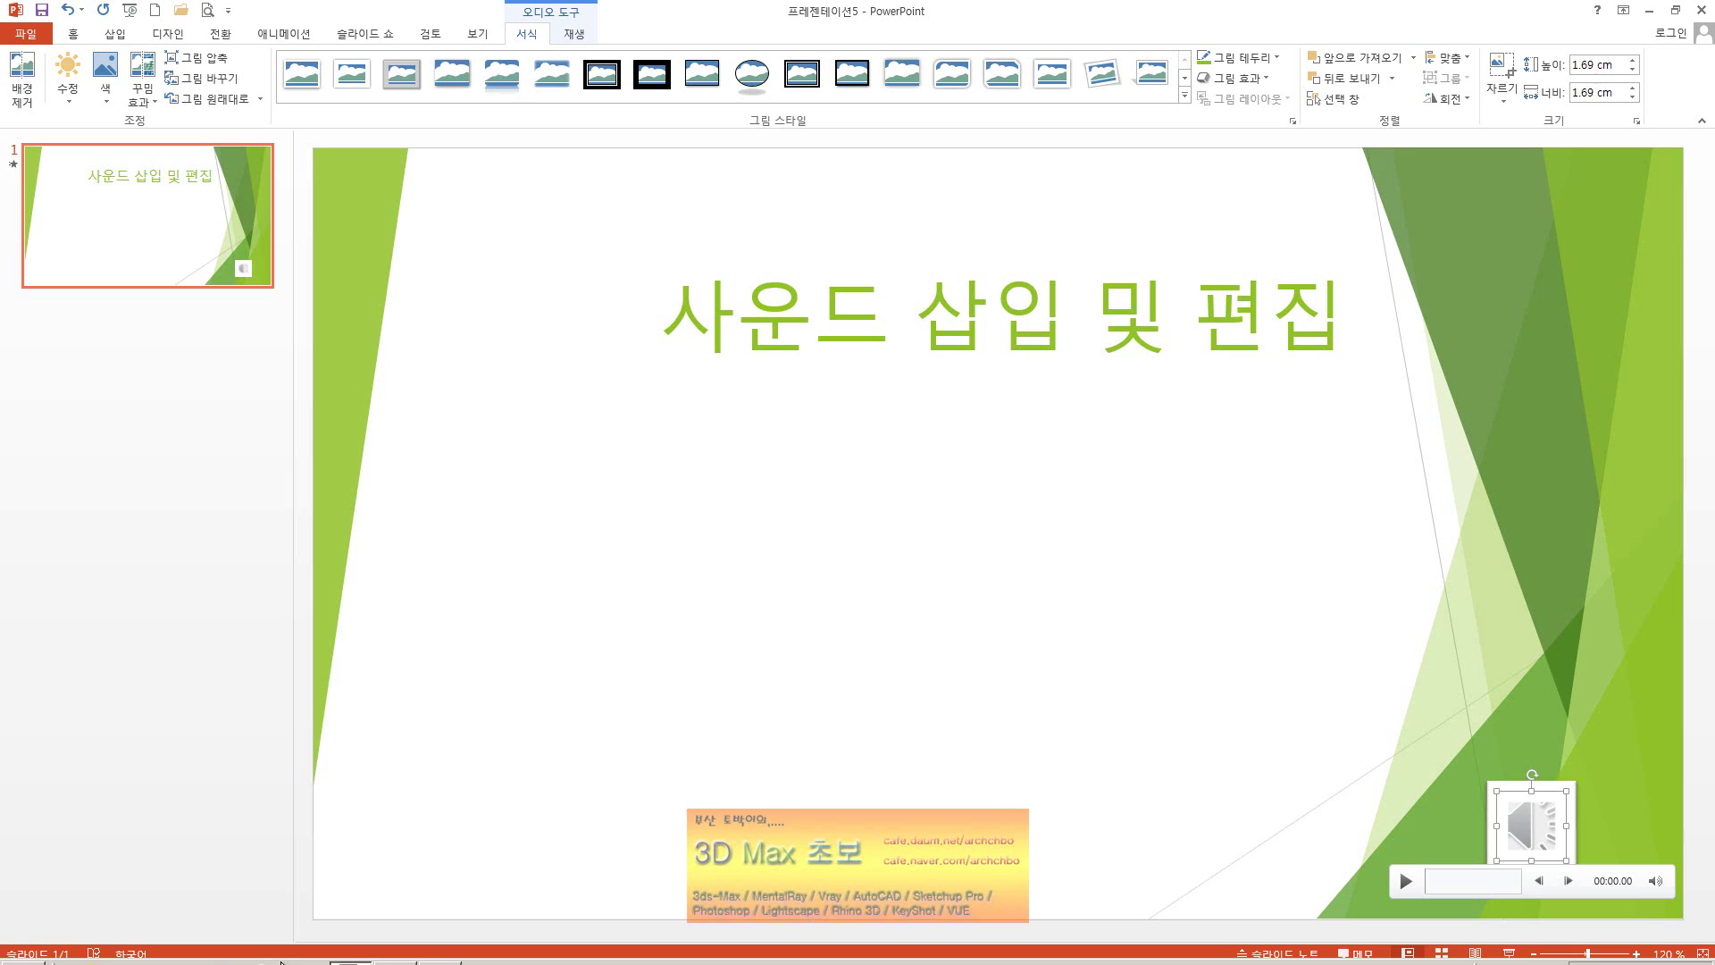
Minimize Camtasia Studio and hide the recorder widget to get back to the PowerPoint slide.
left_click(1675, 7)
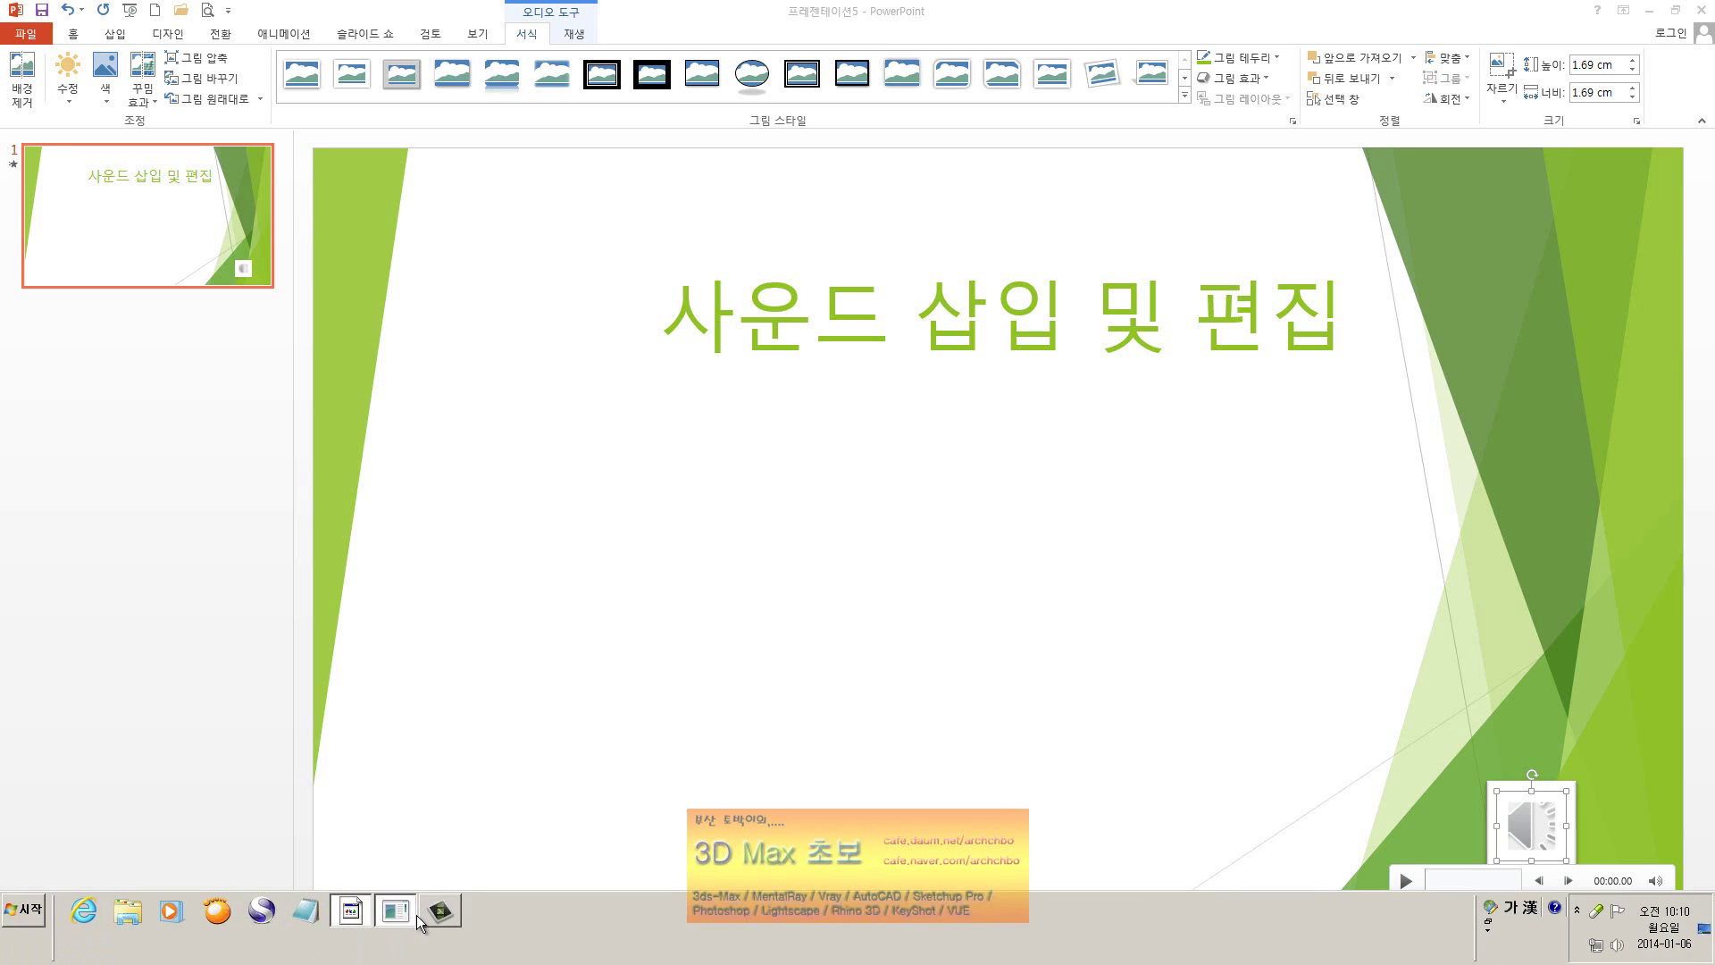
left_click(417, 914)
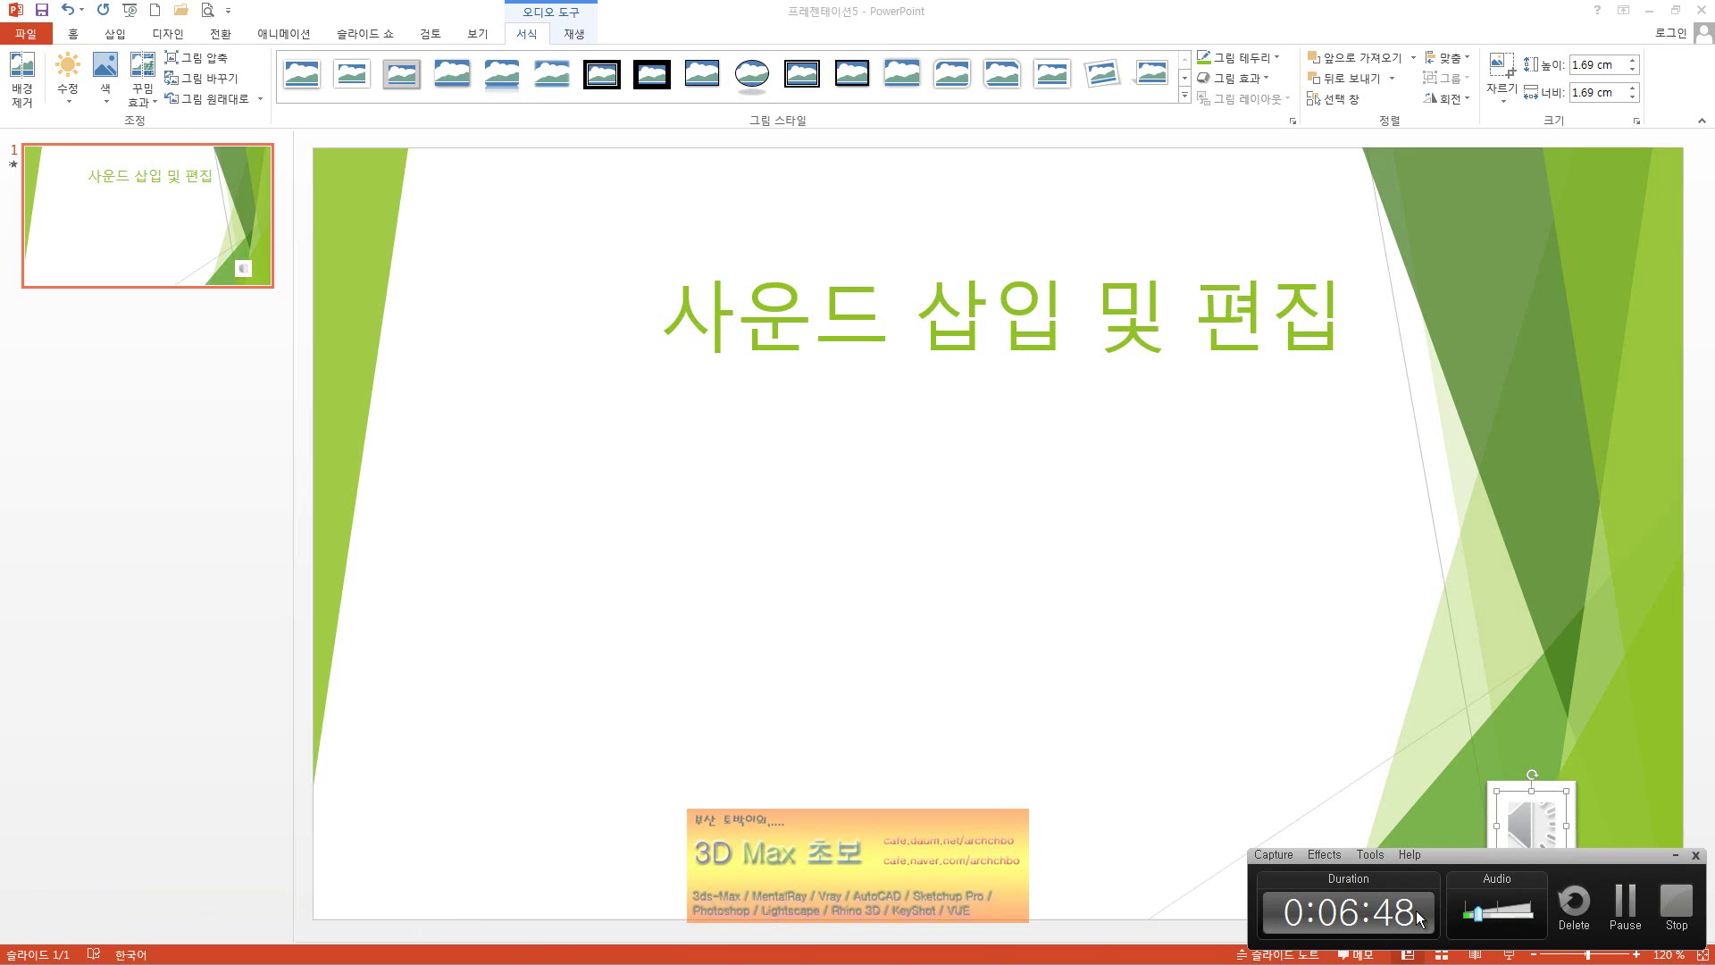
left_click(1677, 856)
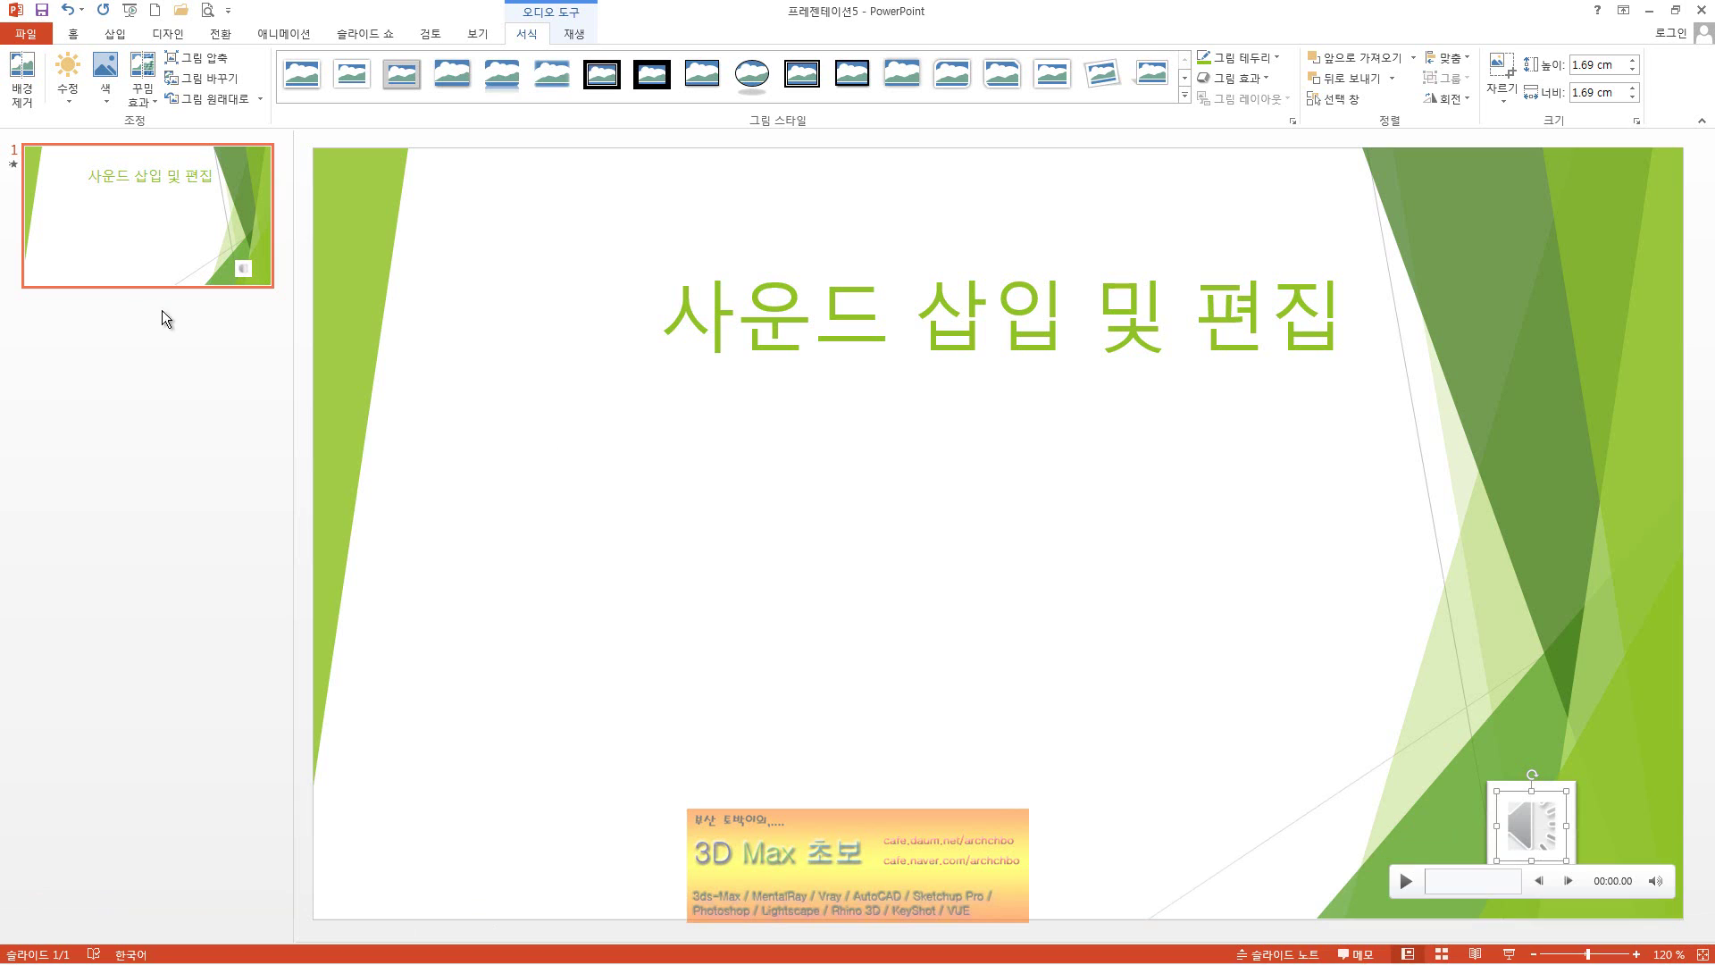
Add a new Title Slide as slide 2 and move its title placeholder near the top.
left_click(73, 34)
left_click(114, 34)
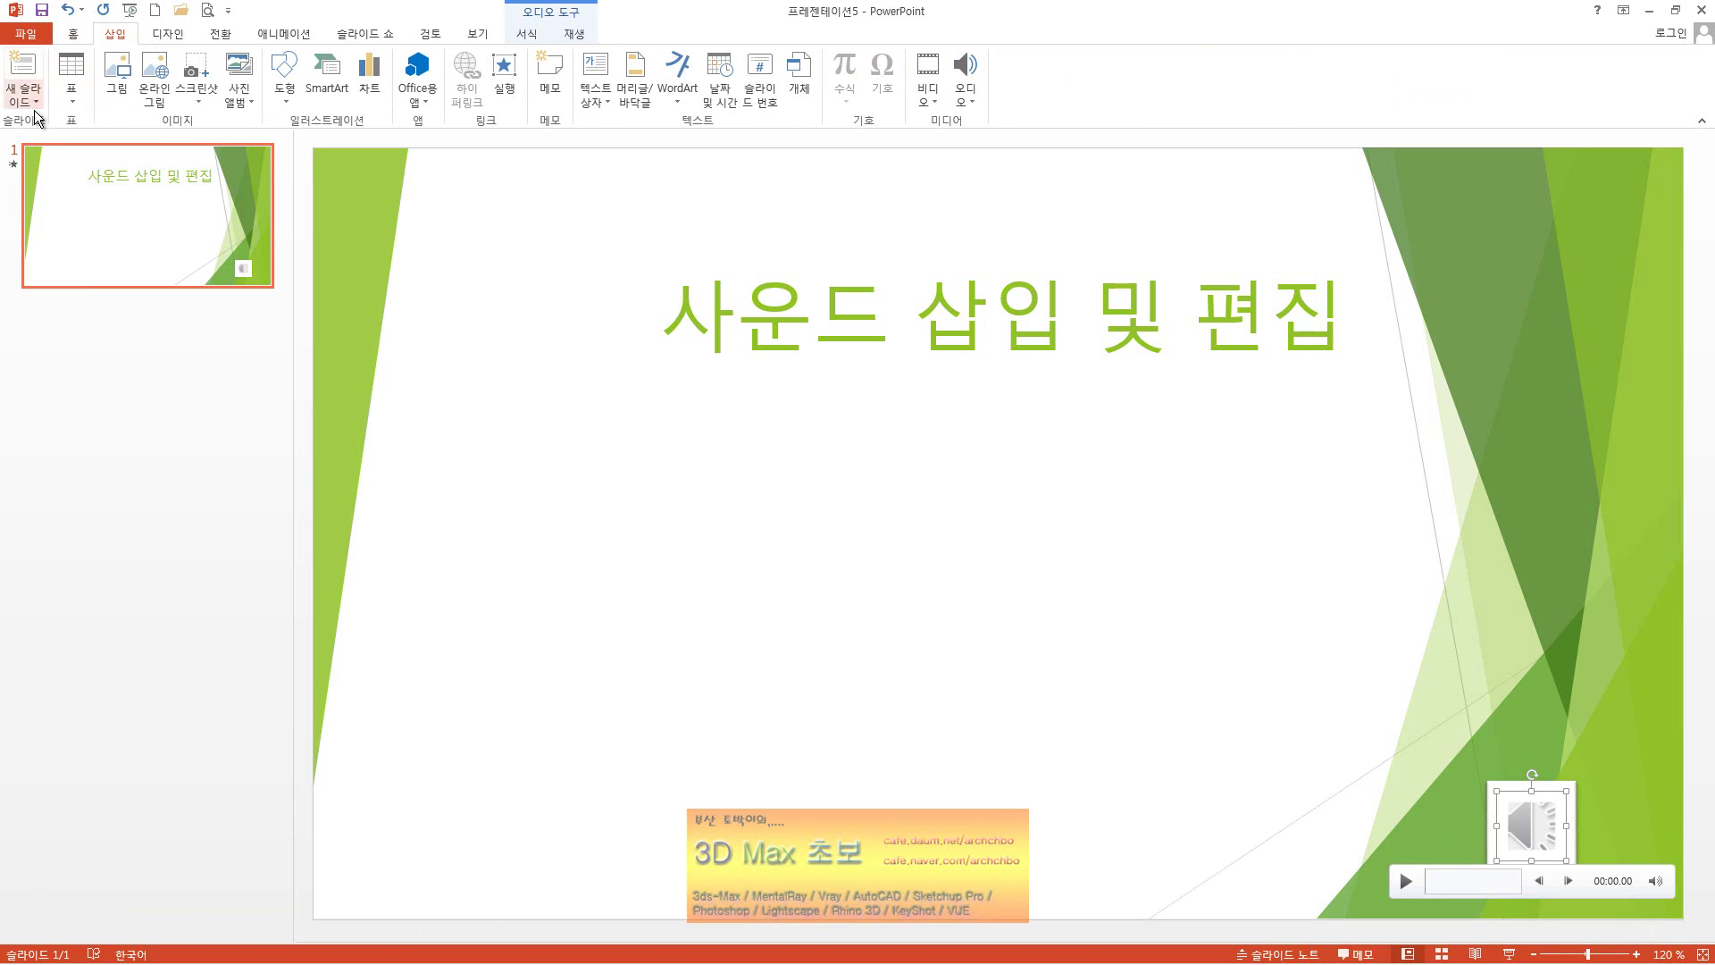
left_click(24, 93)
left_click(77, 181)
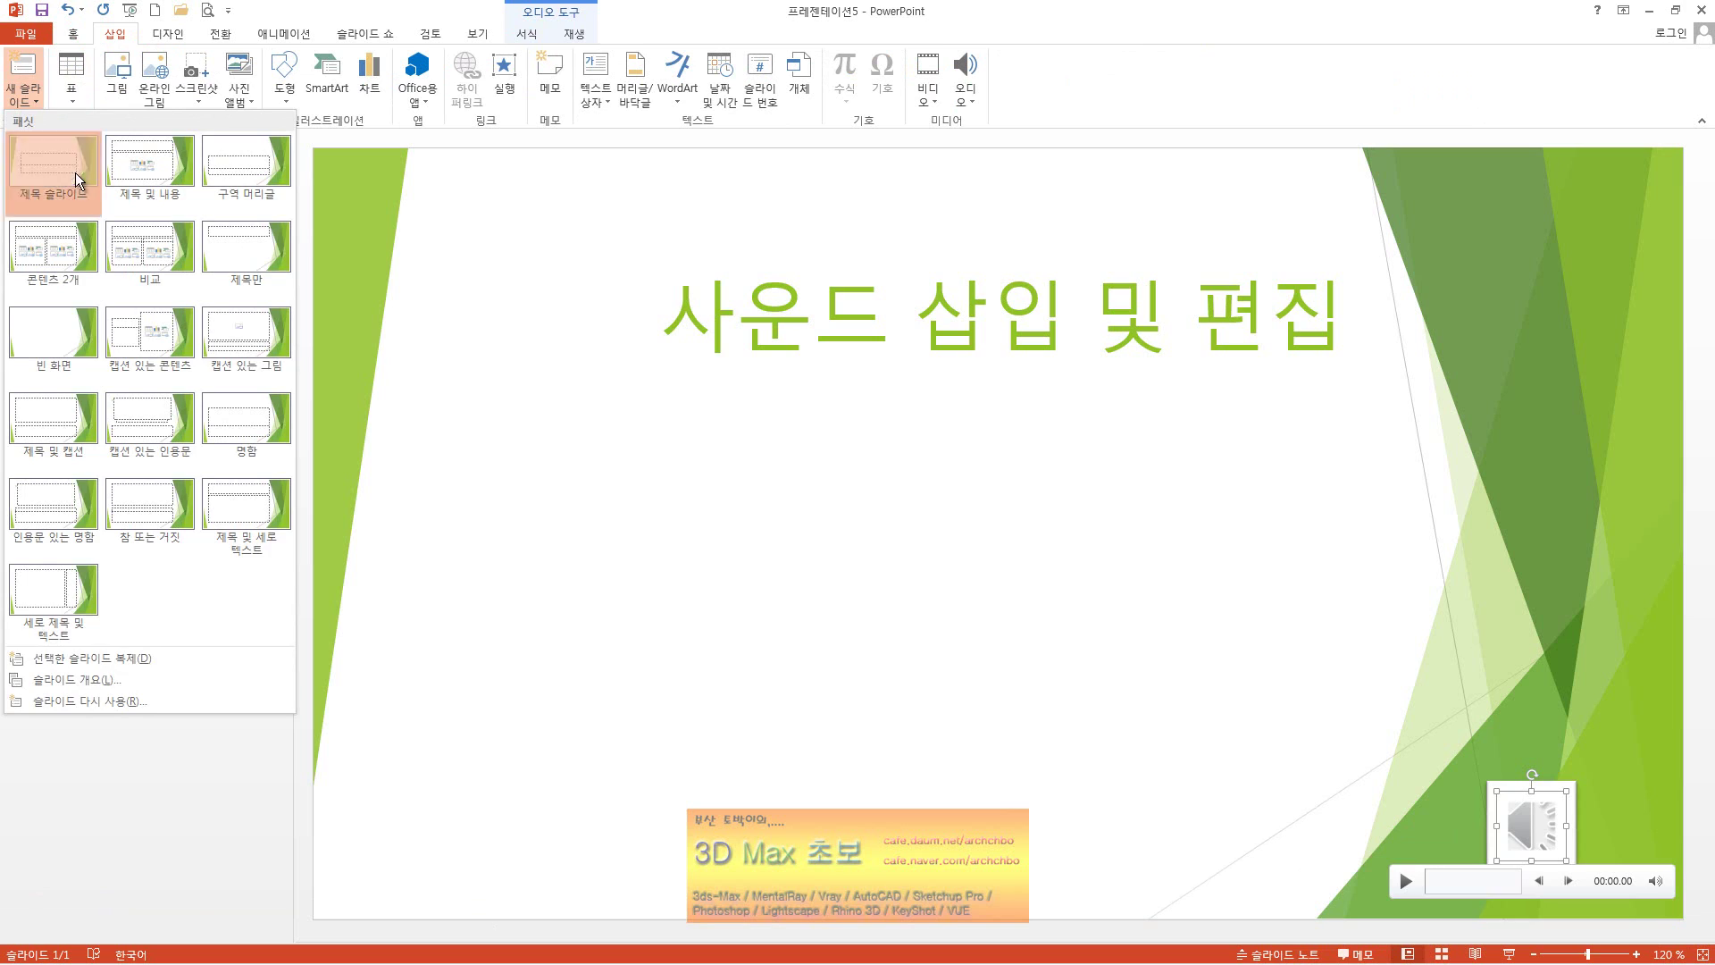
left_click(878, 424)
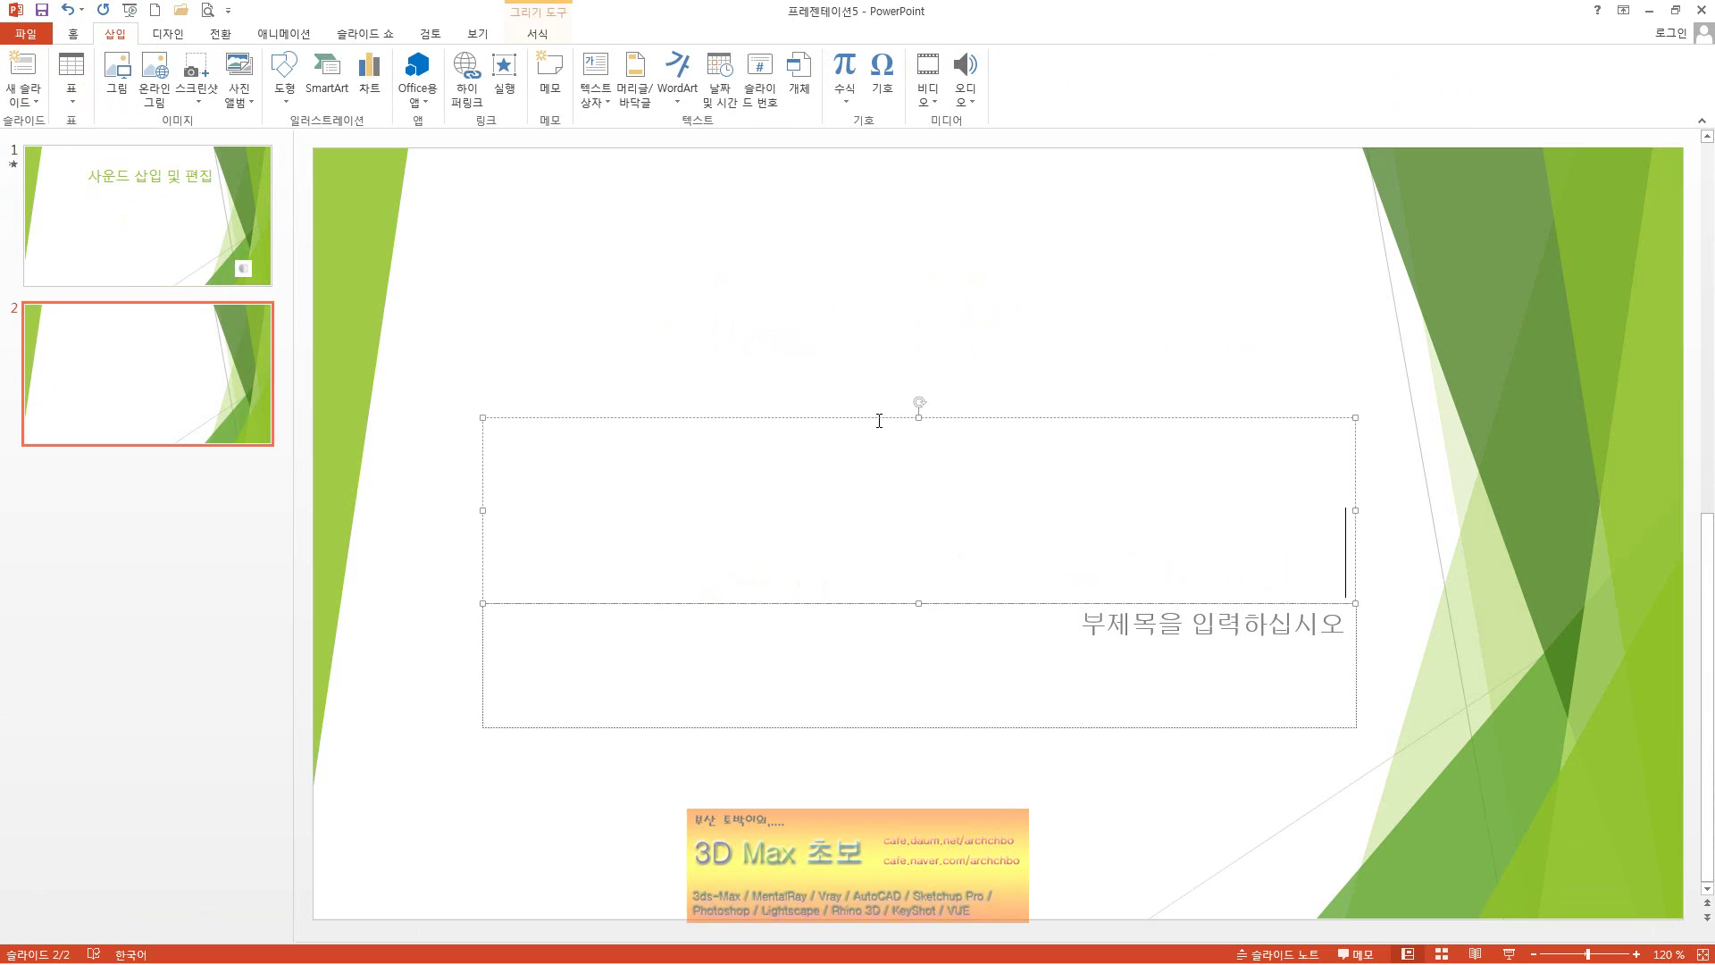
left_click_drag(879, 417, 867, 182)
Title the slide '동영상 삽입 및 편집', remove the subtitle box, and choose Video on My PC.
left_click(992, 341)
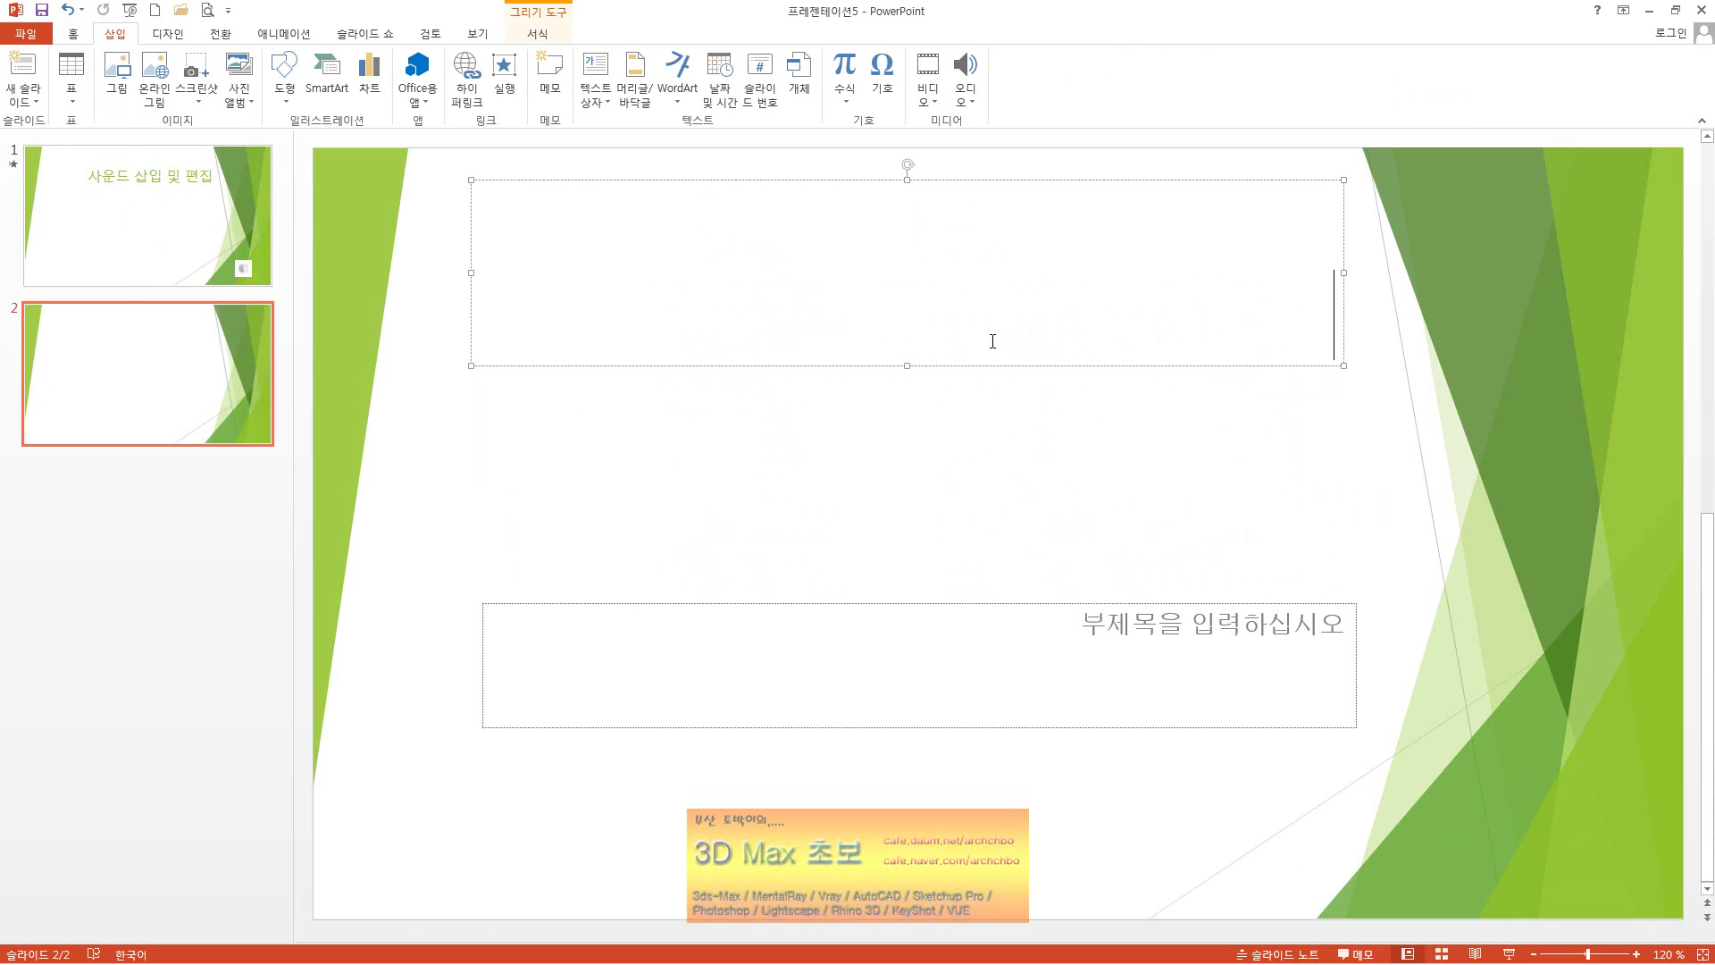
type("동영상")
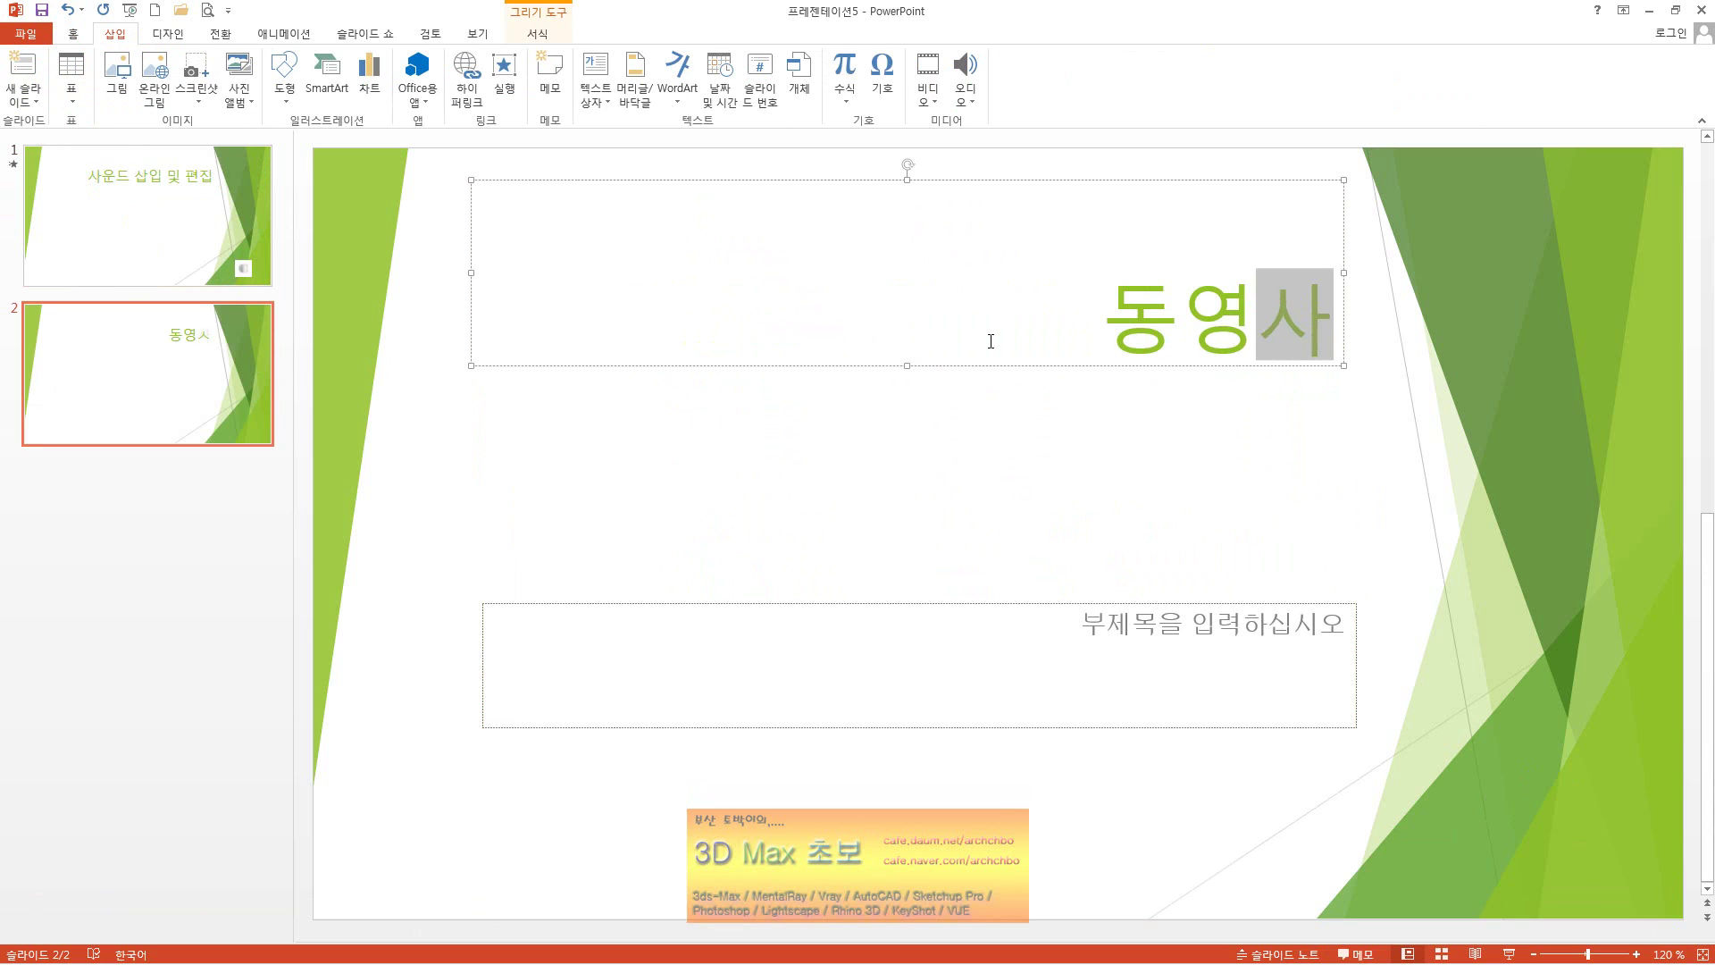
type(" 삽입 밒")
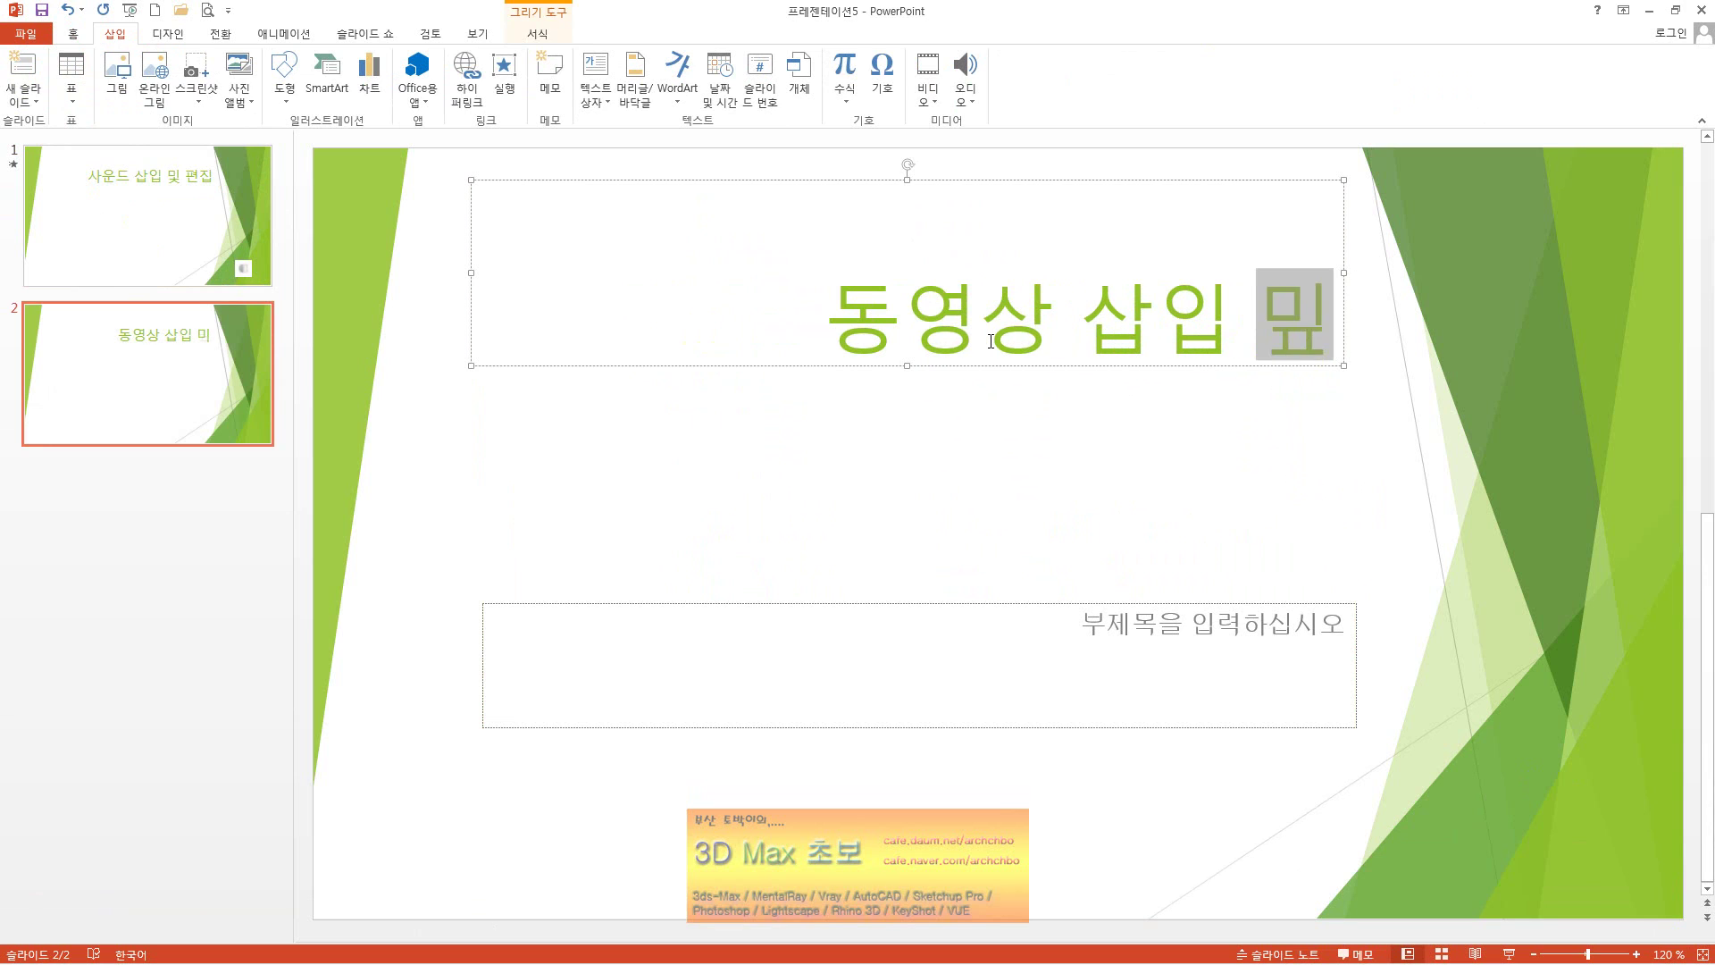
key("BackSpace")
type("및 펴ㅛㄴ")
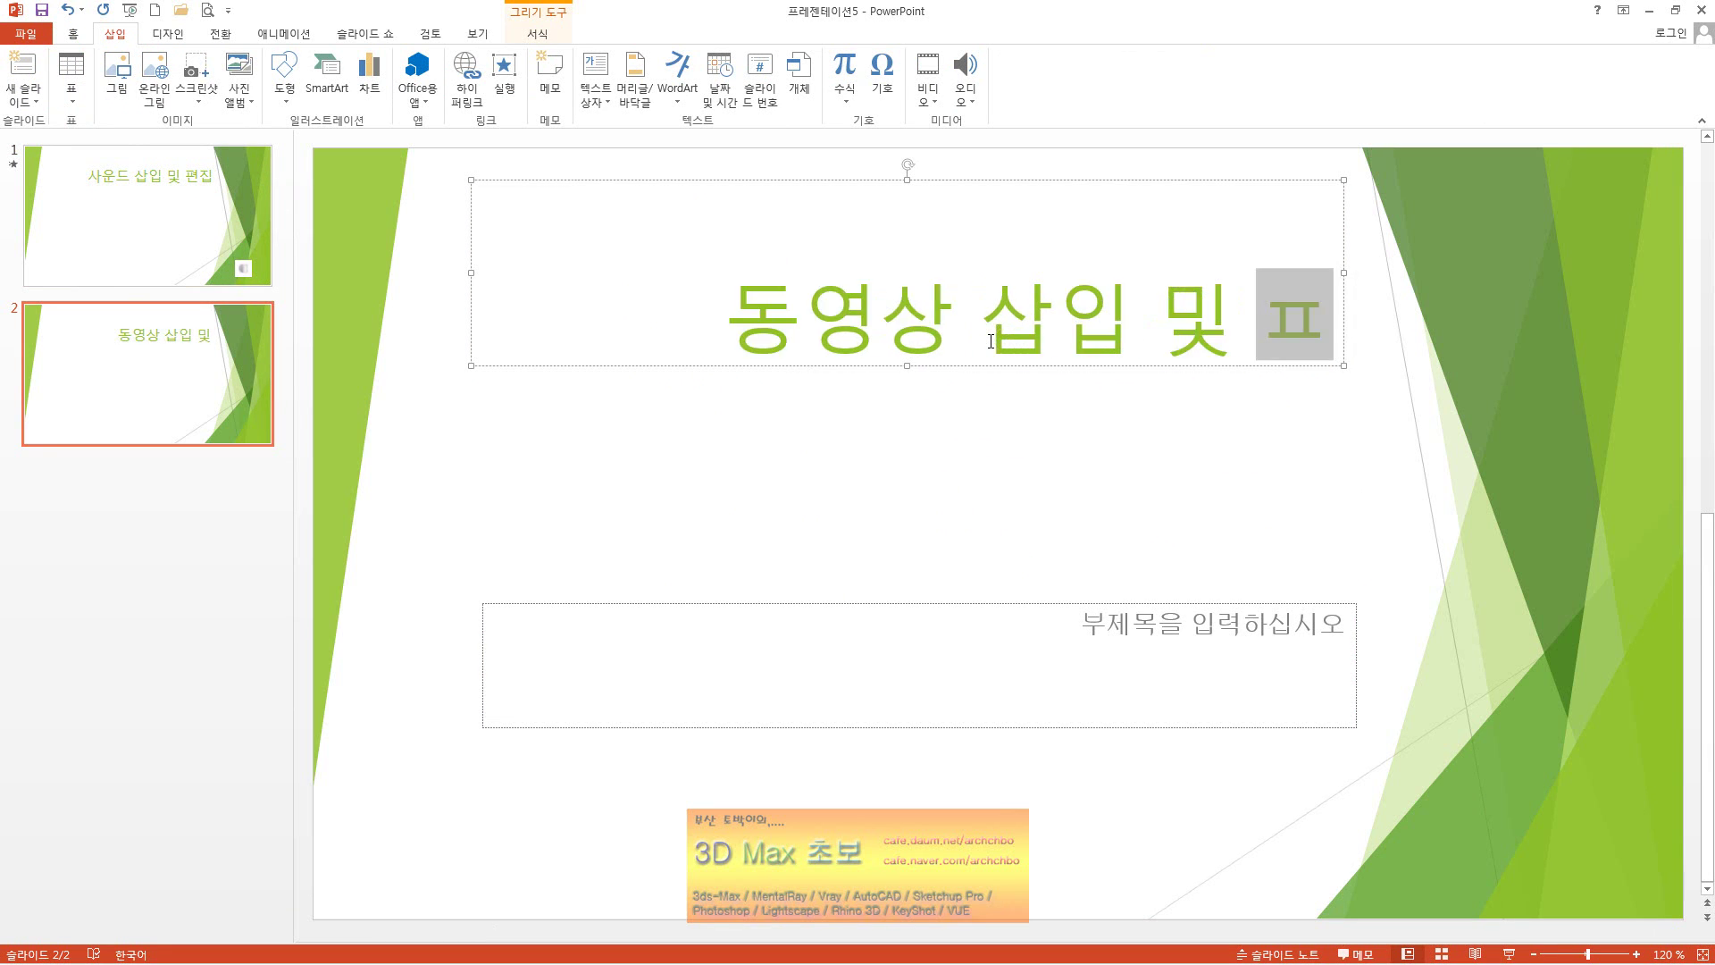
key("BackSpace")
key("BackSpace")
type("편")
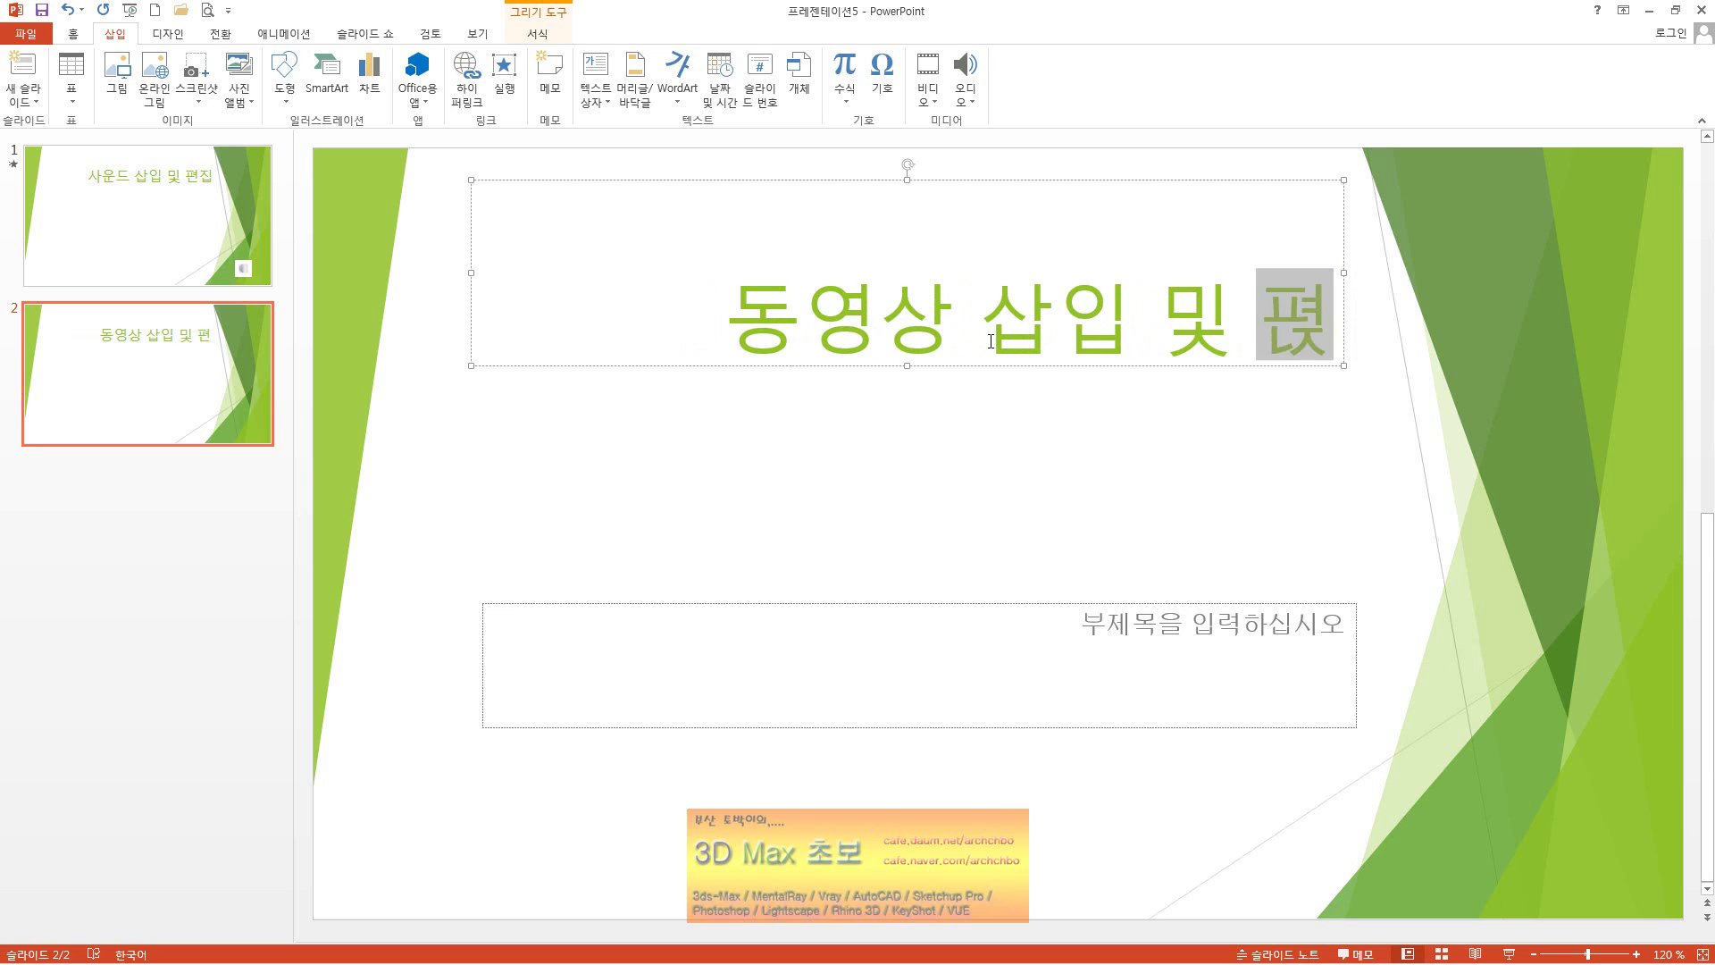
type("집")
left_click(962, 607)
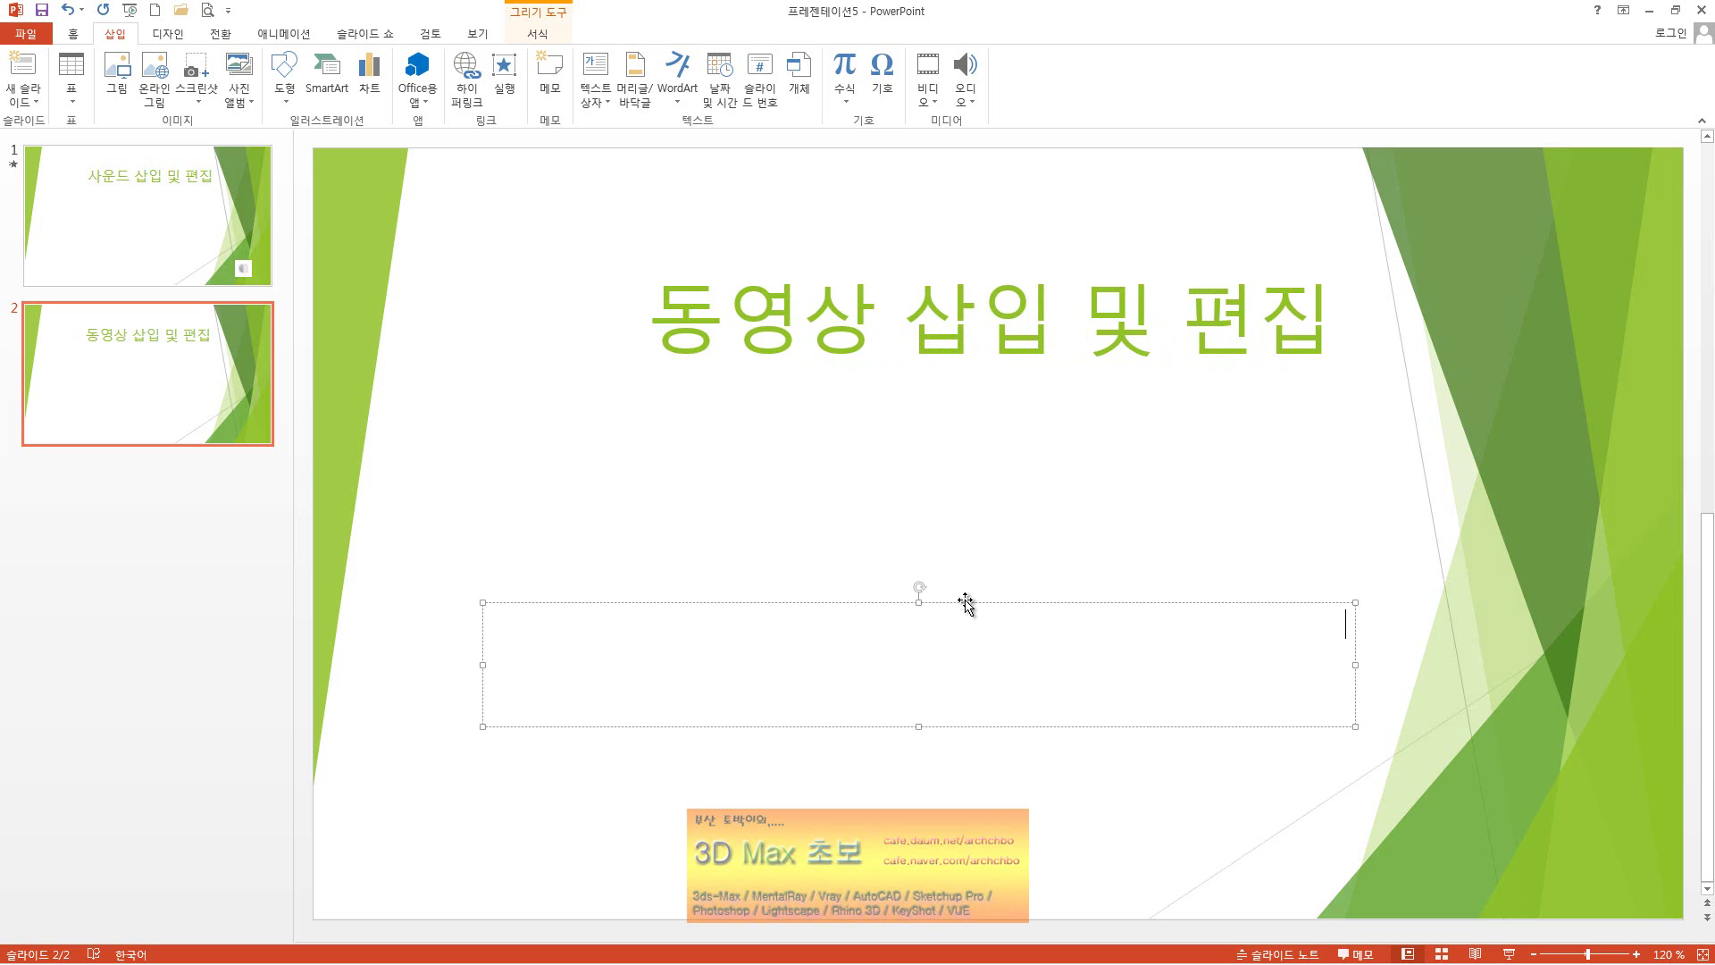
key("Escape")
key("Escape")
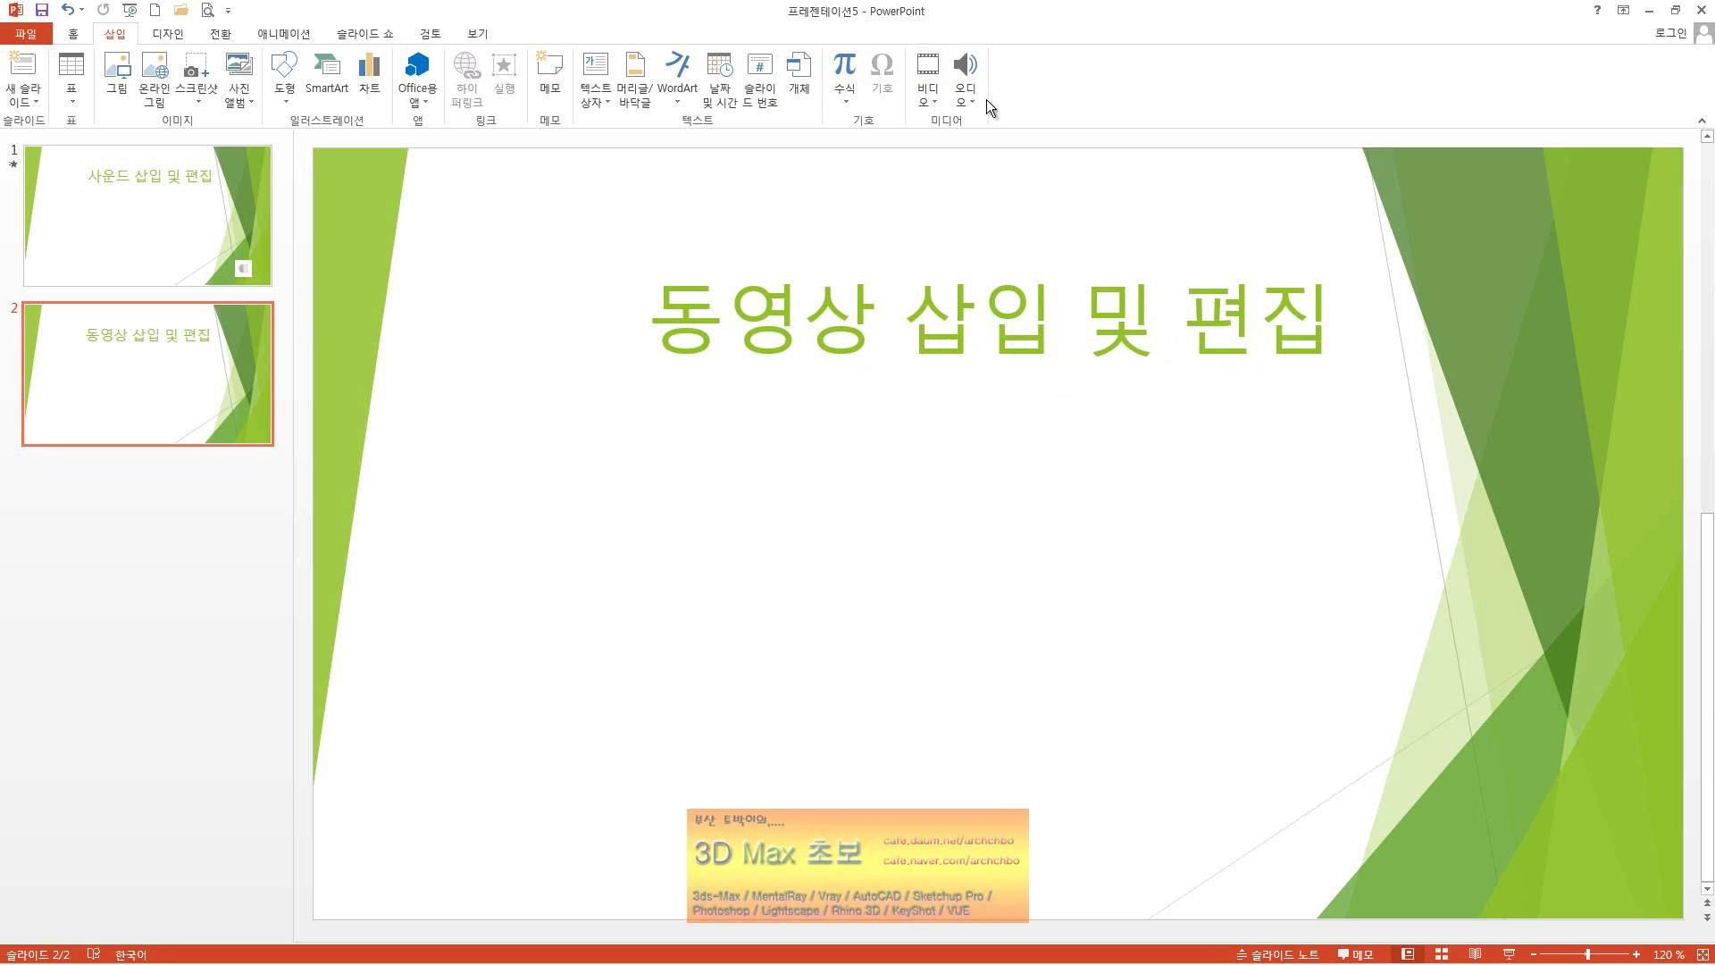
left_click(936, 105)
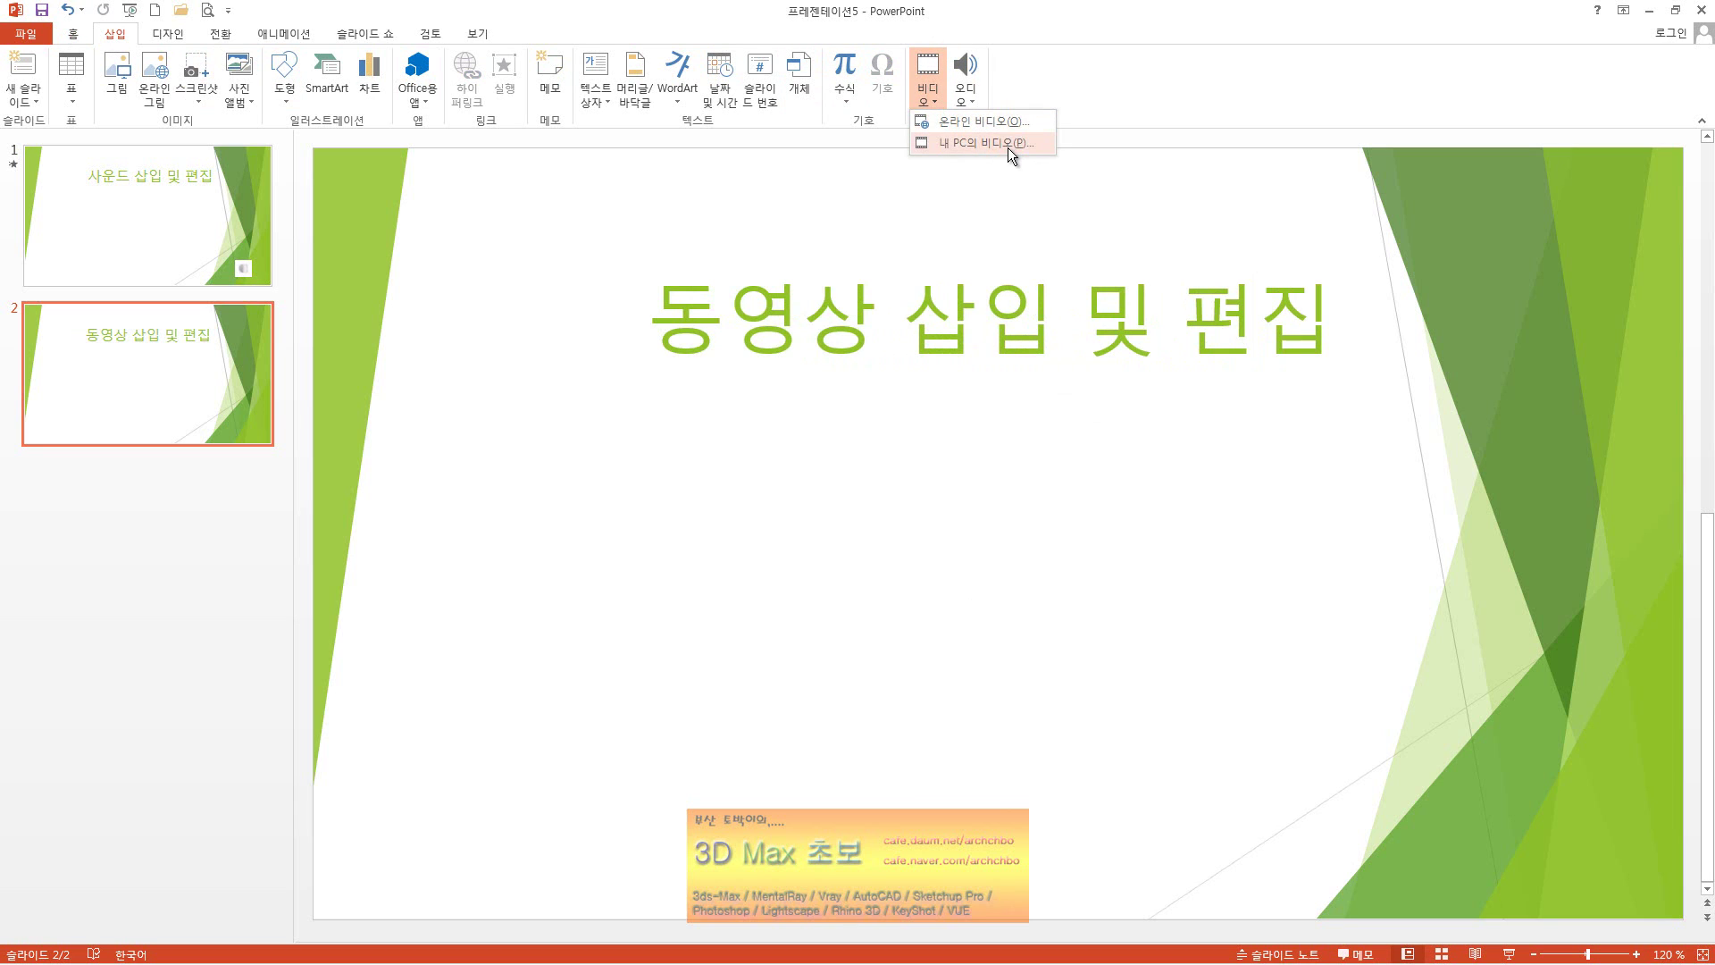
left_click(1006, 146)
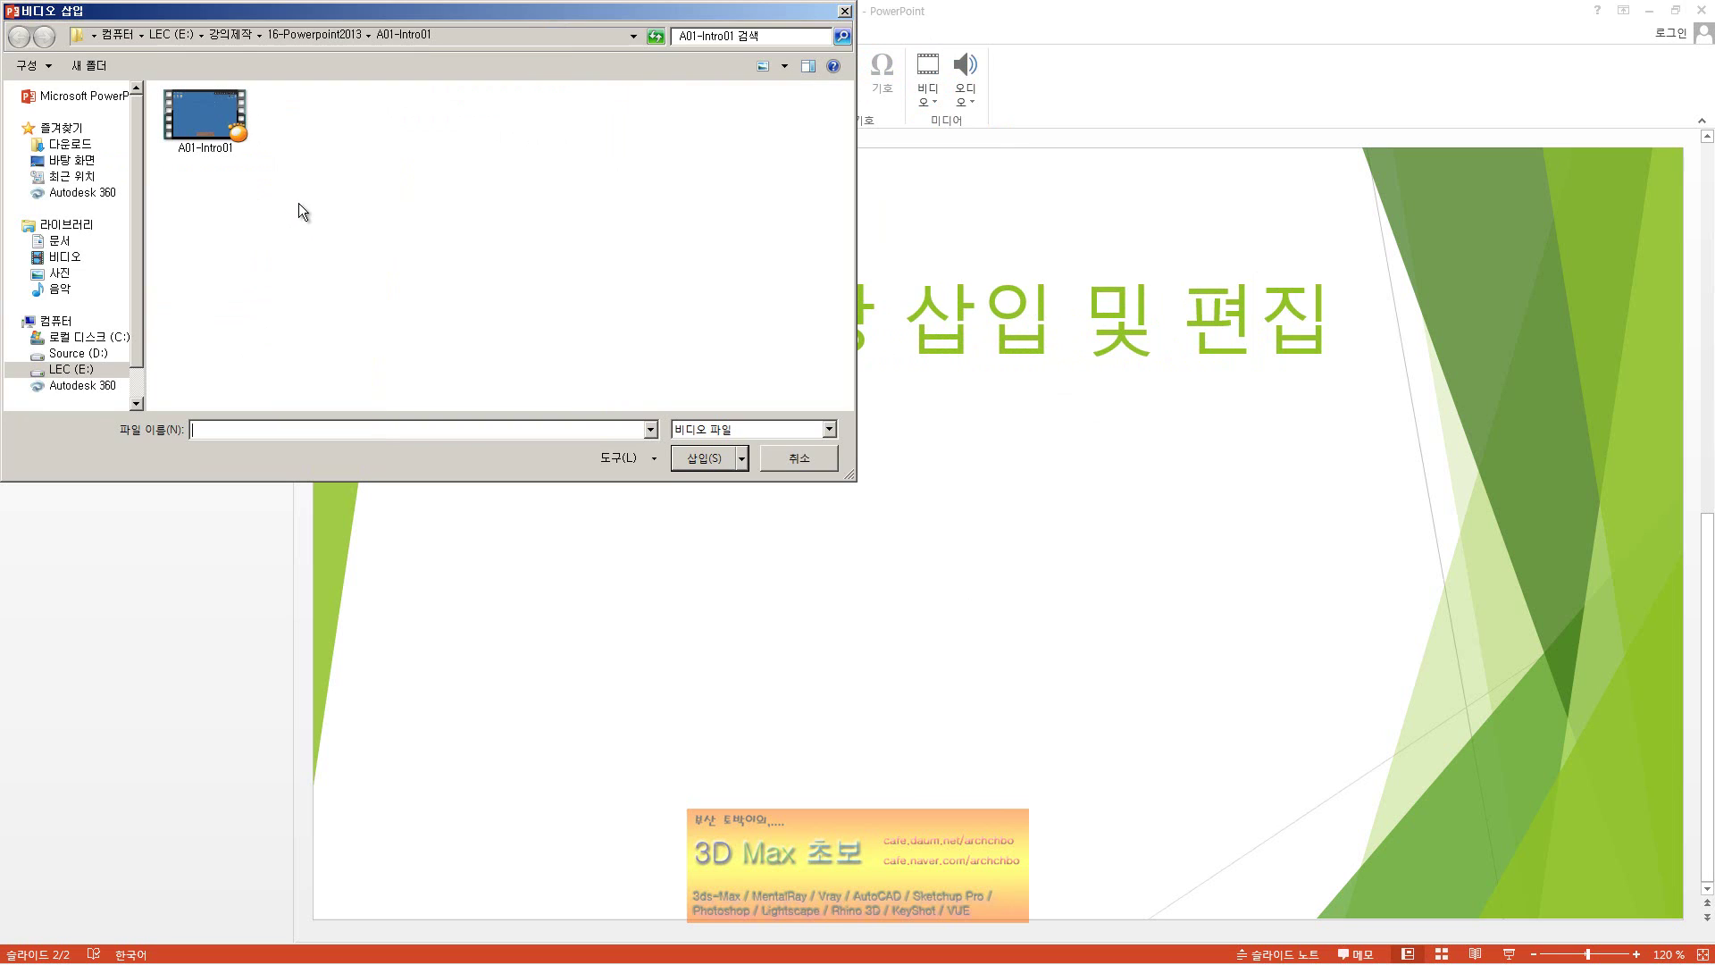
Pick the A01-Intro01 file in the Insert Video dialog and insert it onto slide 2.
left_click(229, 138)
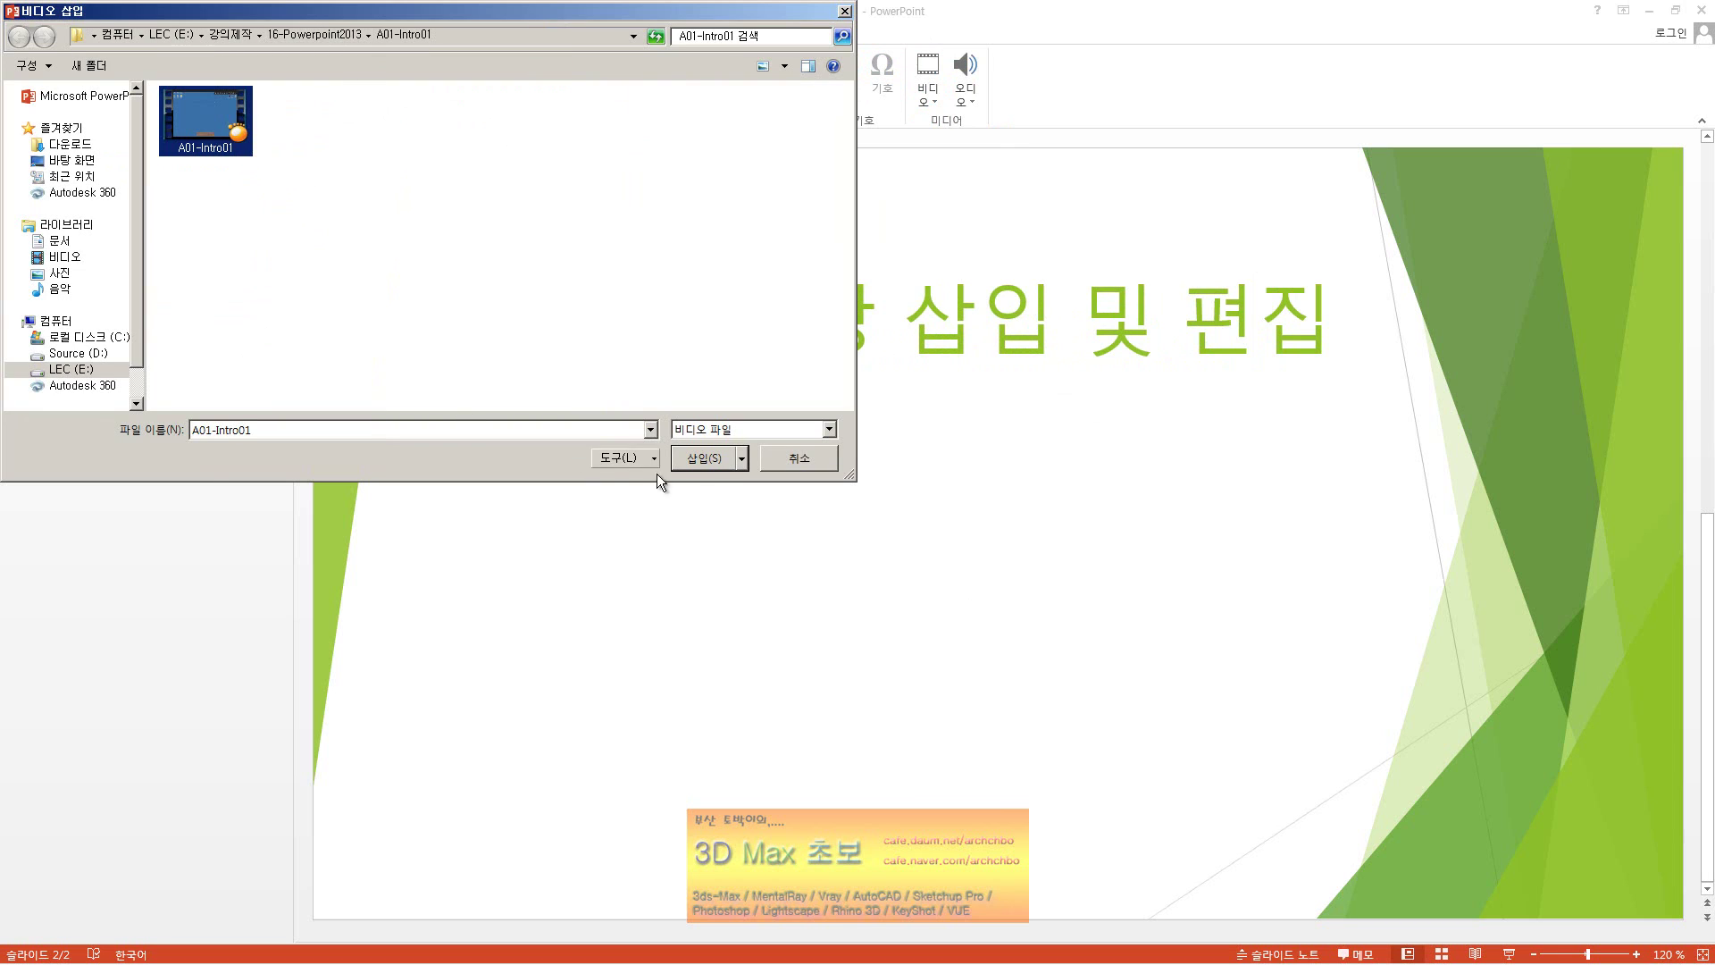
left_click(722, 465)
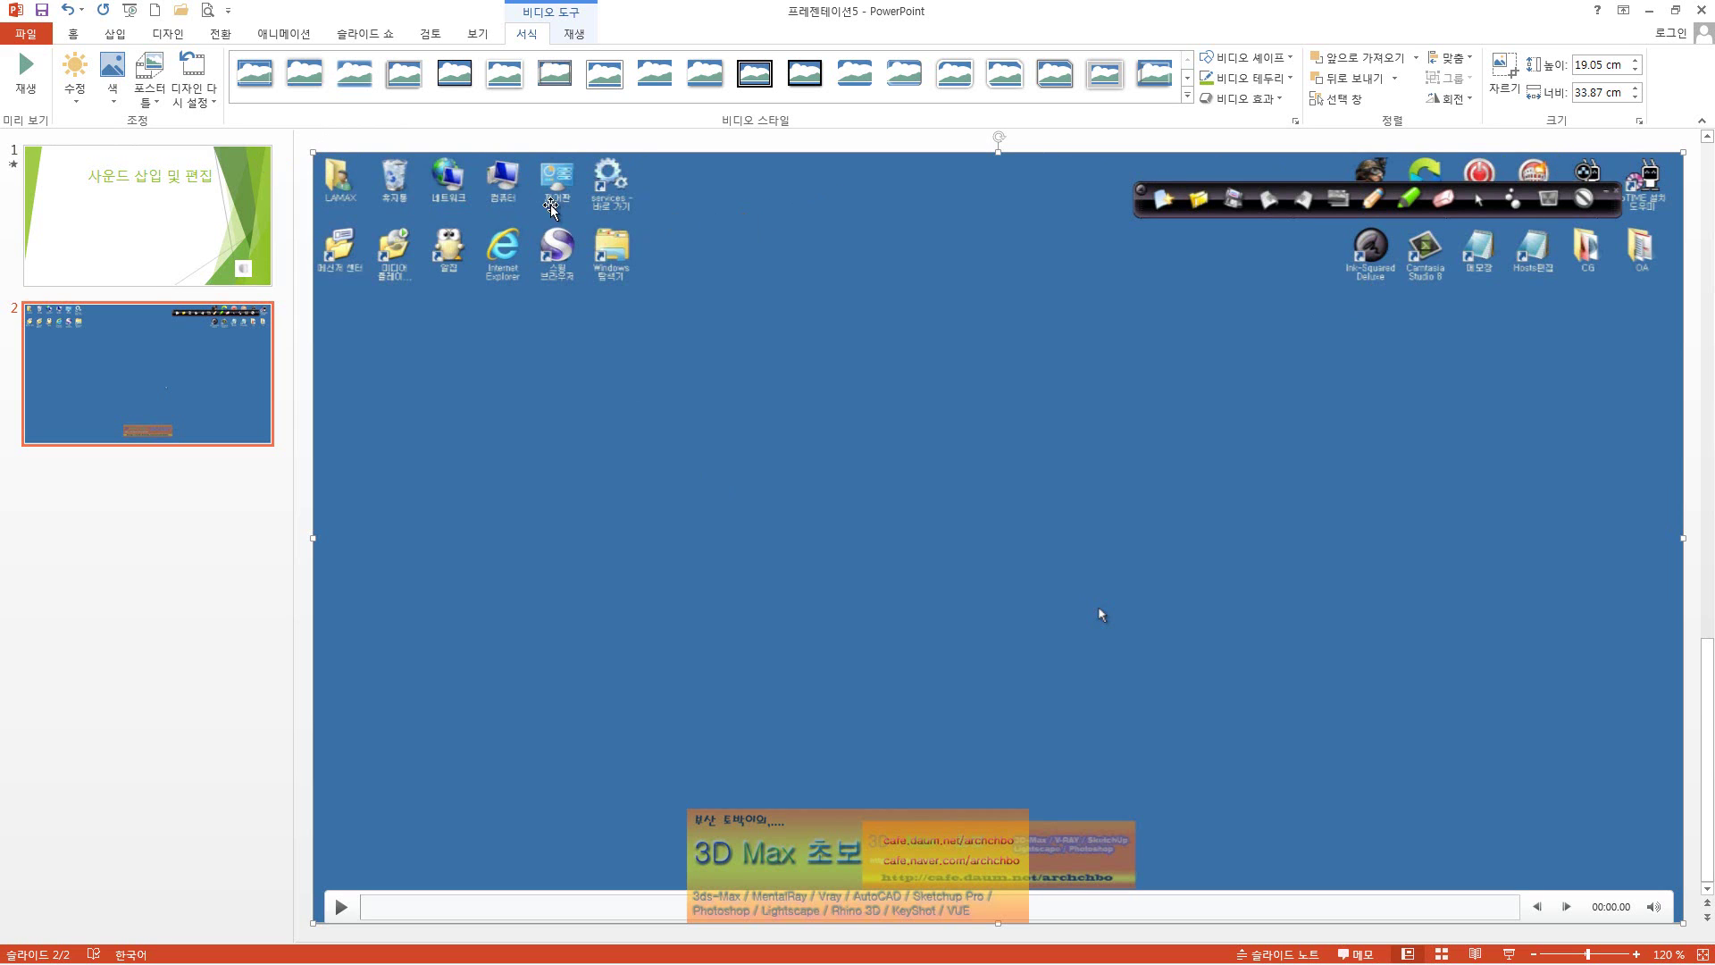
Shorten the title box, then move, widen and stretch the video up to fill the area below the title.
key("alt")
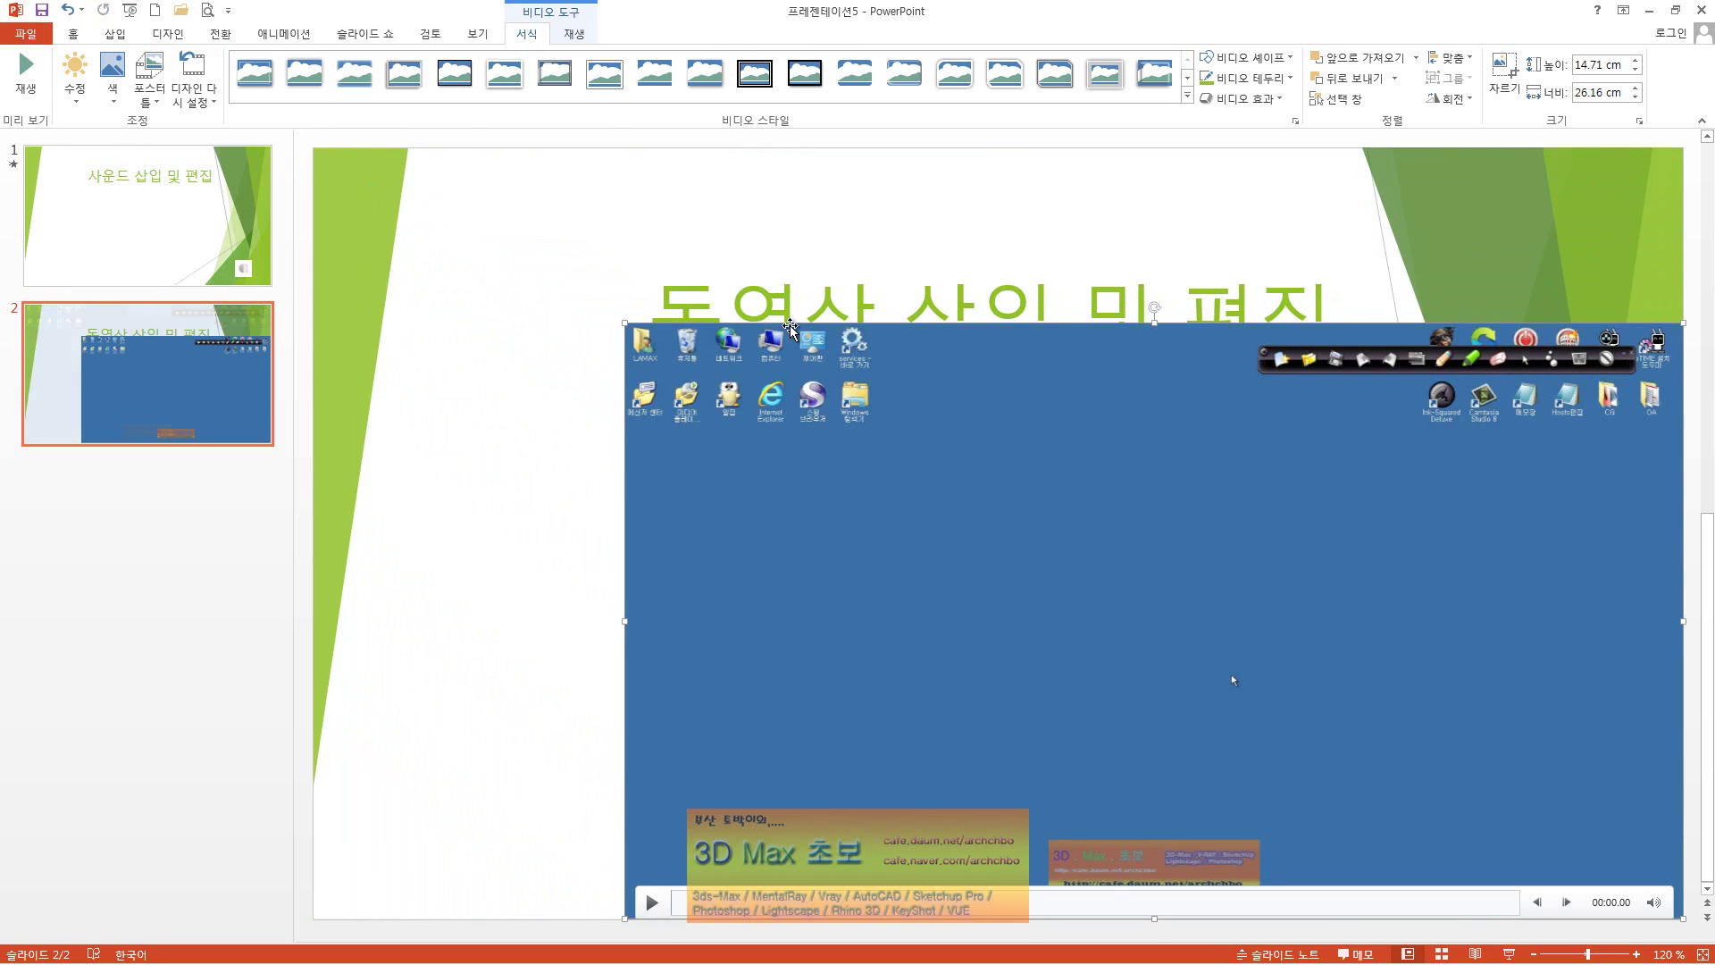
left_click(804, 288)
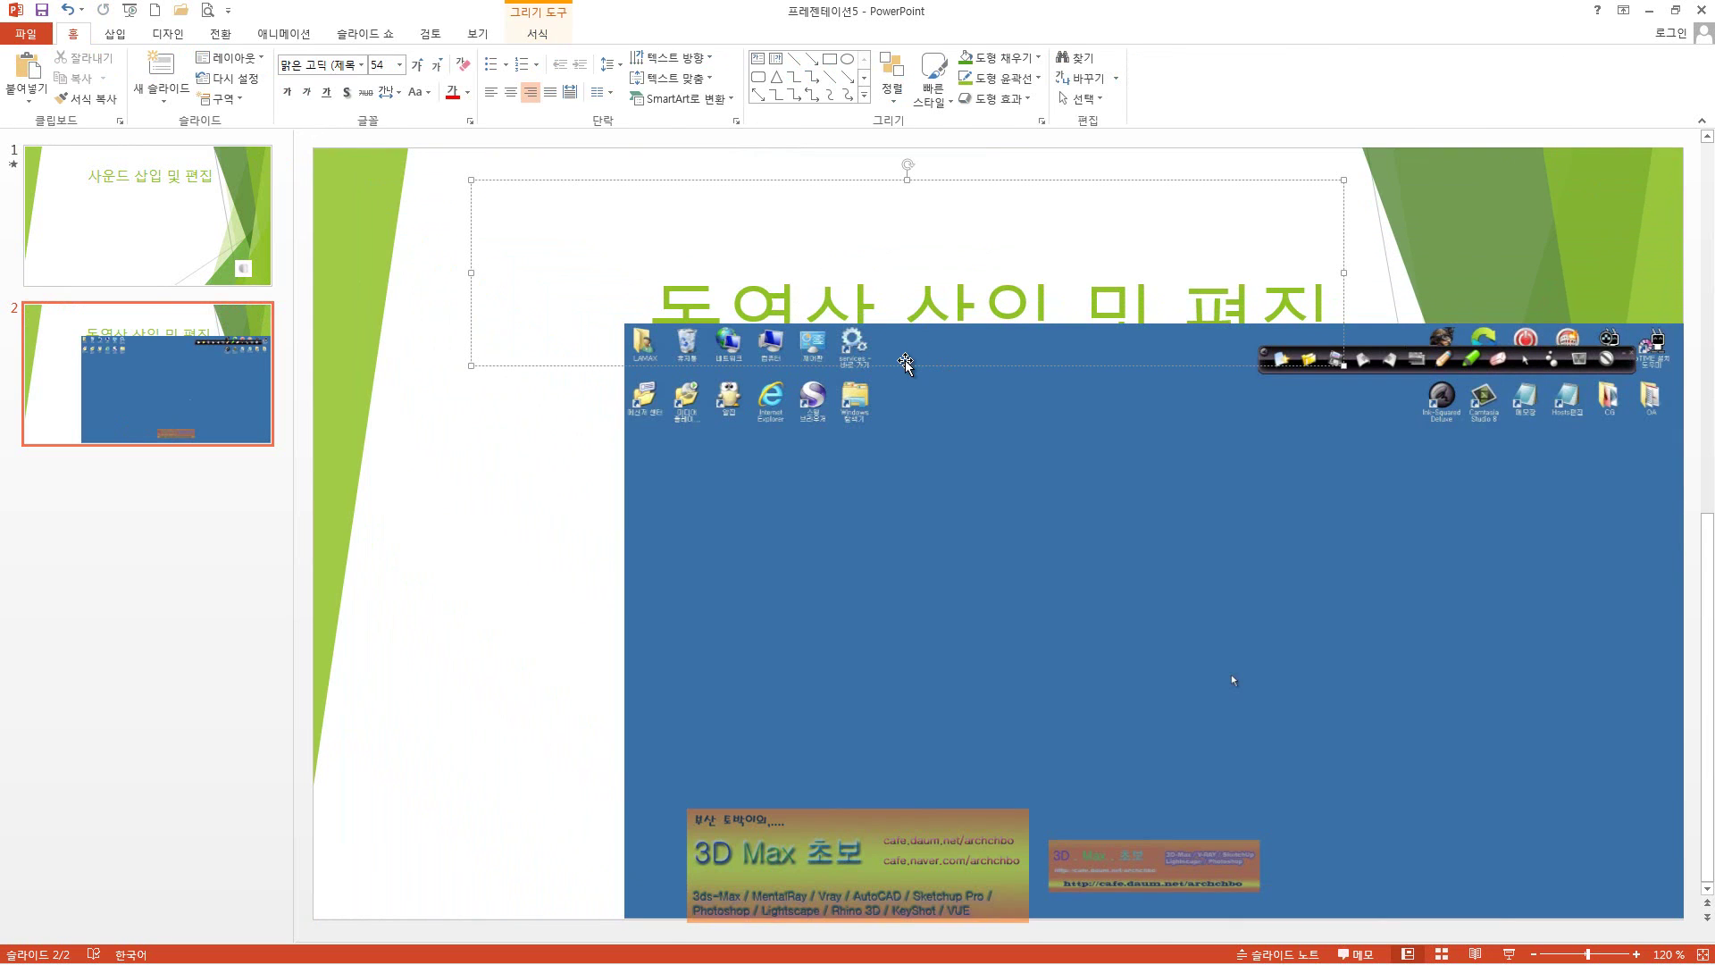
left_click_drag(907, 365, 909, 274)
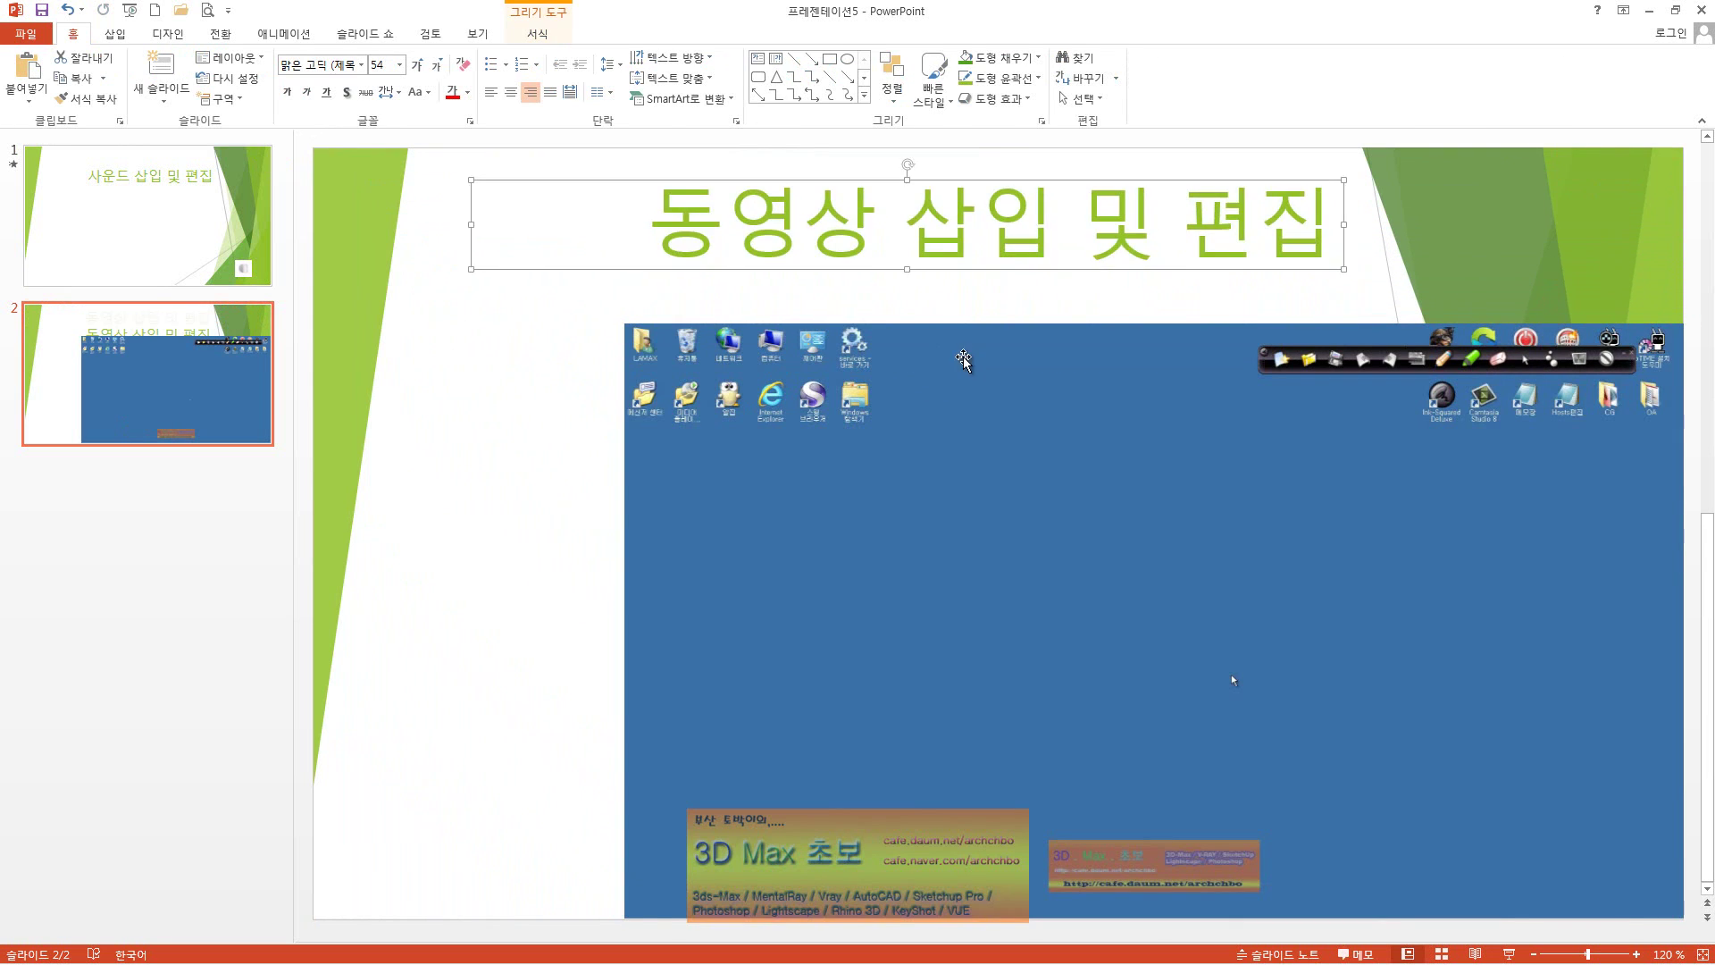
left_click_drag(975, 343, 829, 331)
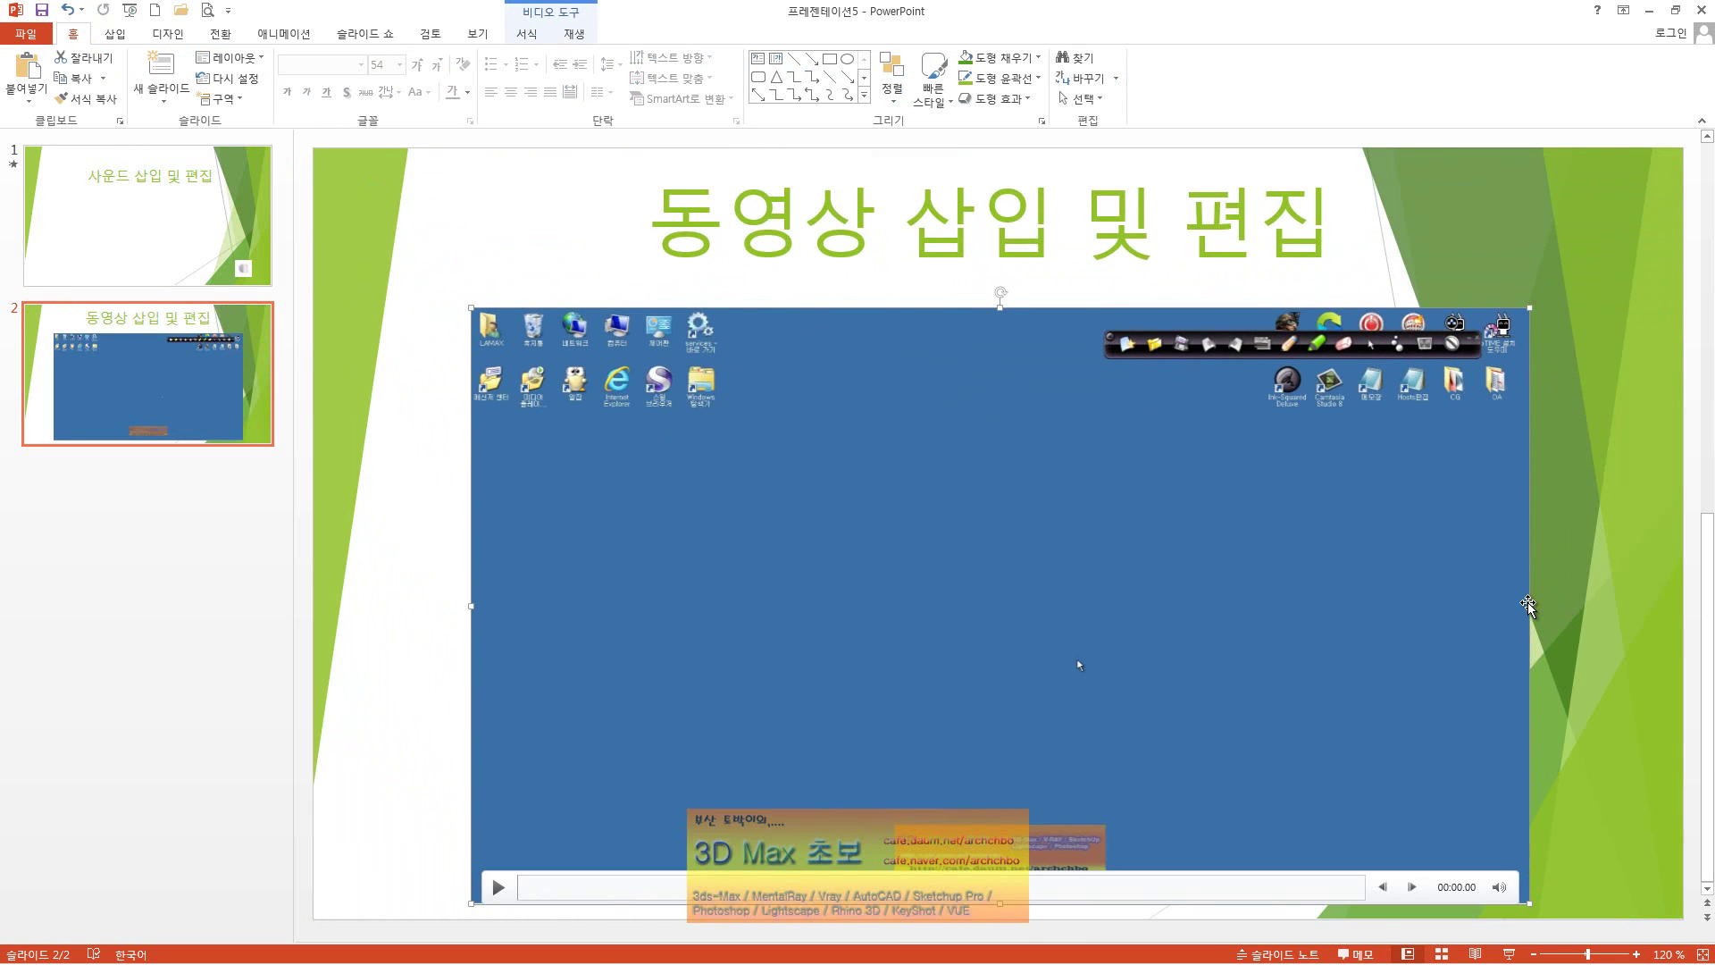
left_click_drag(1529, 605, 1612, 605)
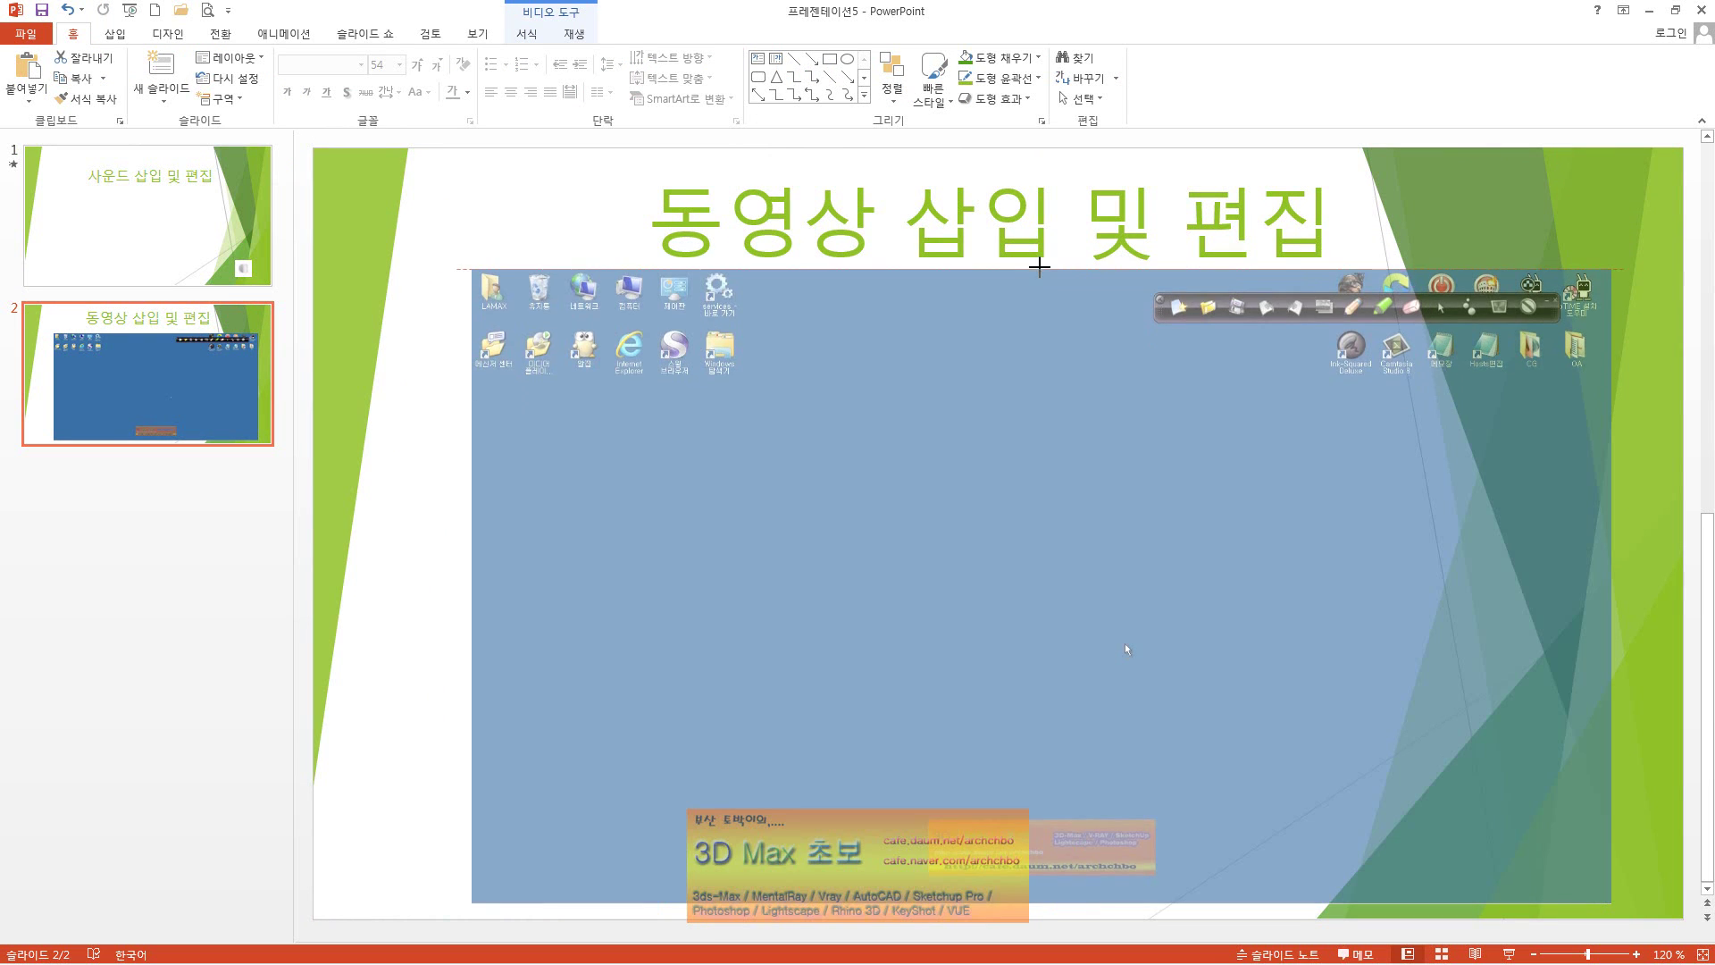
left_click_drag(1038, 307, 1036, 268)
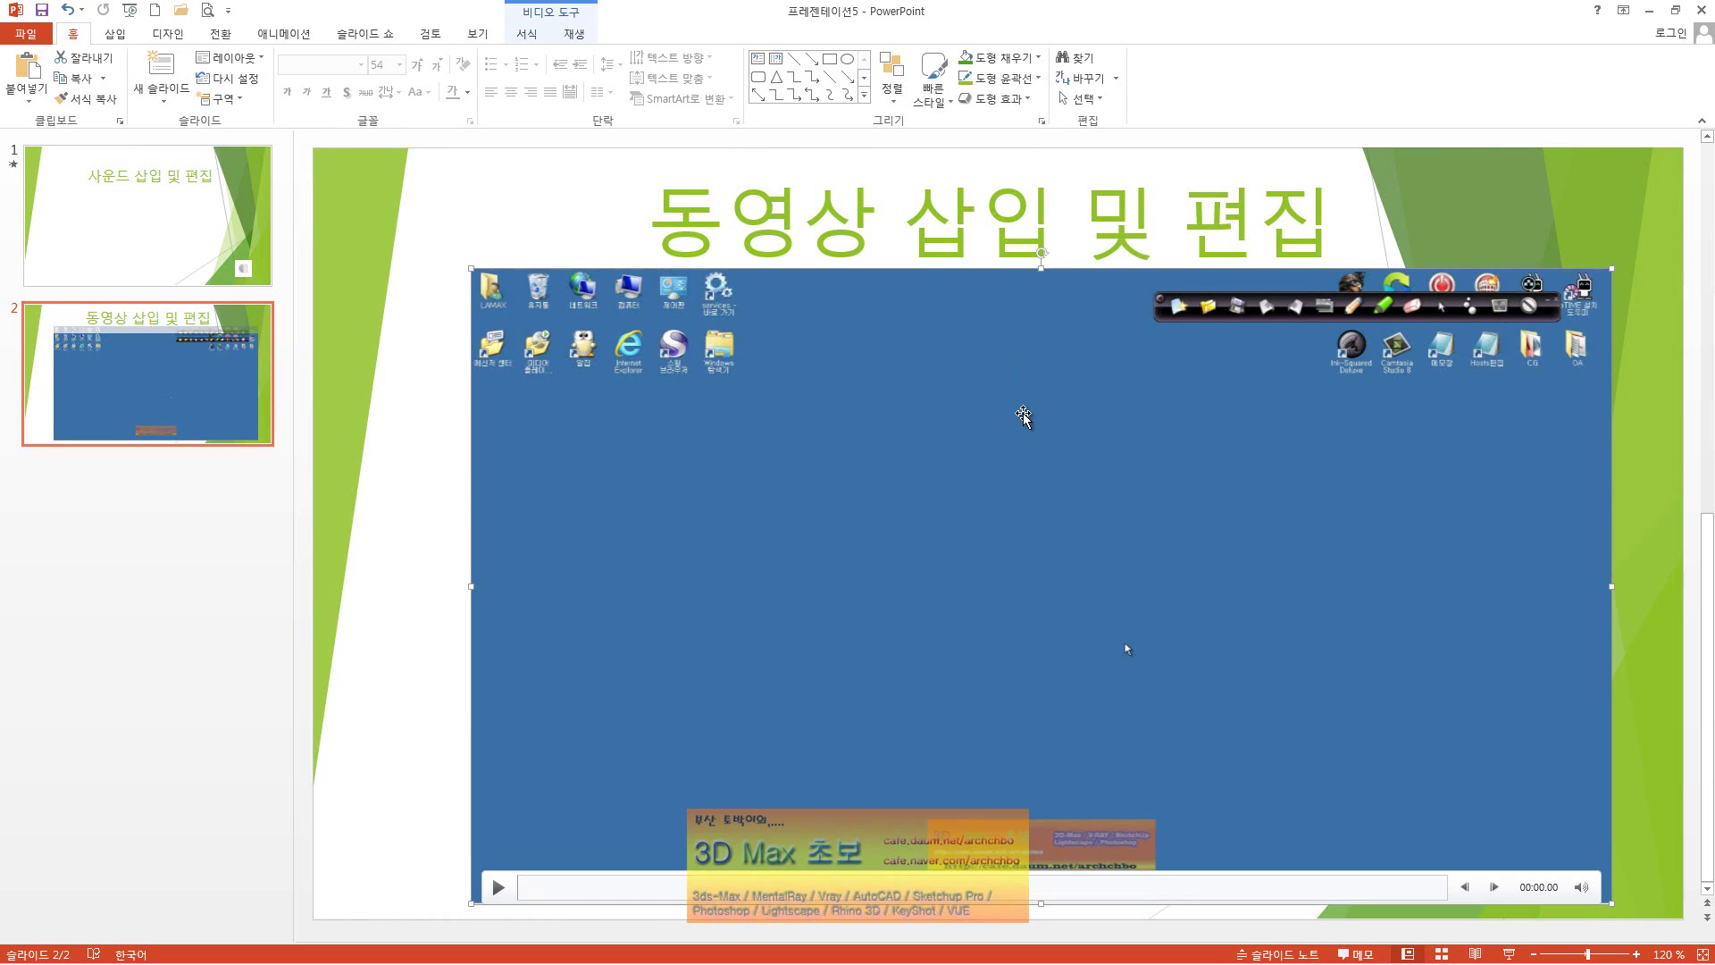
left_click(974, 261)
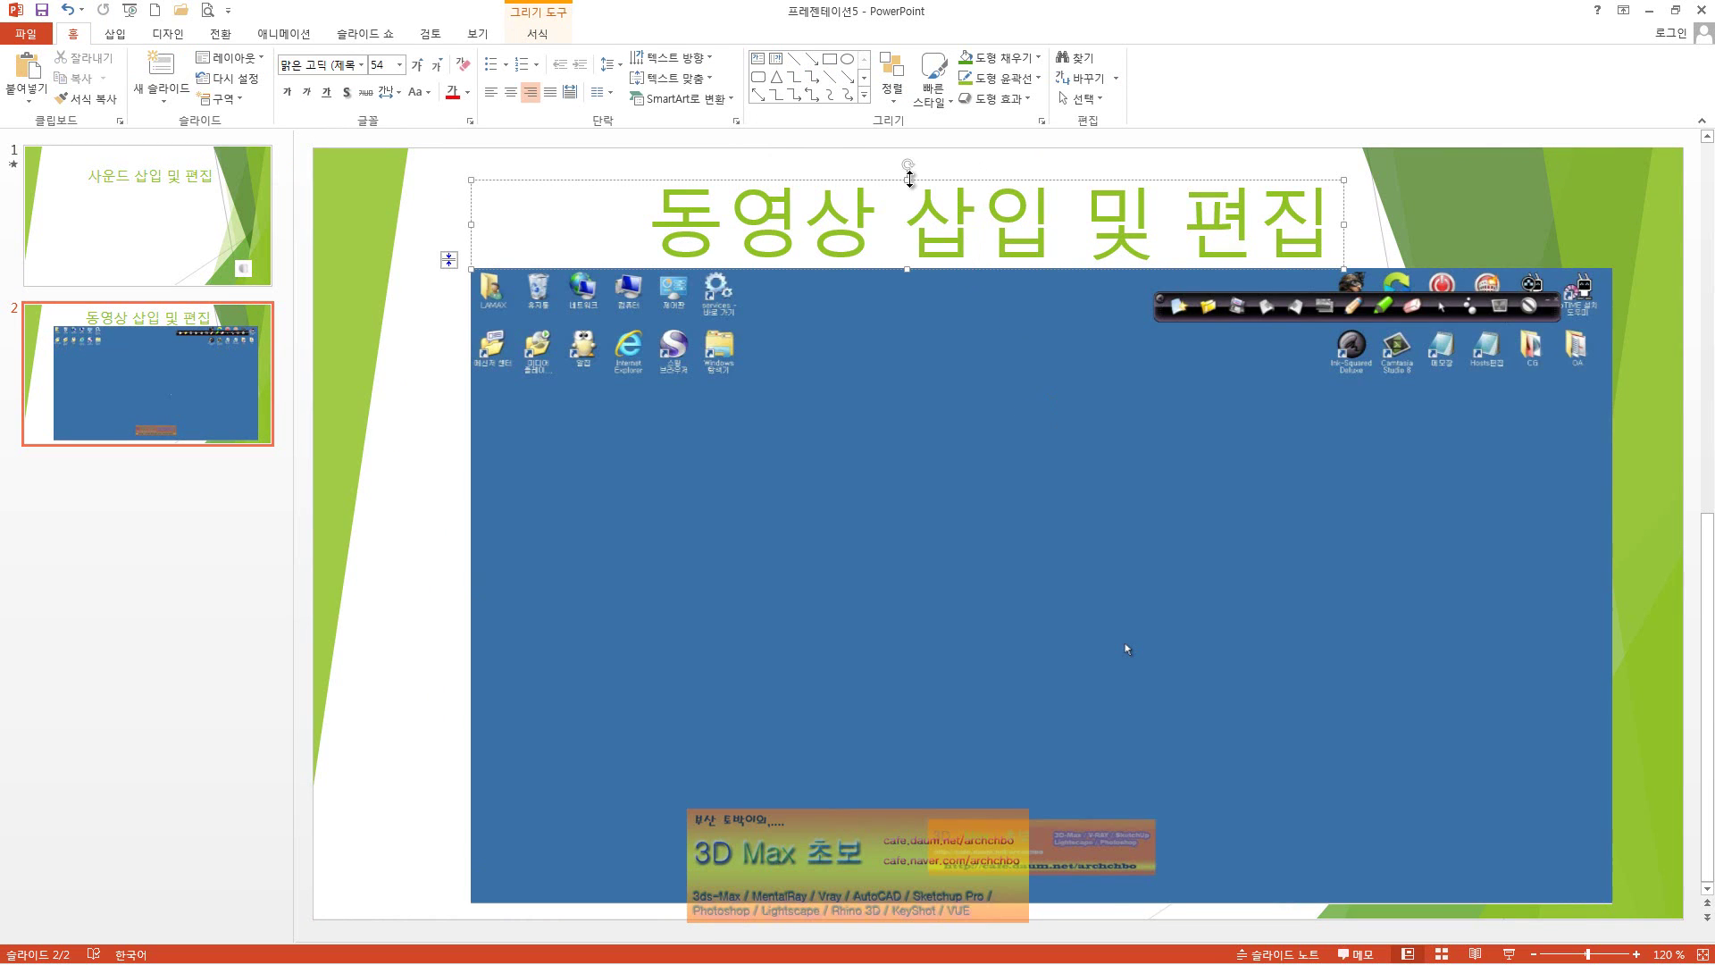
mouse_move(907, 179)
left_mouse_down()
mouse_move(906, 205)
mouse_move(934, 175)
left_mouse_up()
left_click(950, 331)
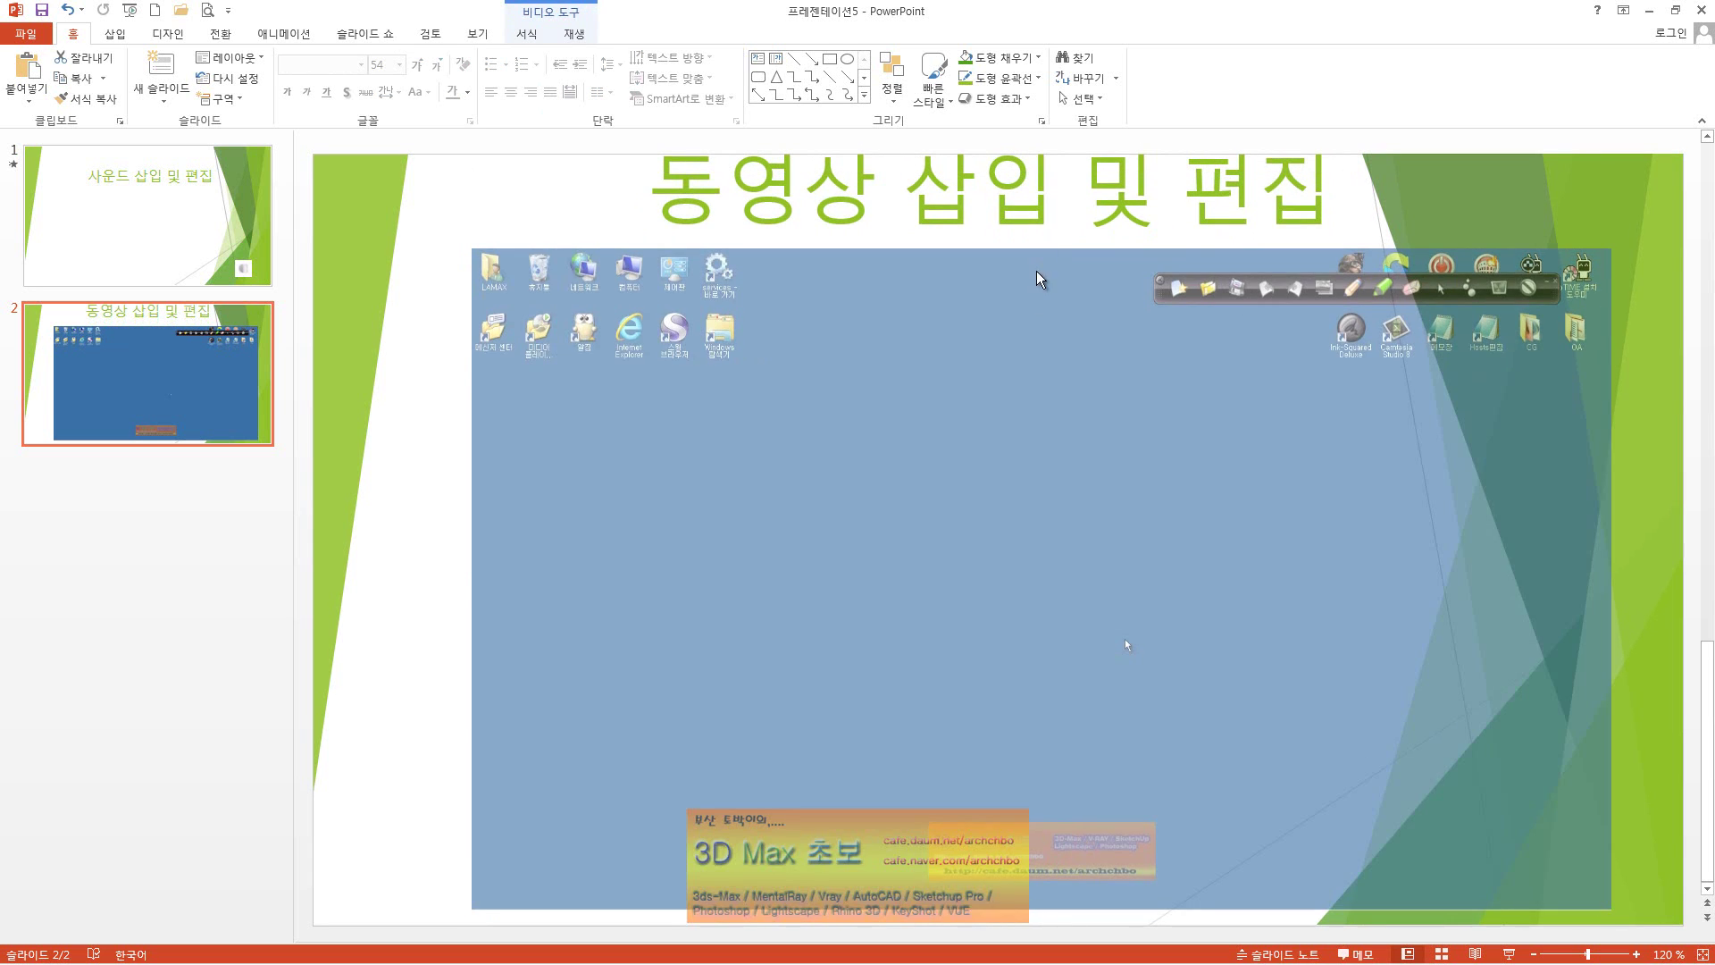
left_click_drag(1039, 265, 1038, 236)
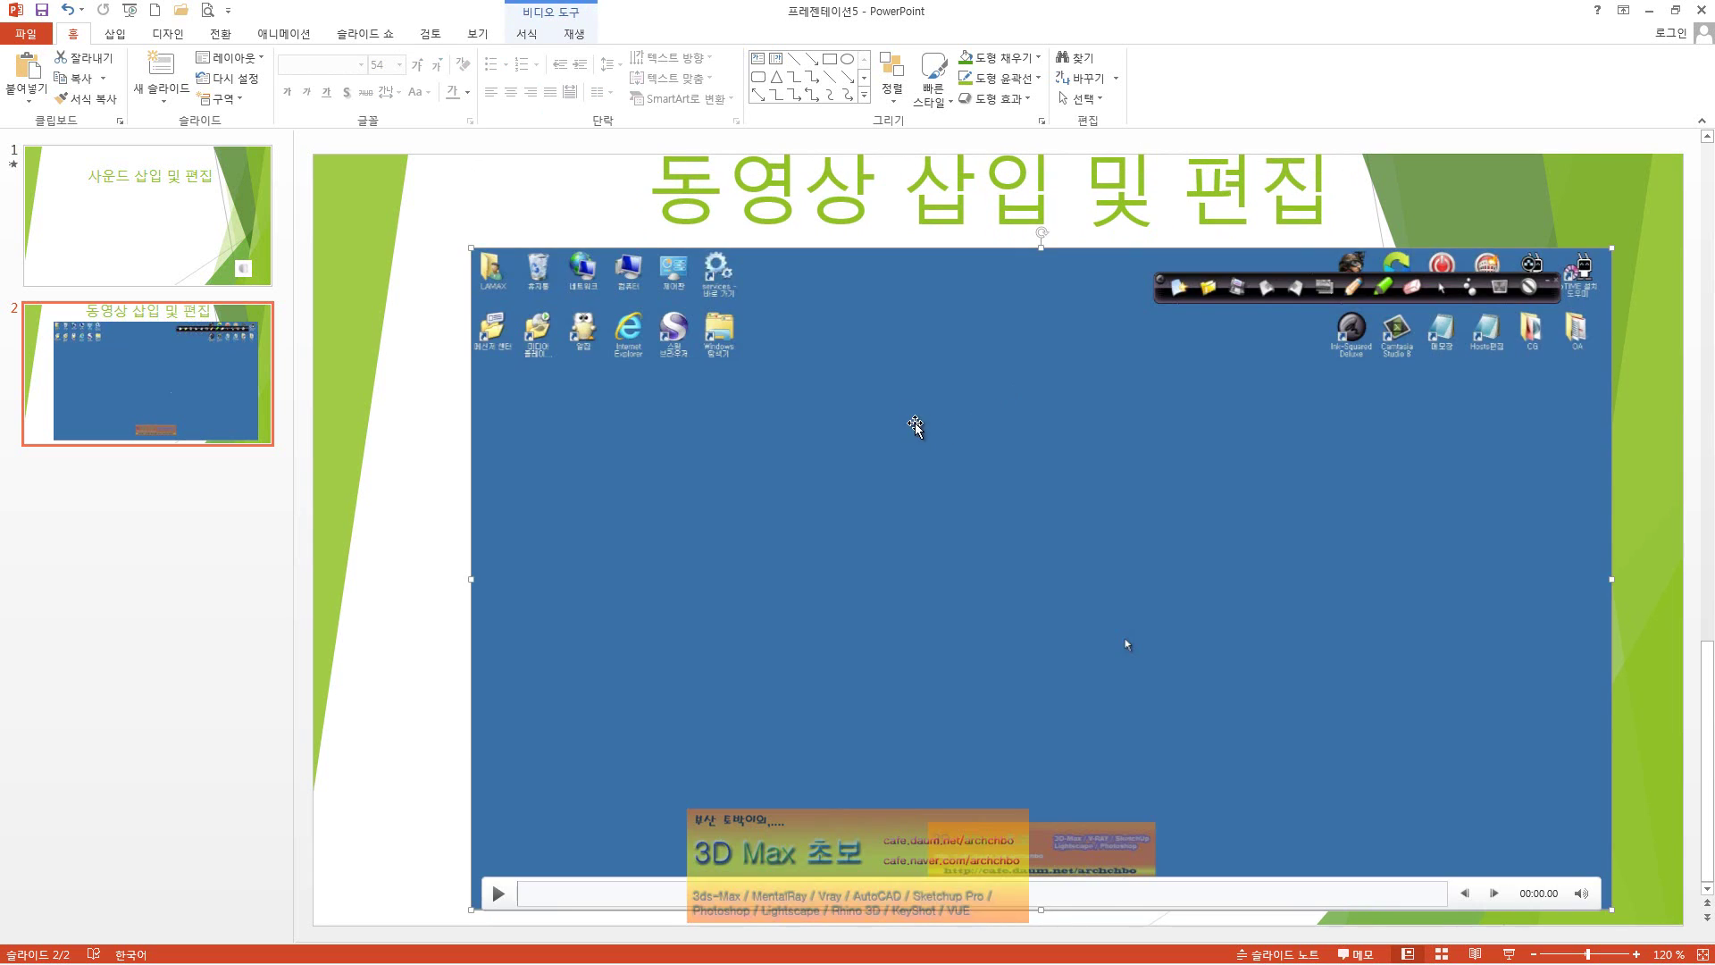
Play the video preview and pause it at 00:10.86.
left_click(499, 893)
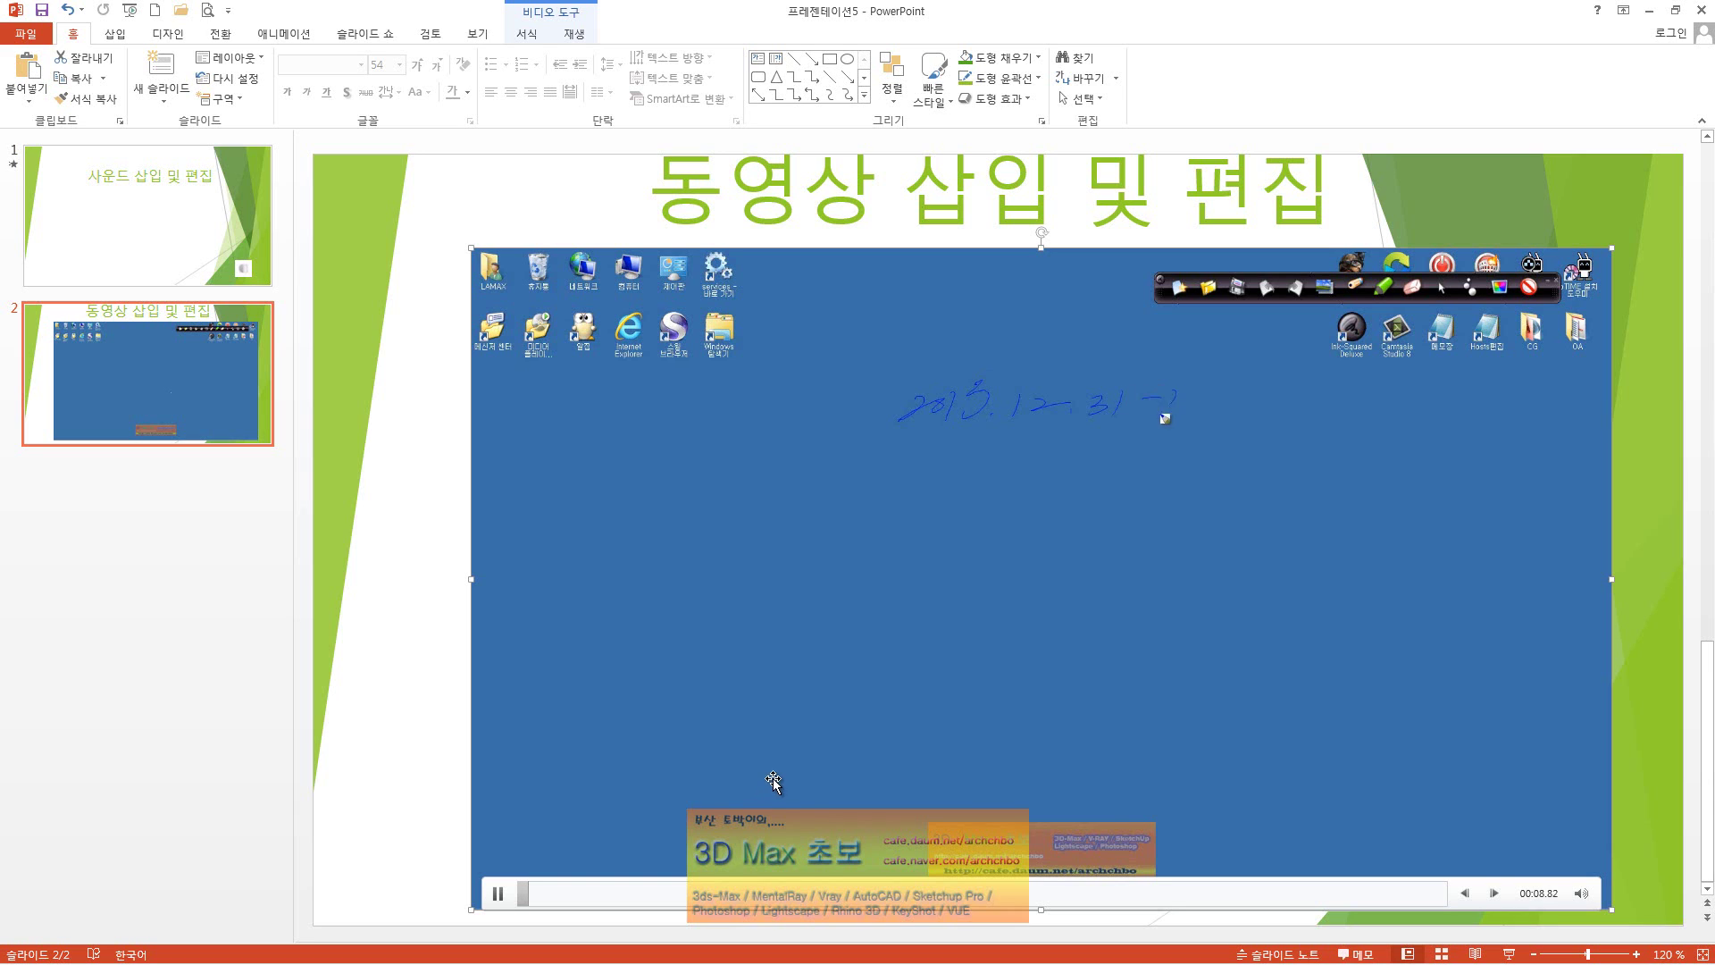
left_click(497, 893)
Apply the beveled white-frame video style with clipped corners to the video.
left_click(527, 34)
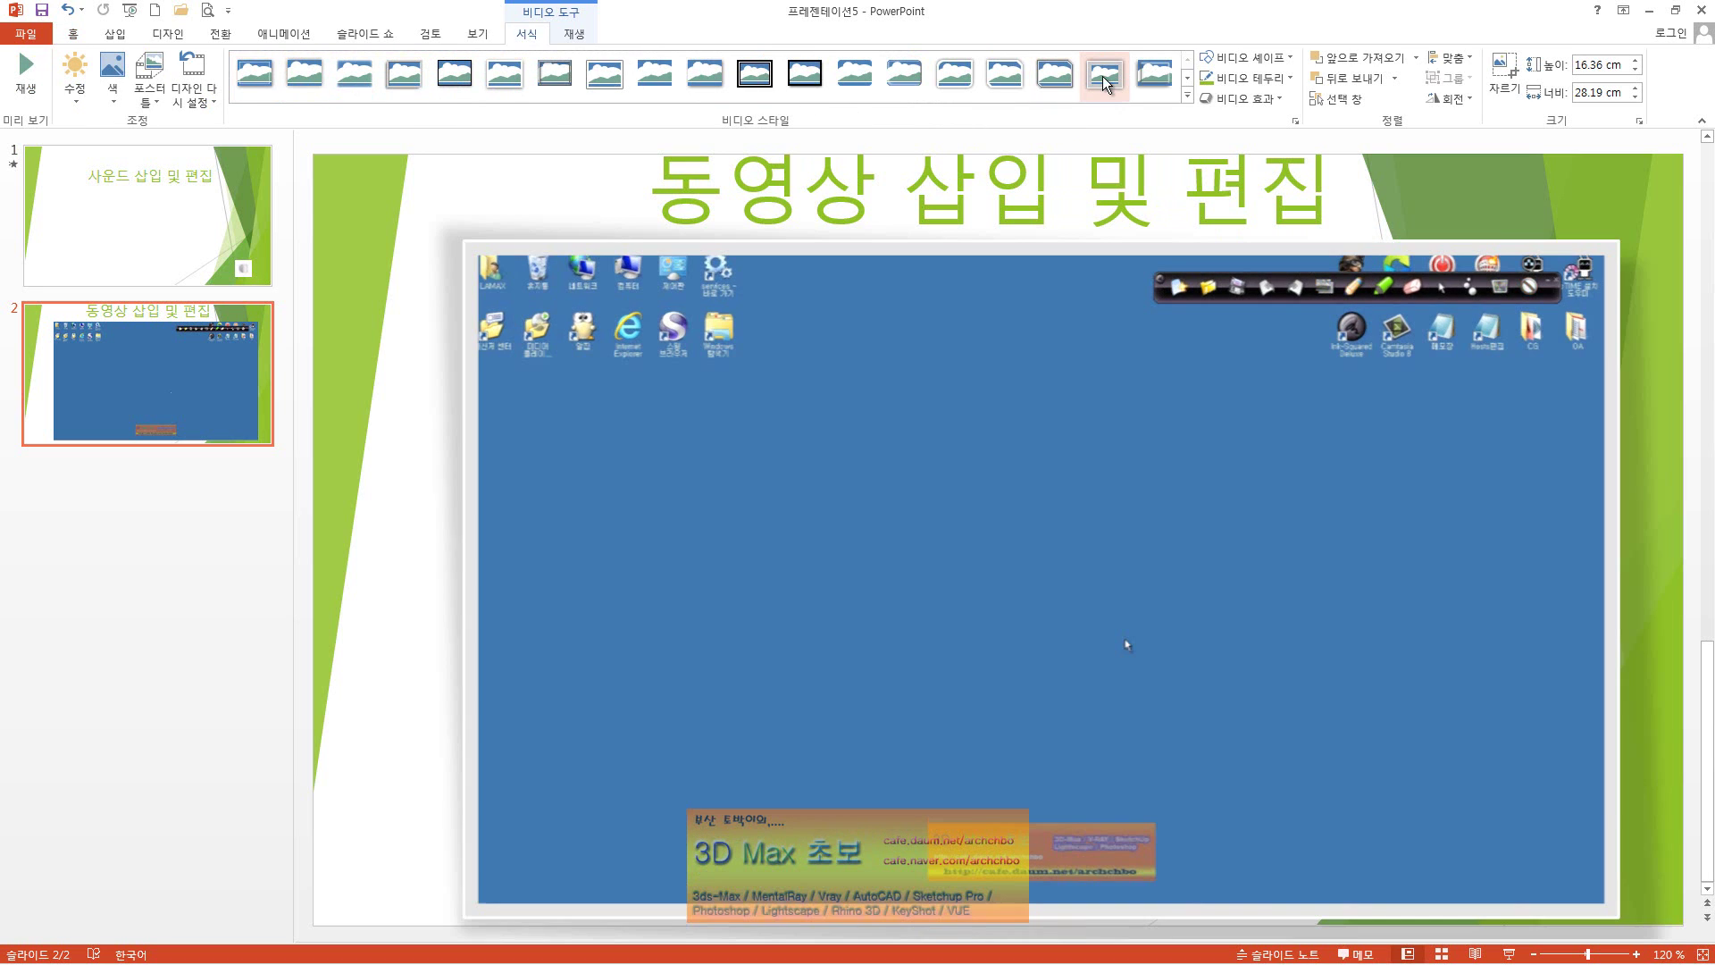
left_click(1019, 84)
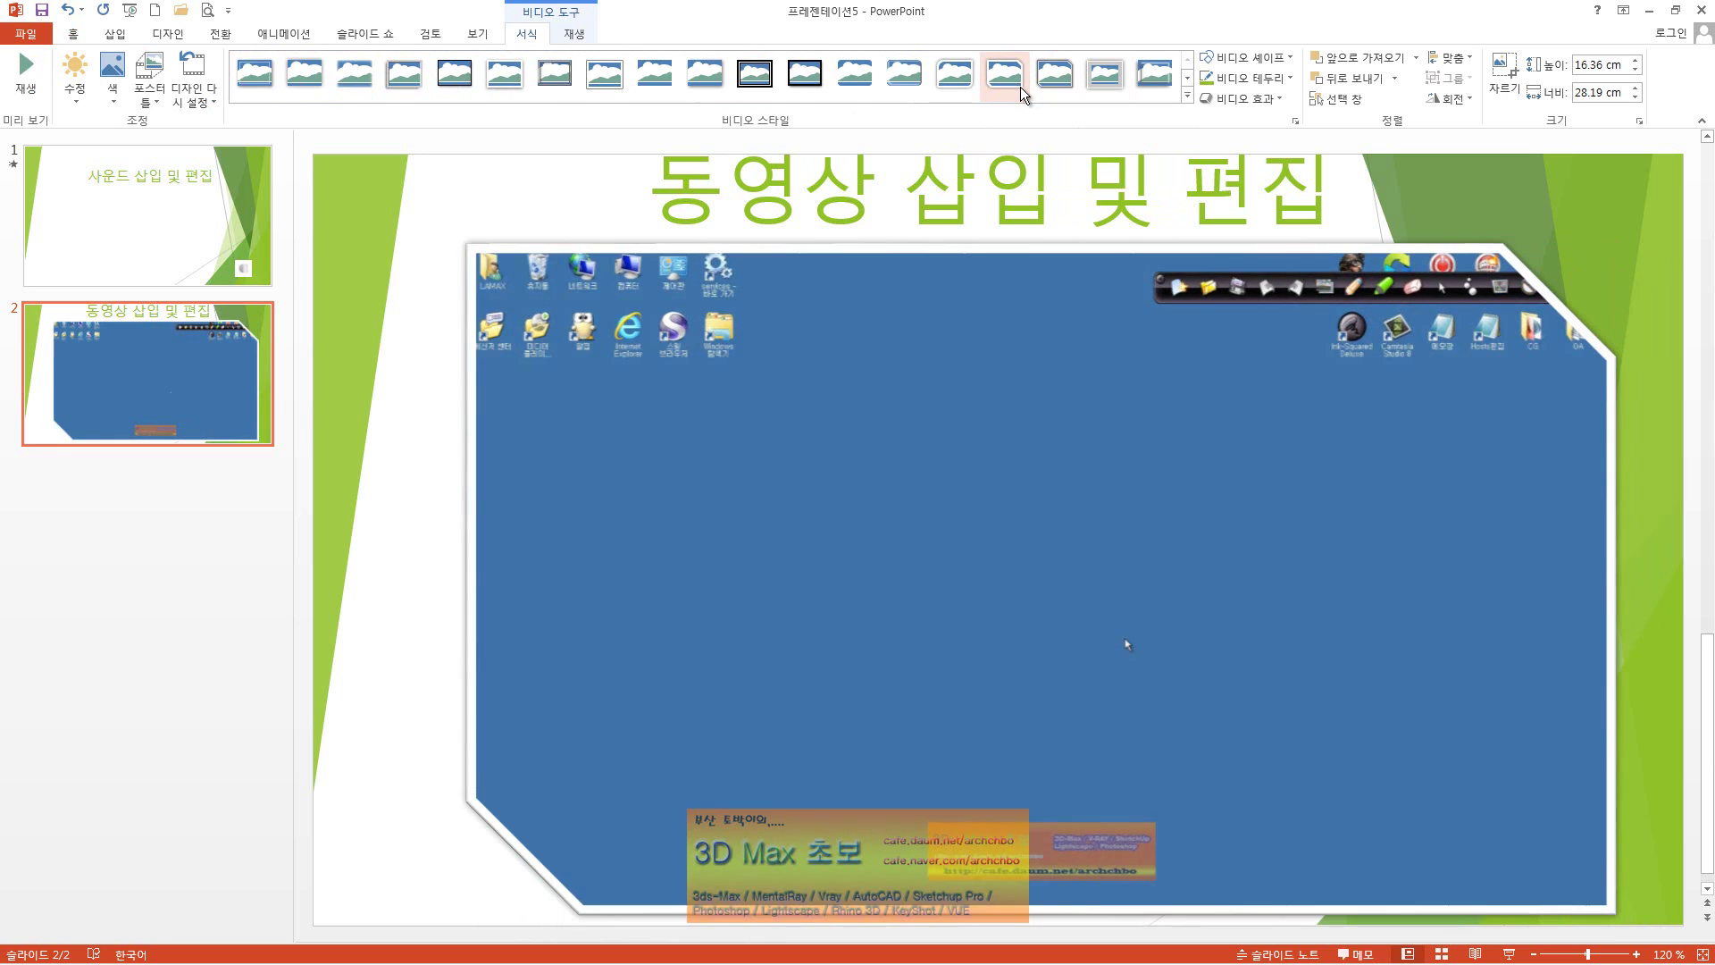
left_click(576, 36)
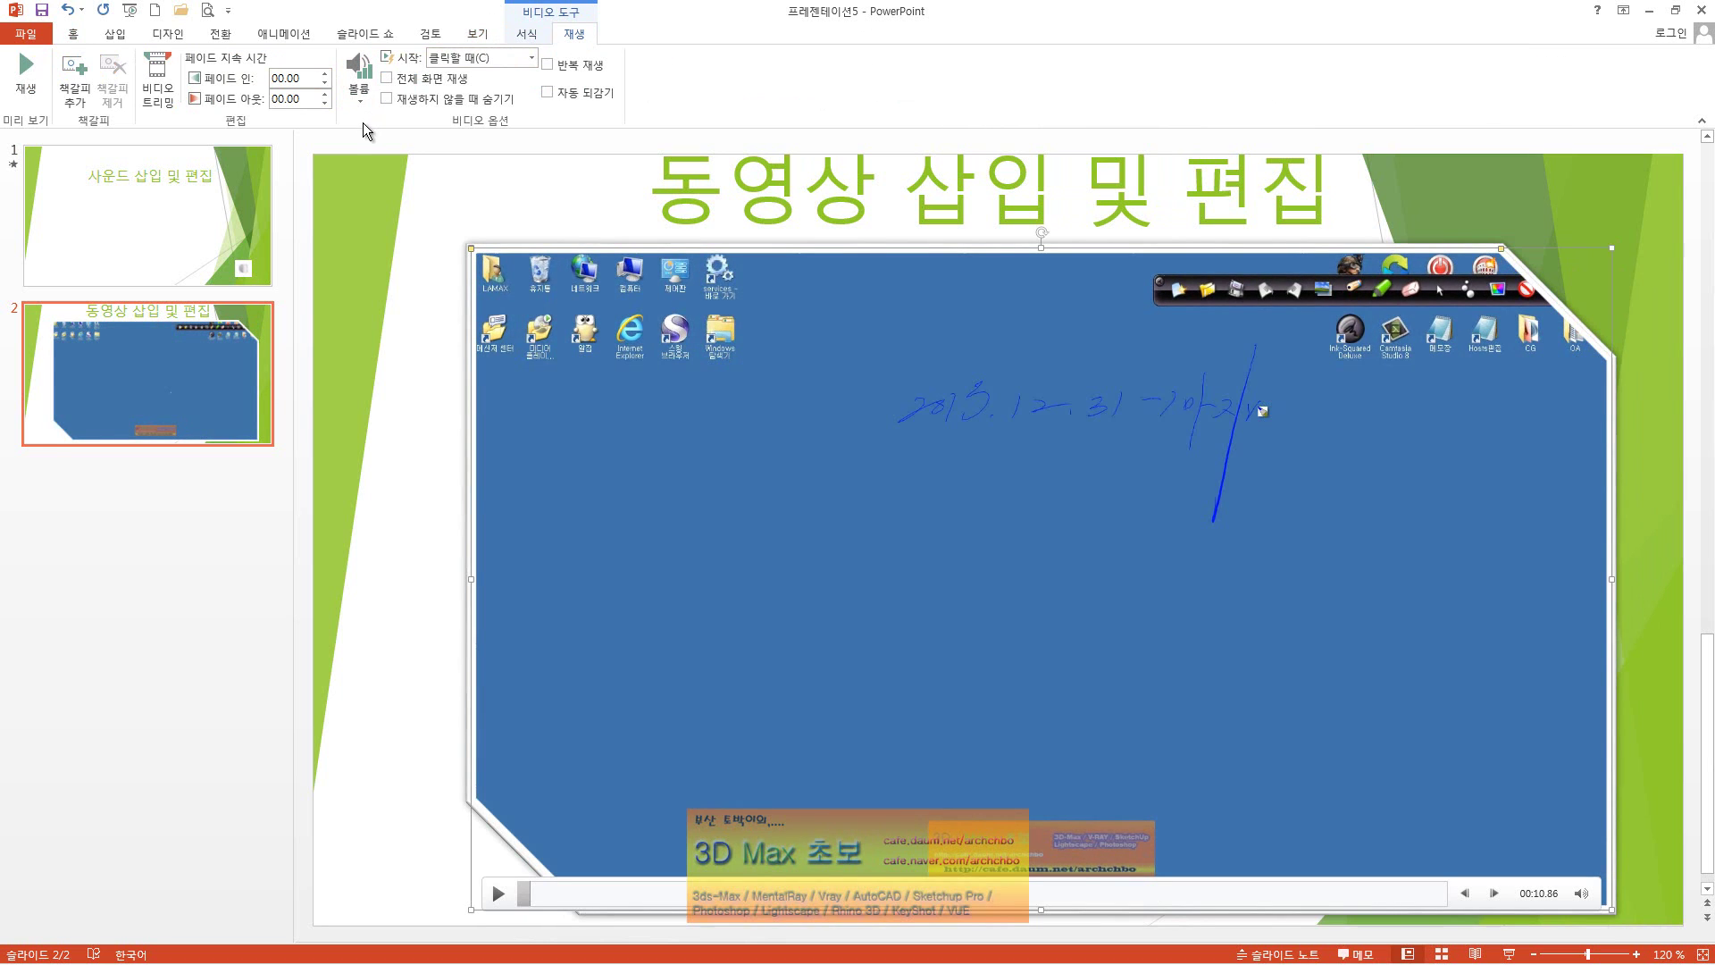
Trim the video to start at 00:10 and end at 01:00, leaving a 00:50 clip.
left_click(25, 73)
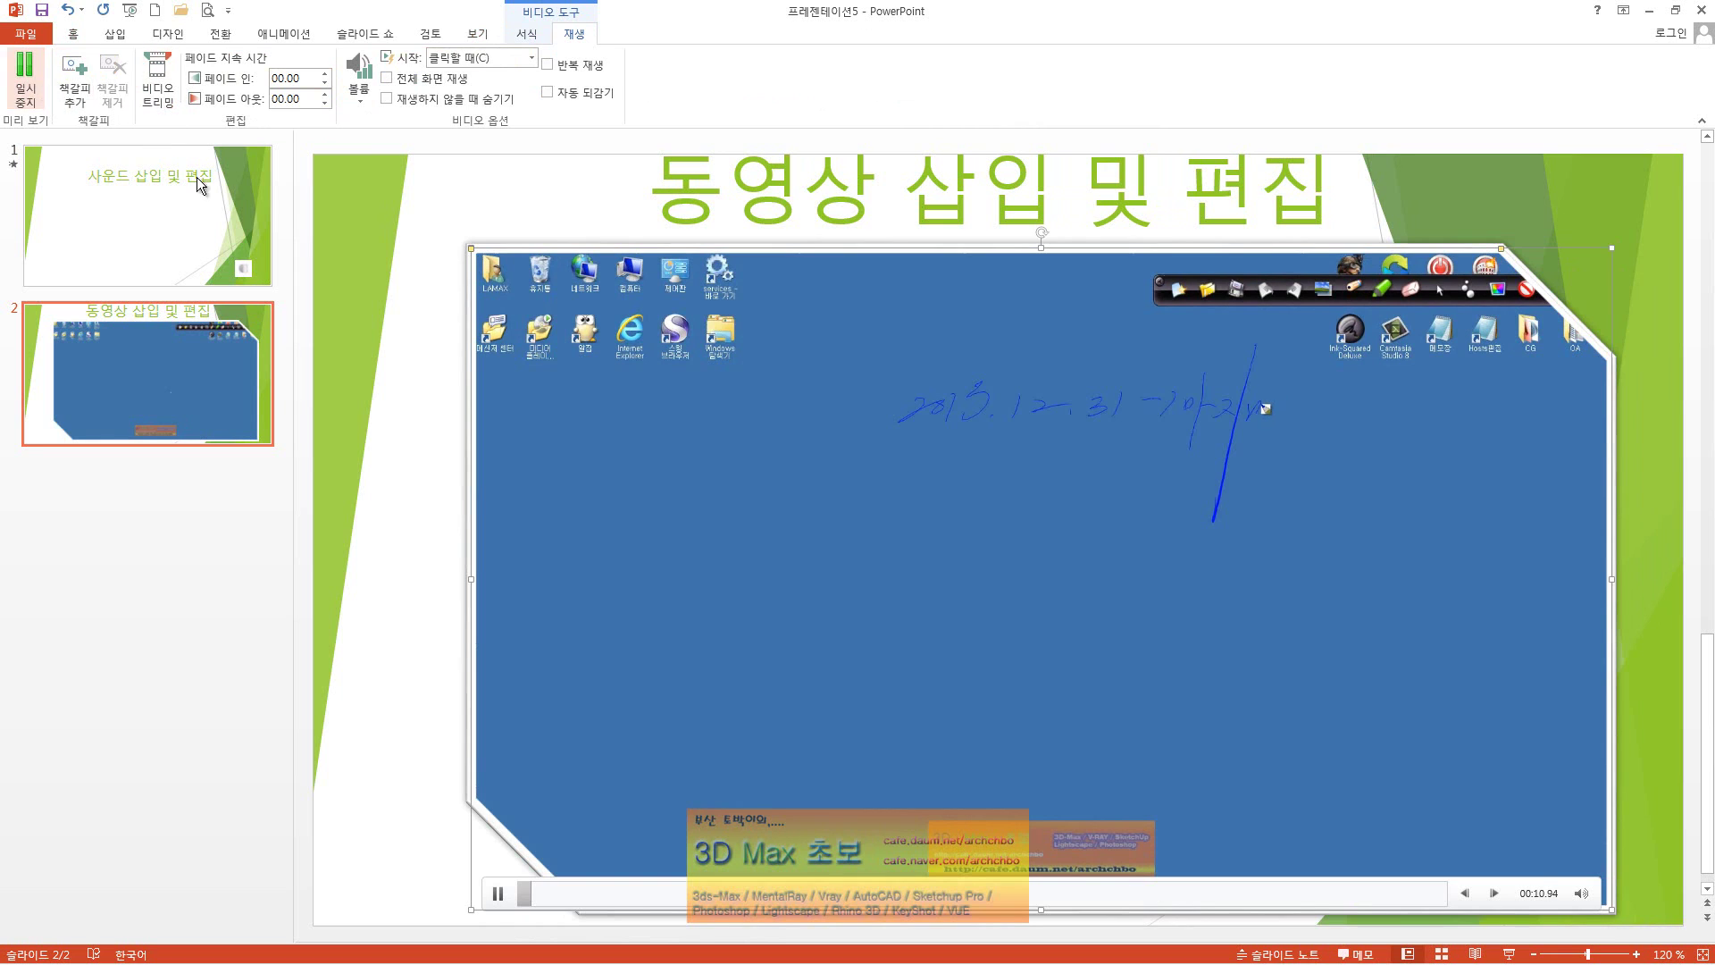
left_click(25, 73)
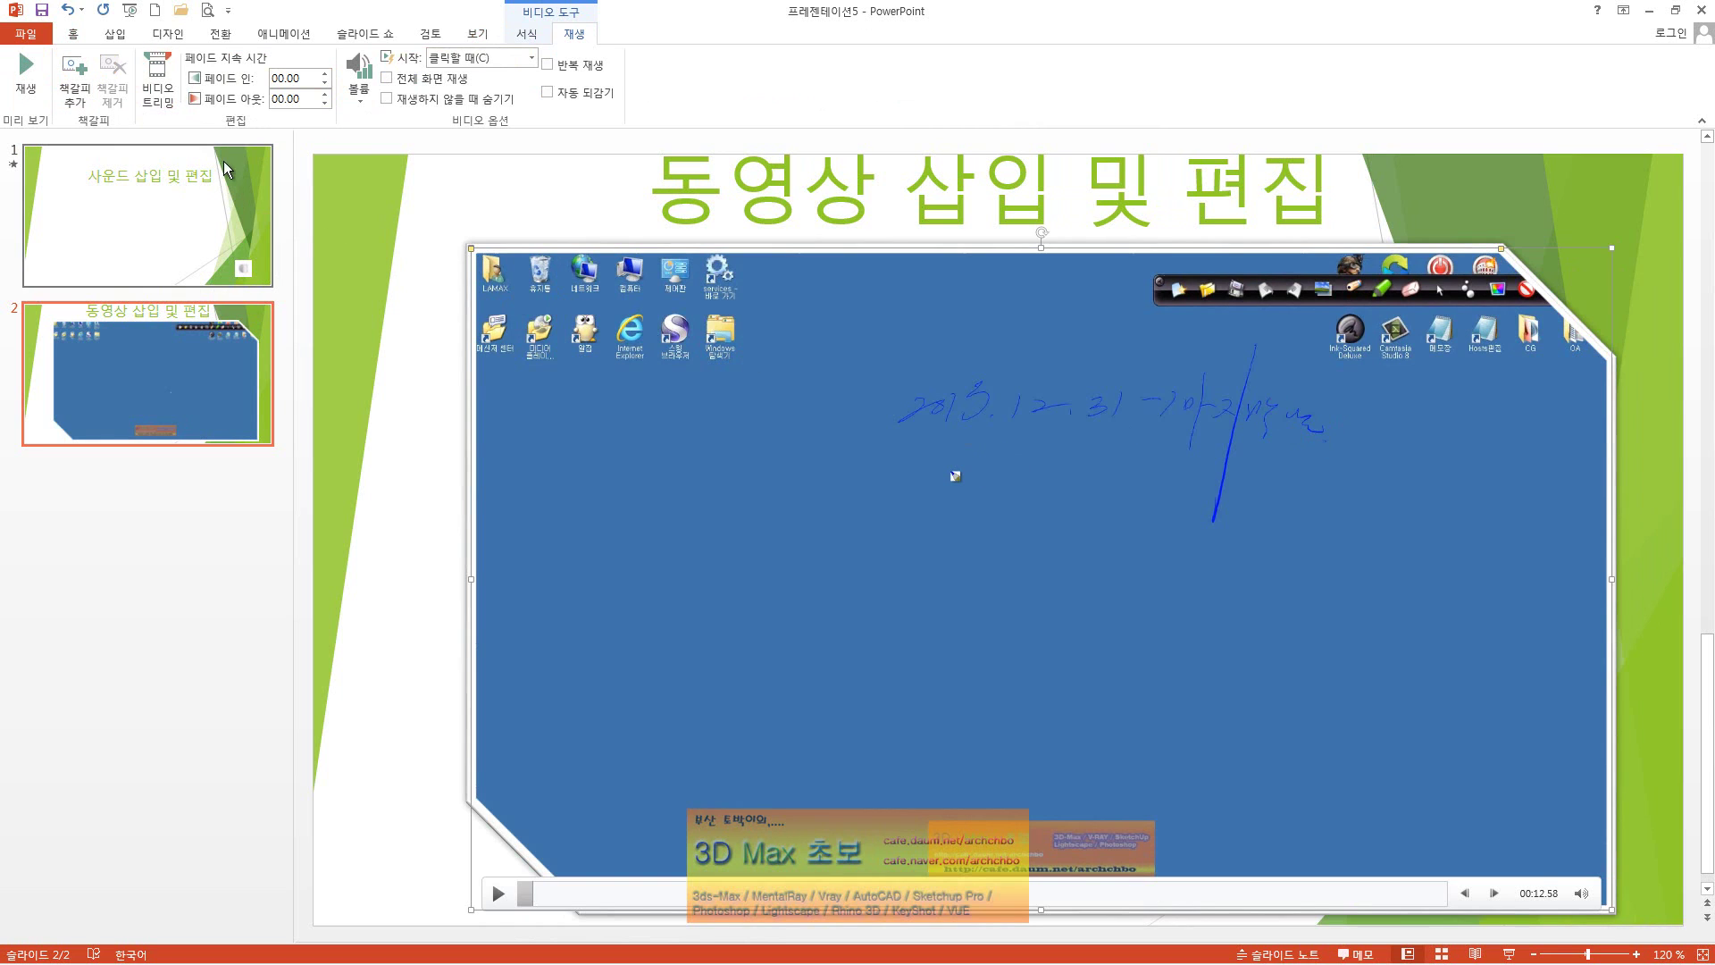
left_click(159, 89)
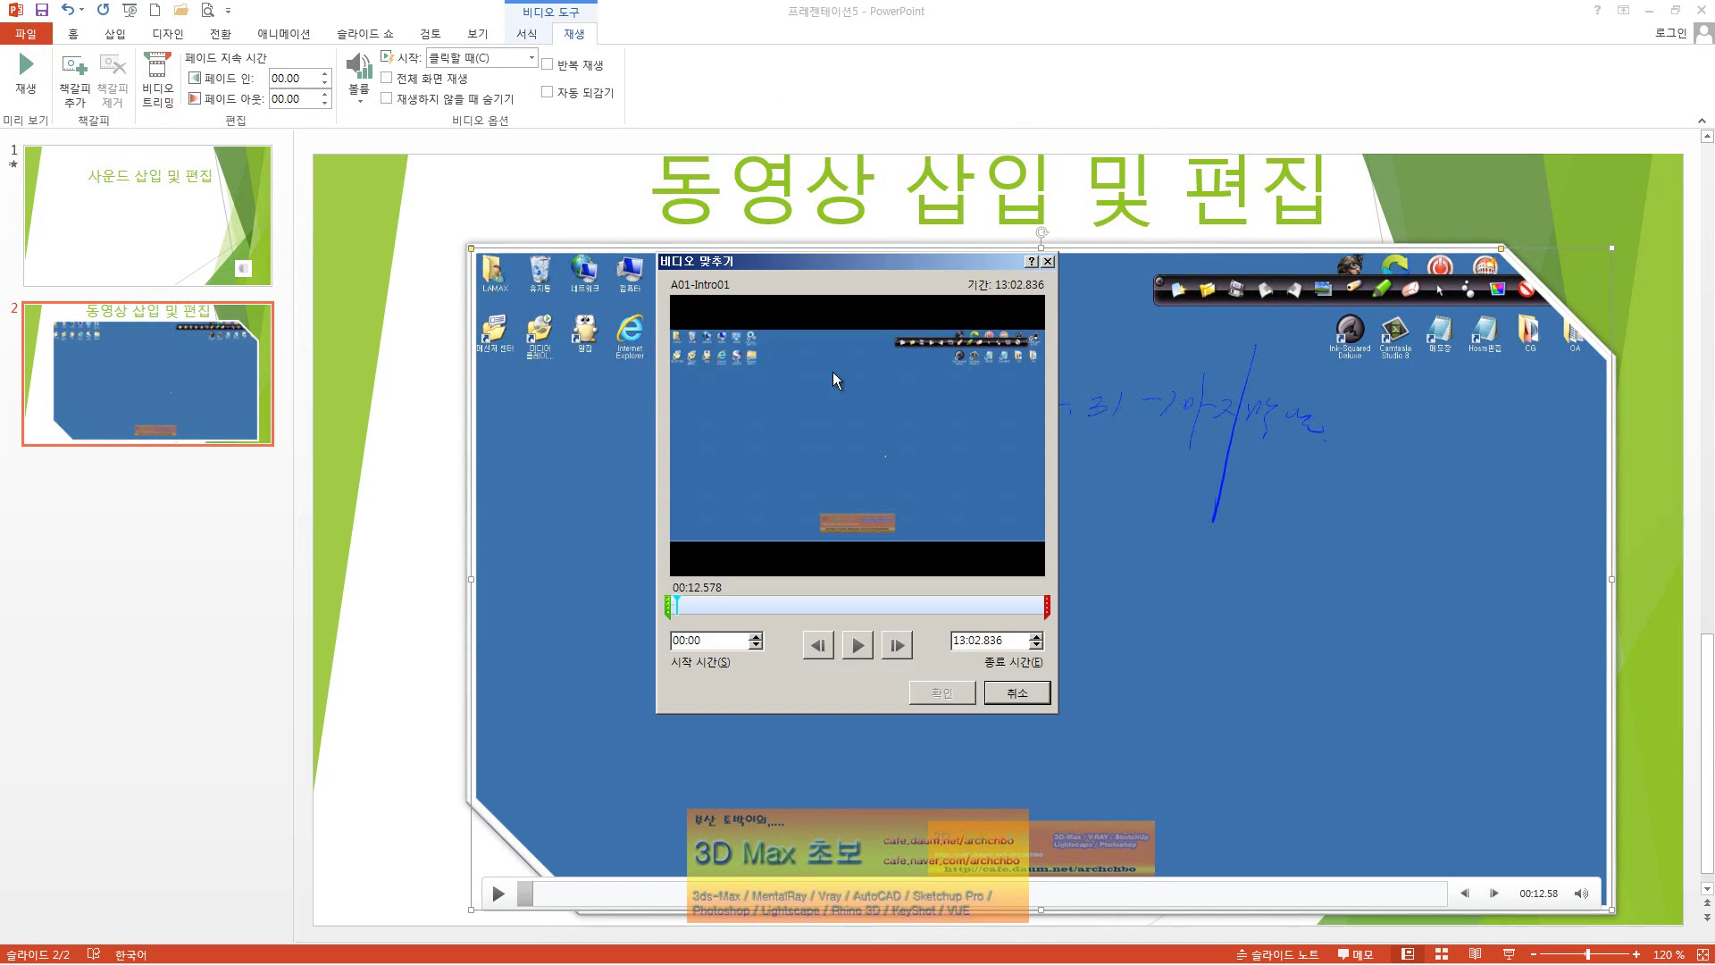
left_click_drag(904, 265, 823, 299)
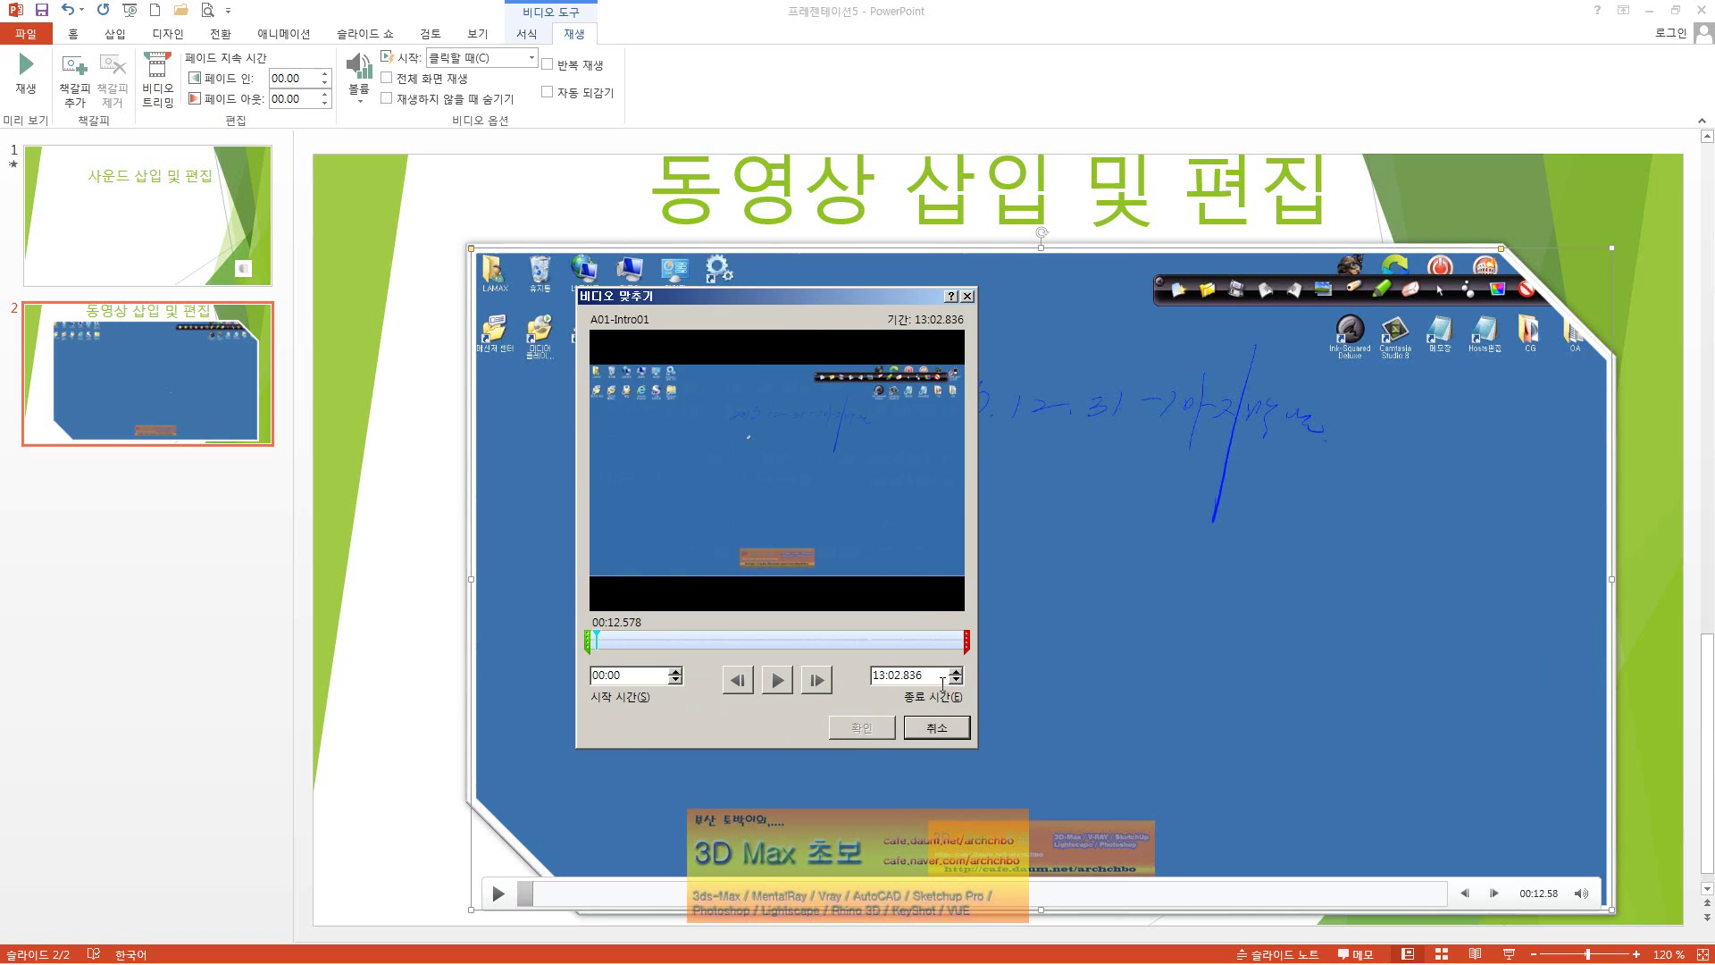
left_click(644, 674)
type(":10")
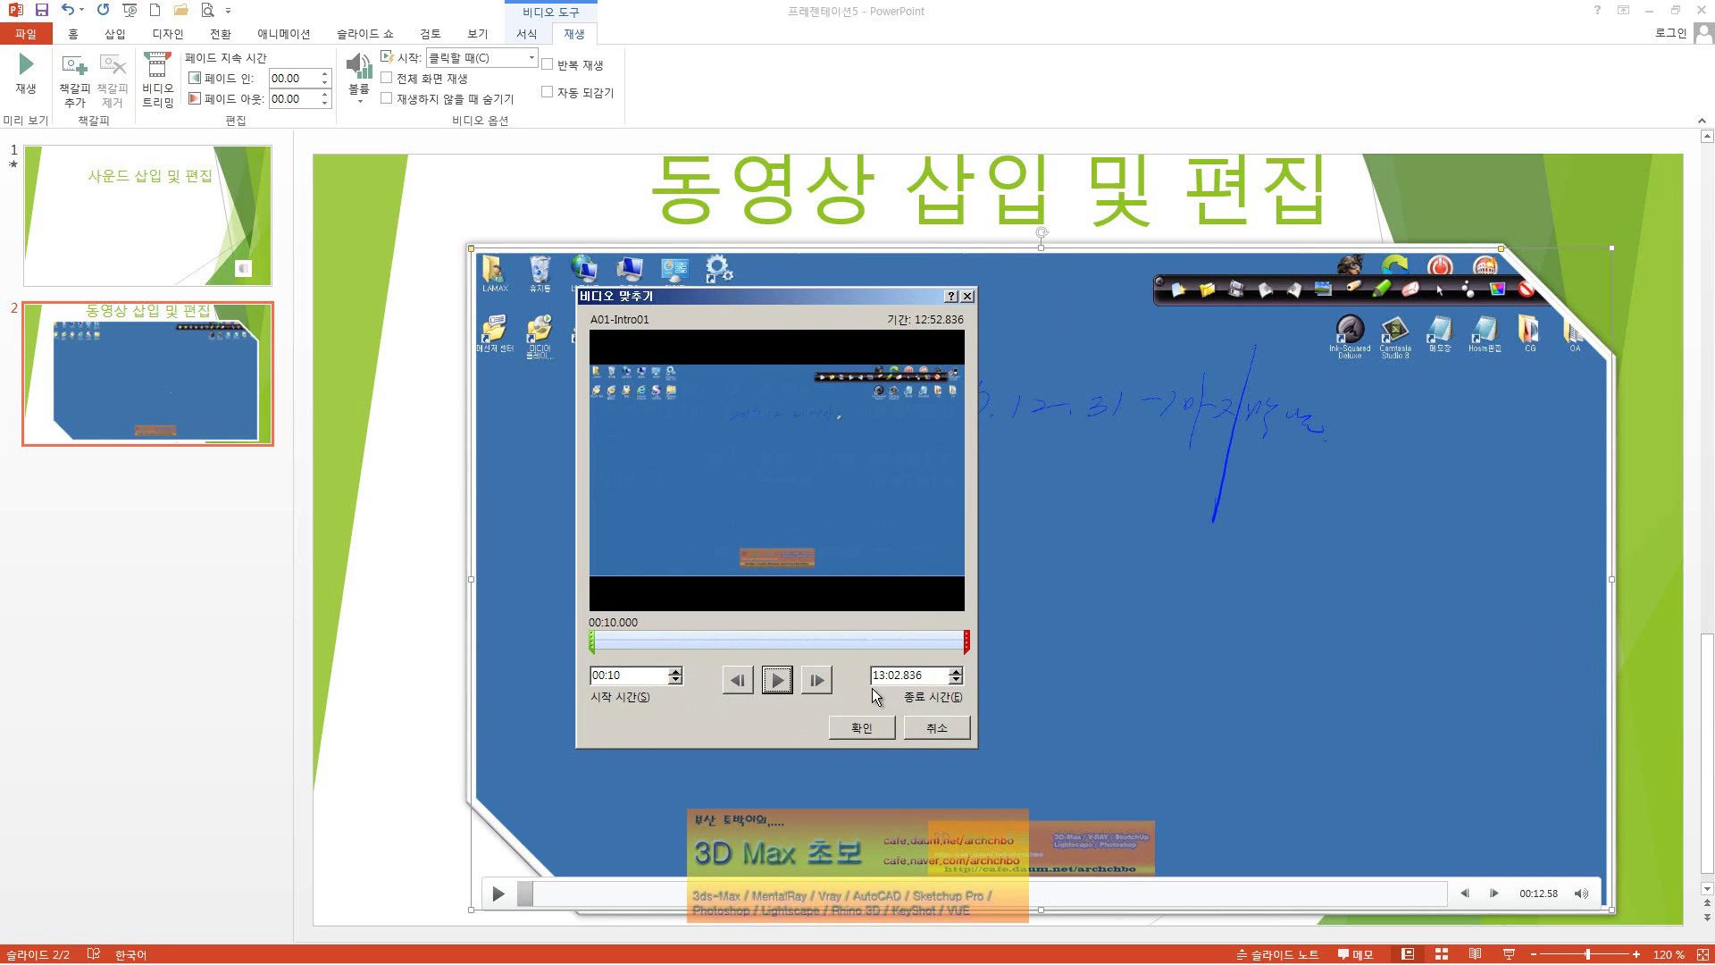
double_click(928, 676)
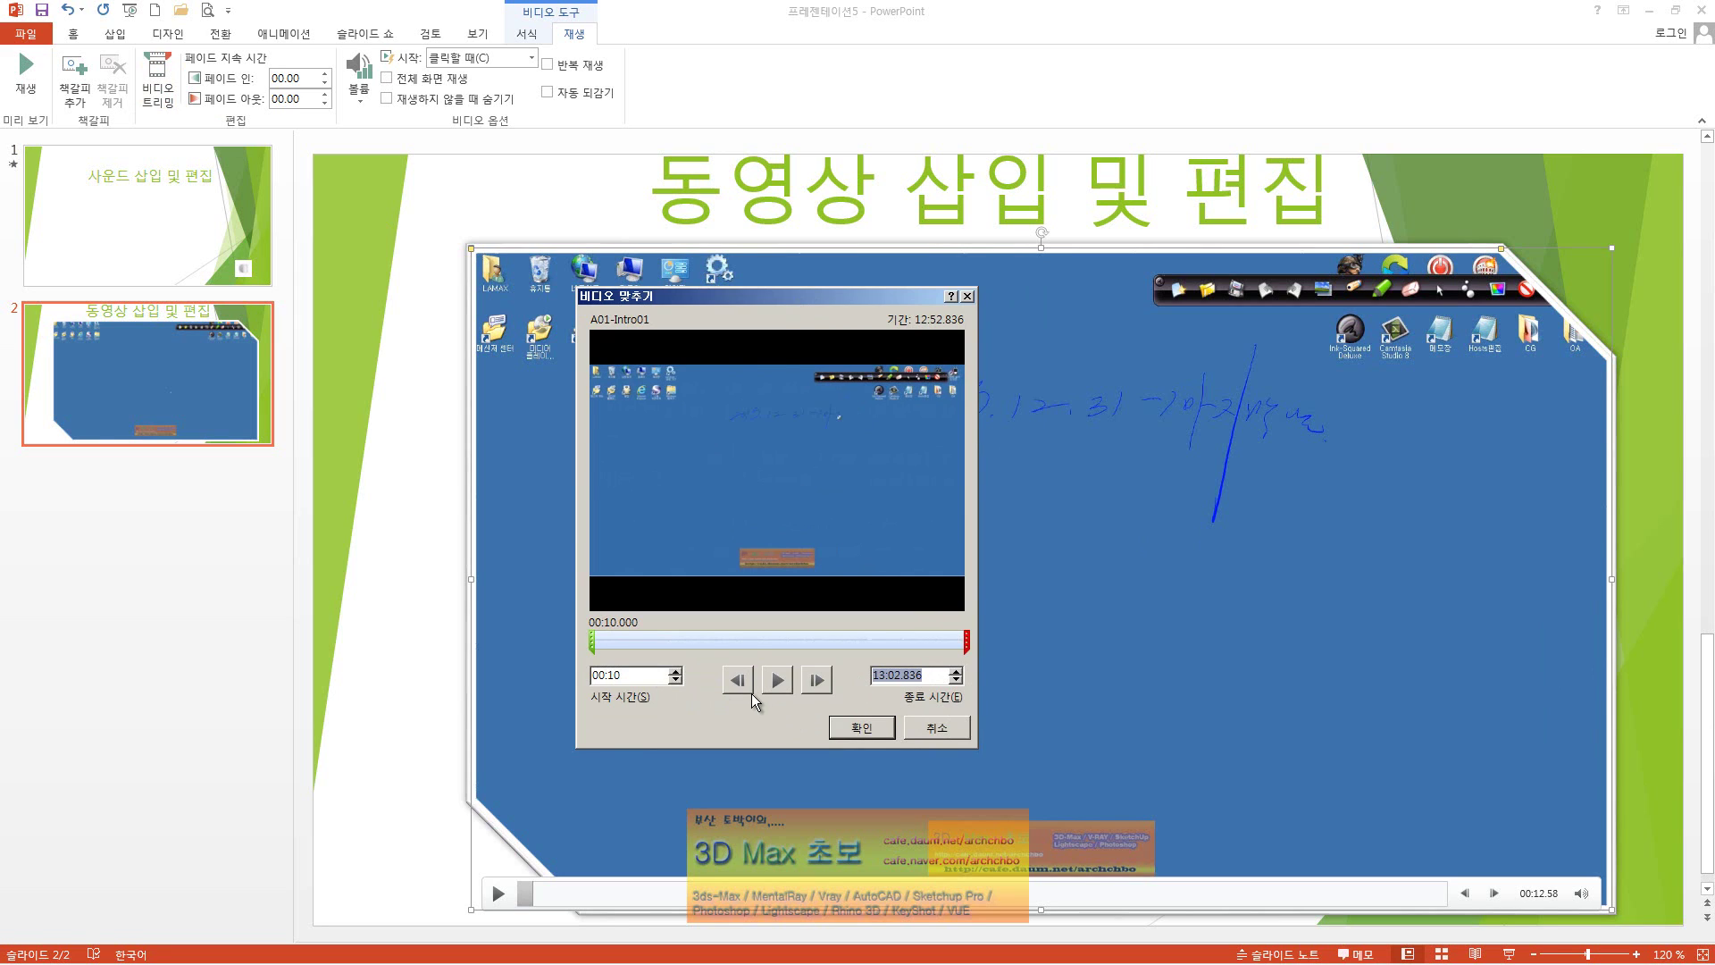
type("01")
type(":00")
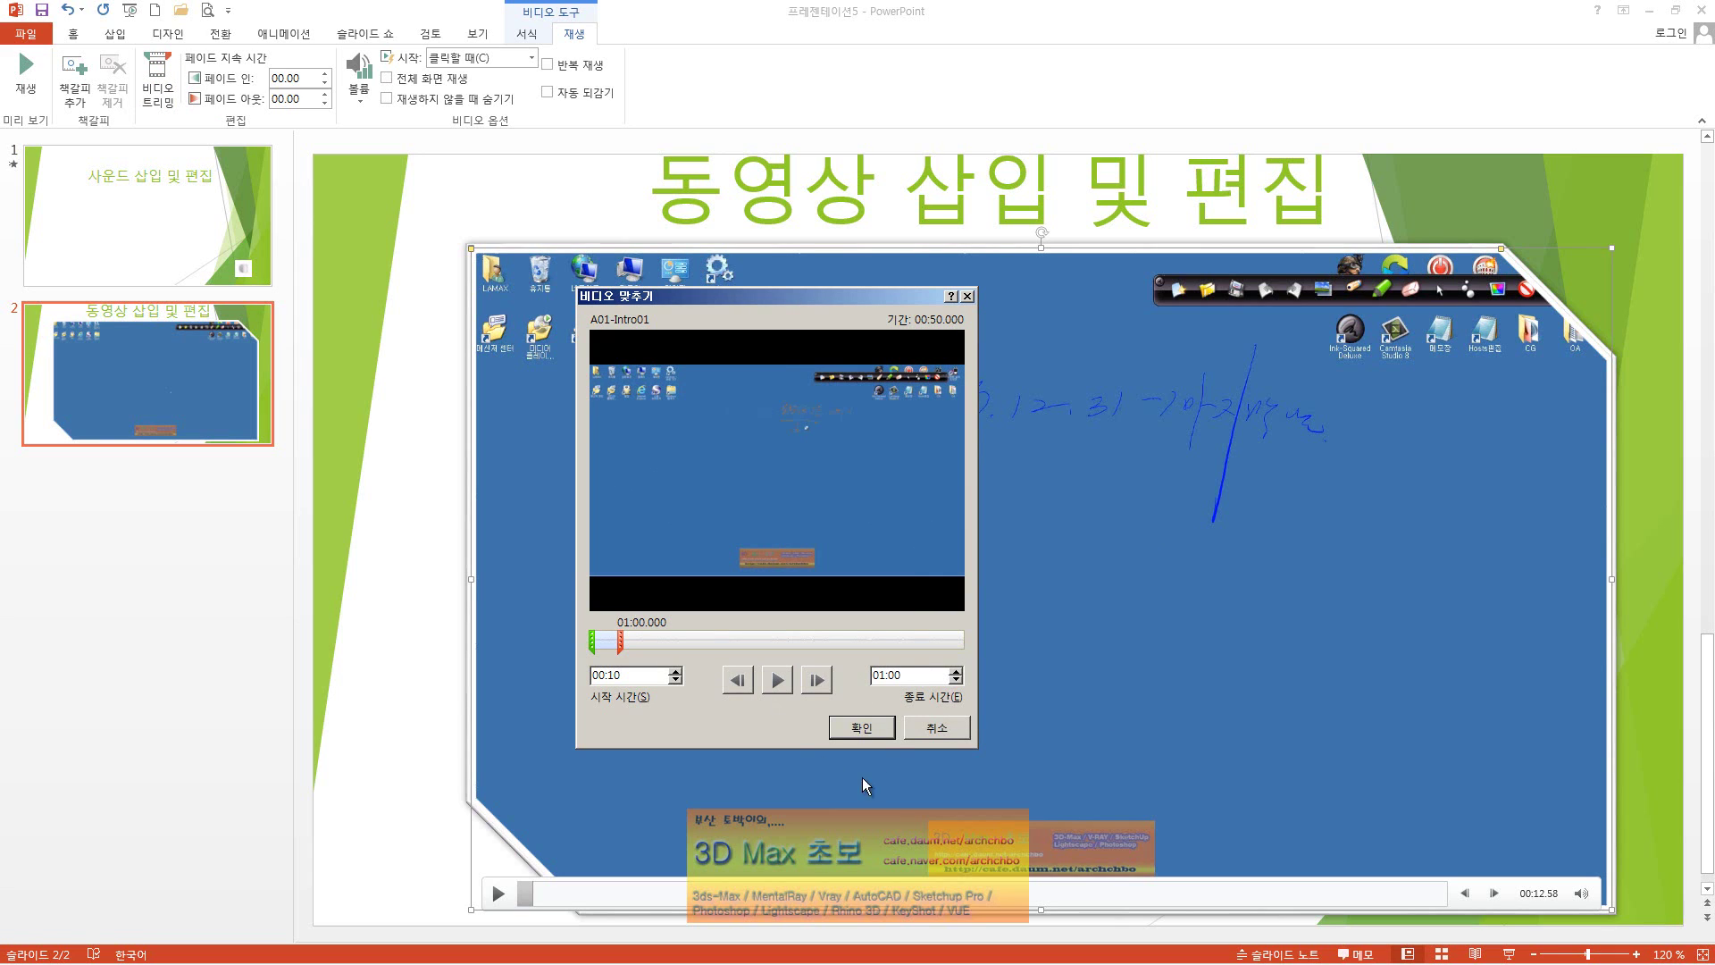
left_click(861, 727)
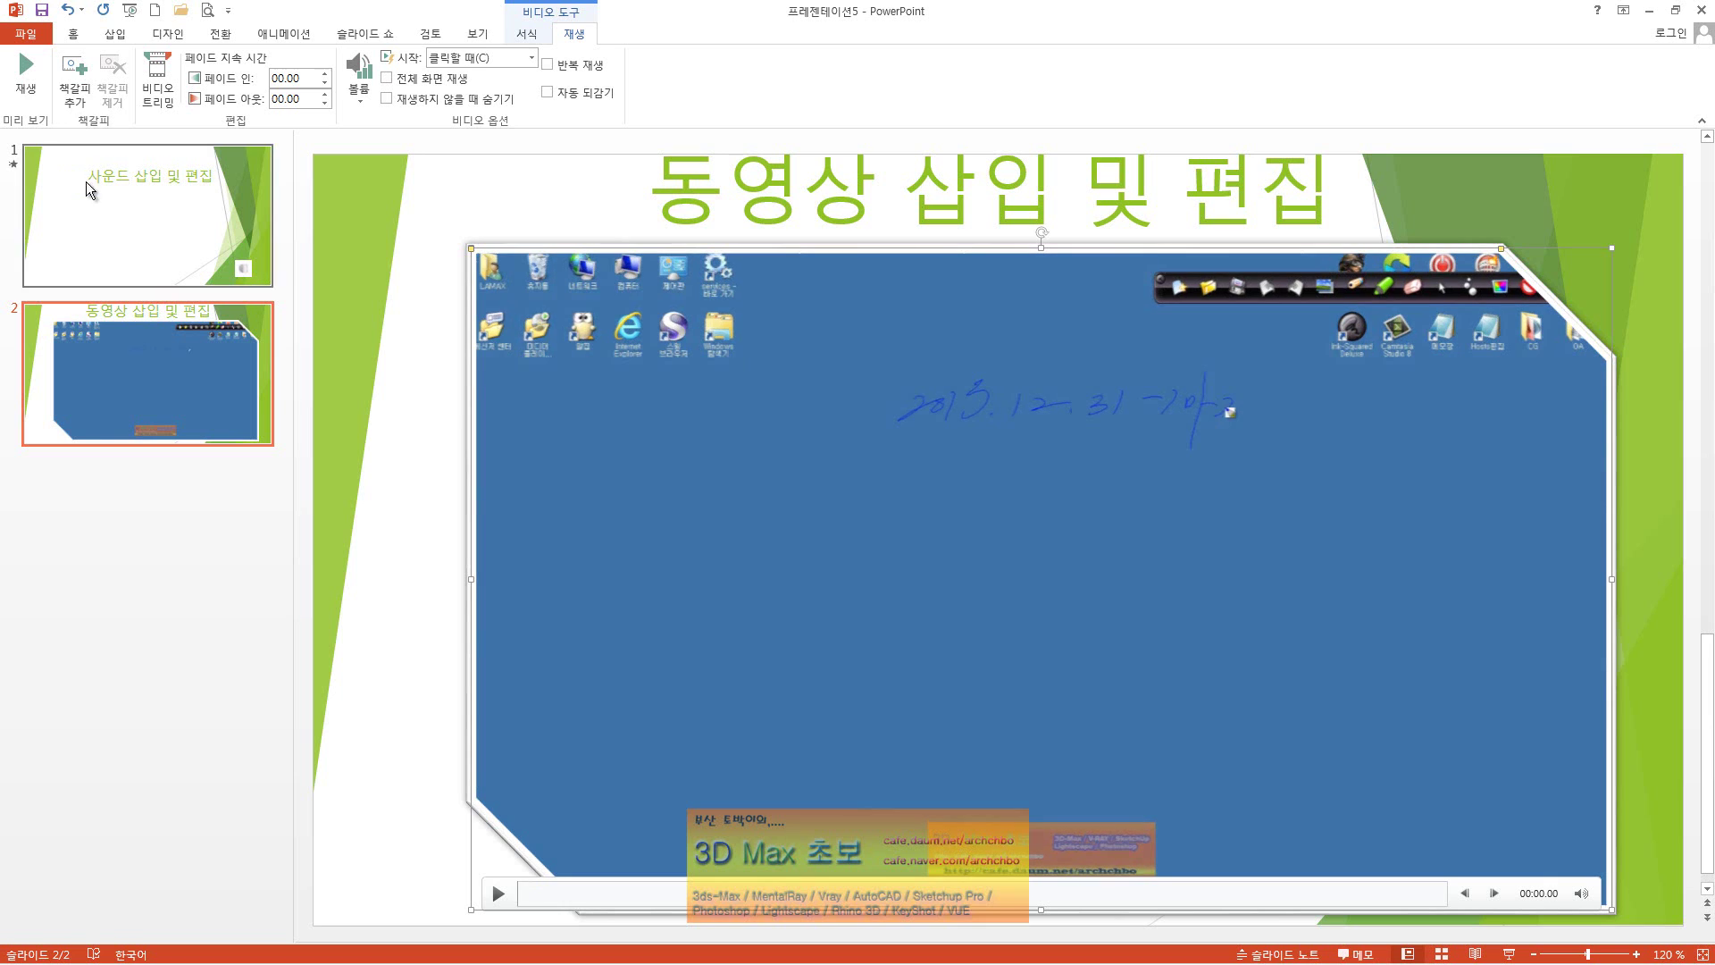
left_click(25, 76)
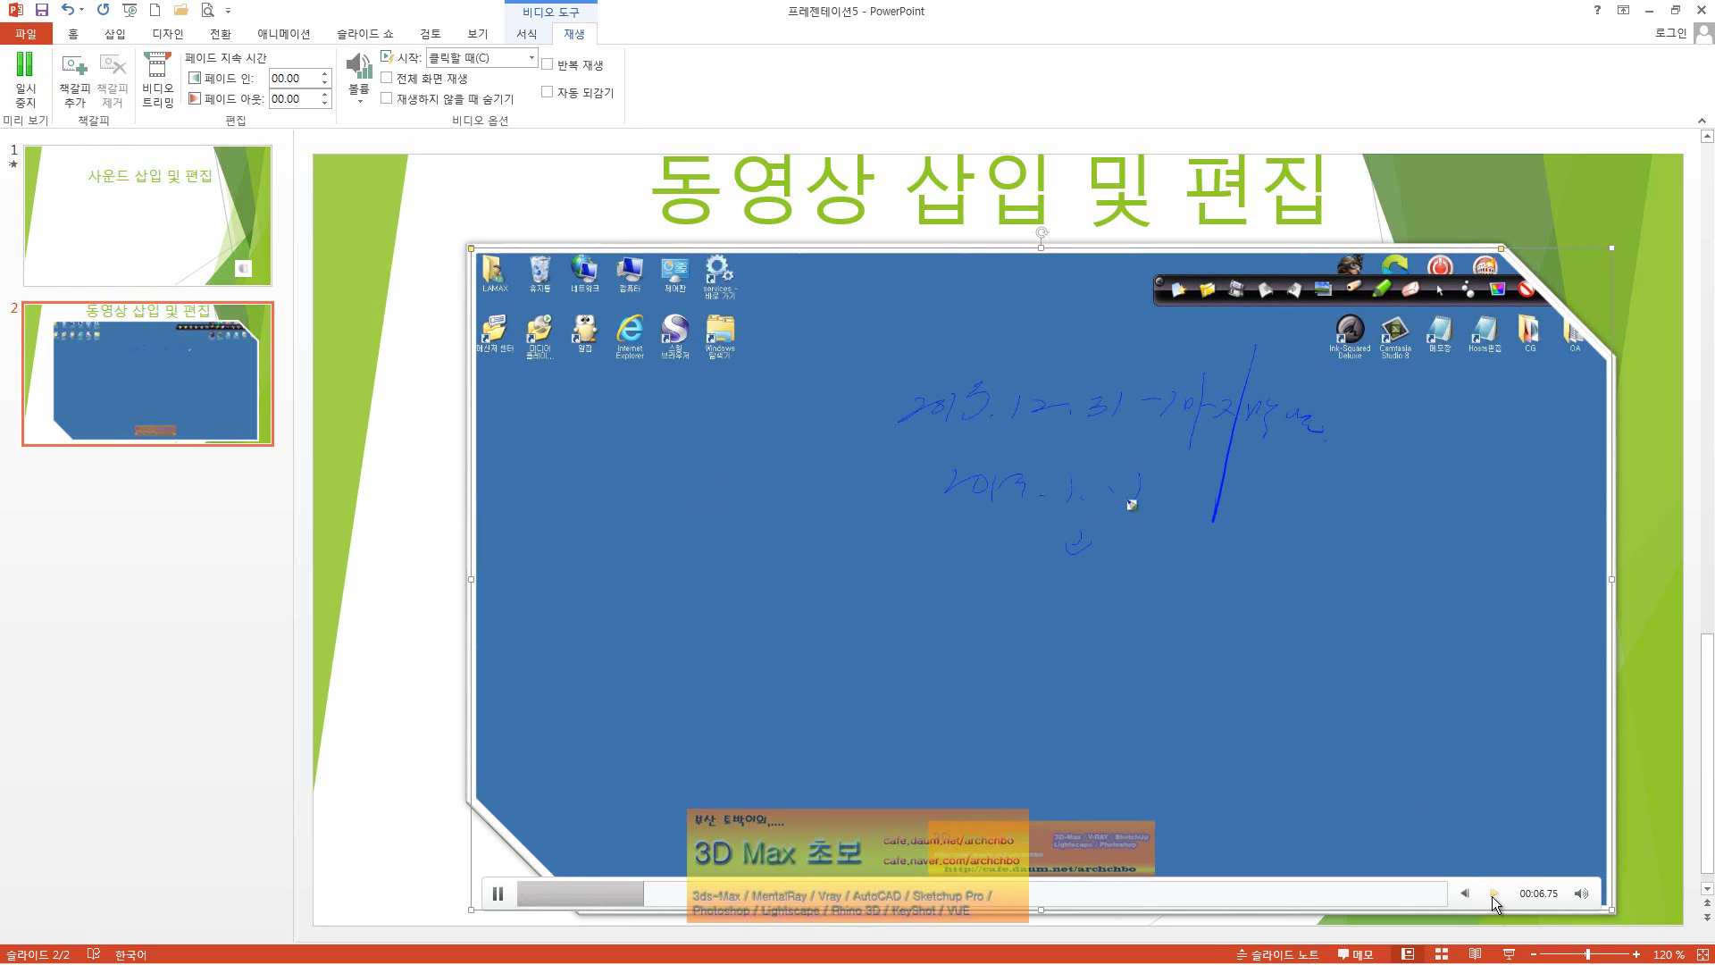
left_click(498, 893)
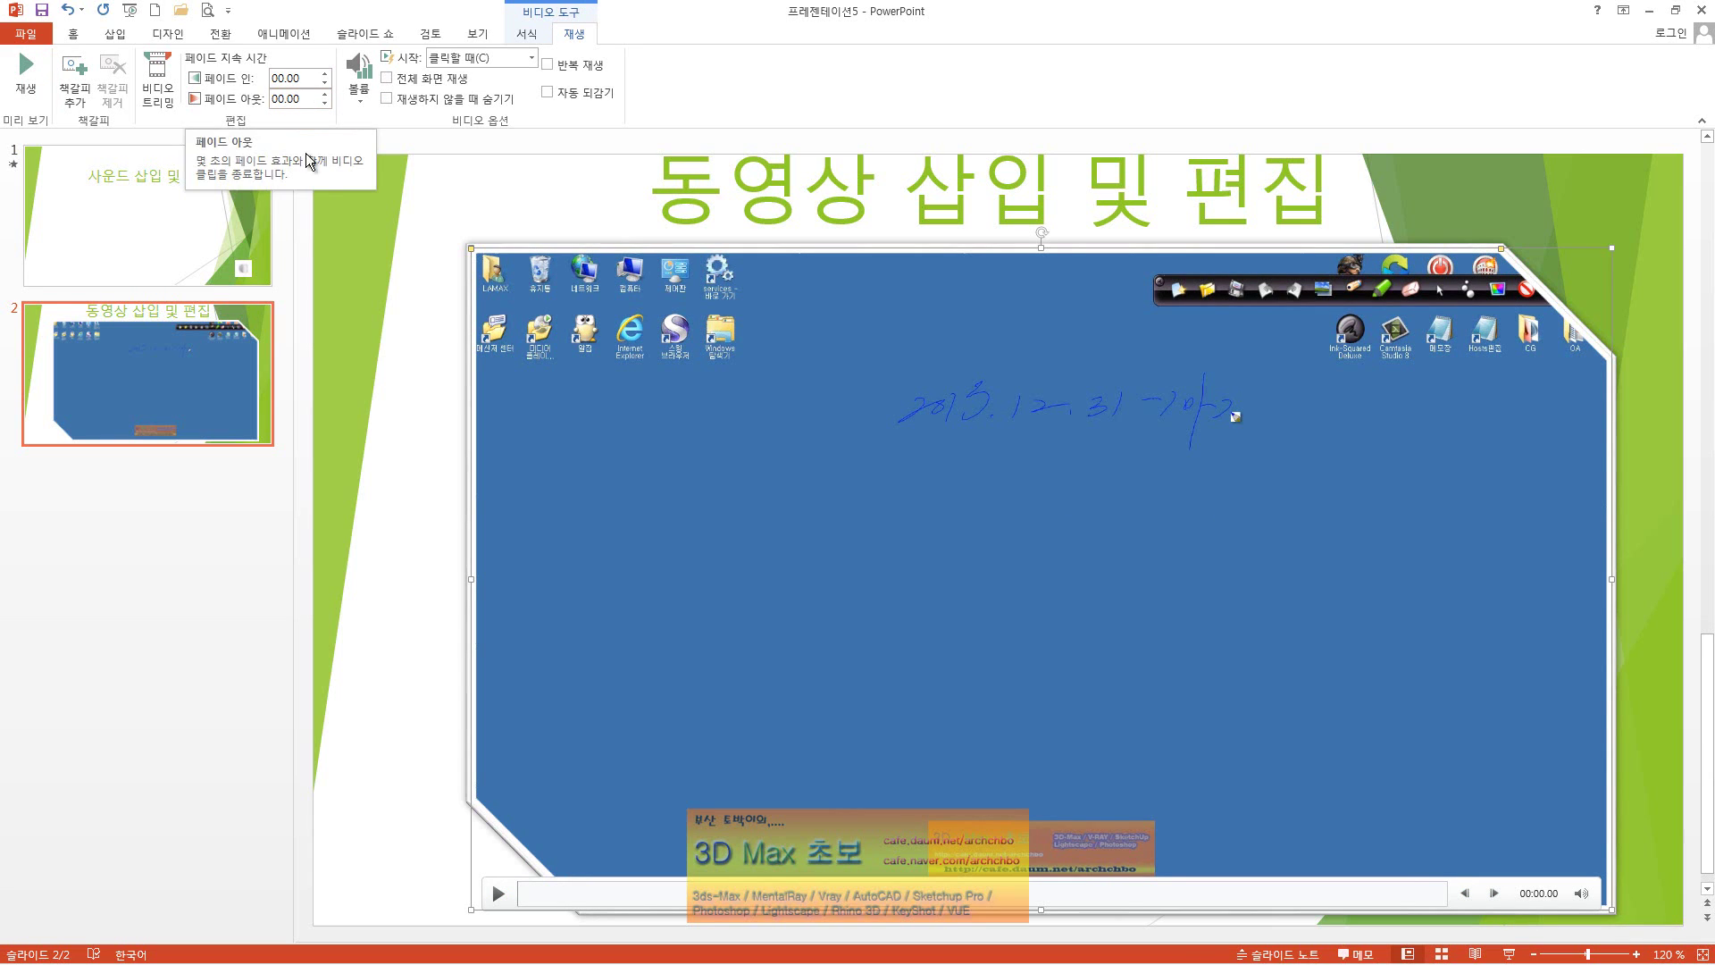
Set the video volume to Medium and keep its Start option on On Click.
left_click(362, 103)
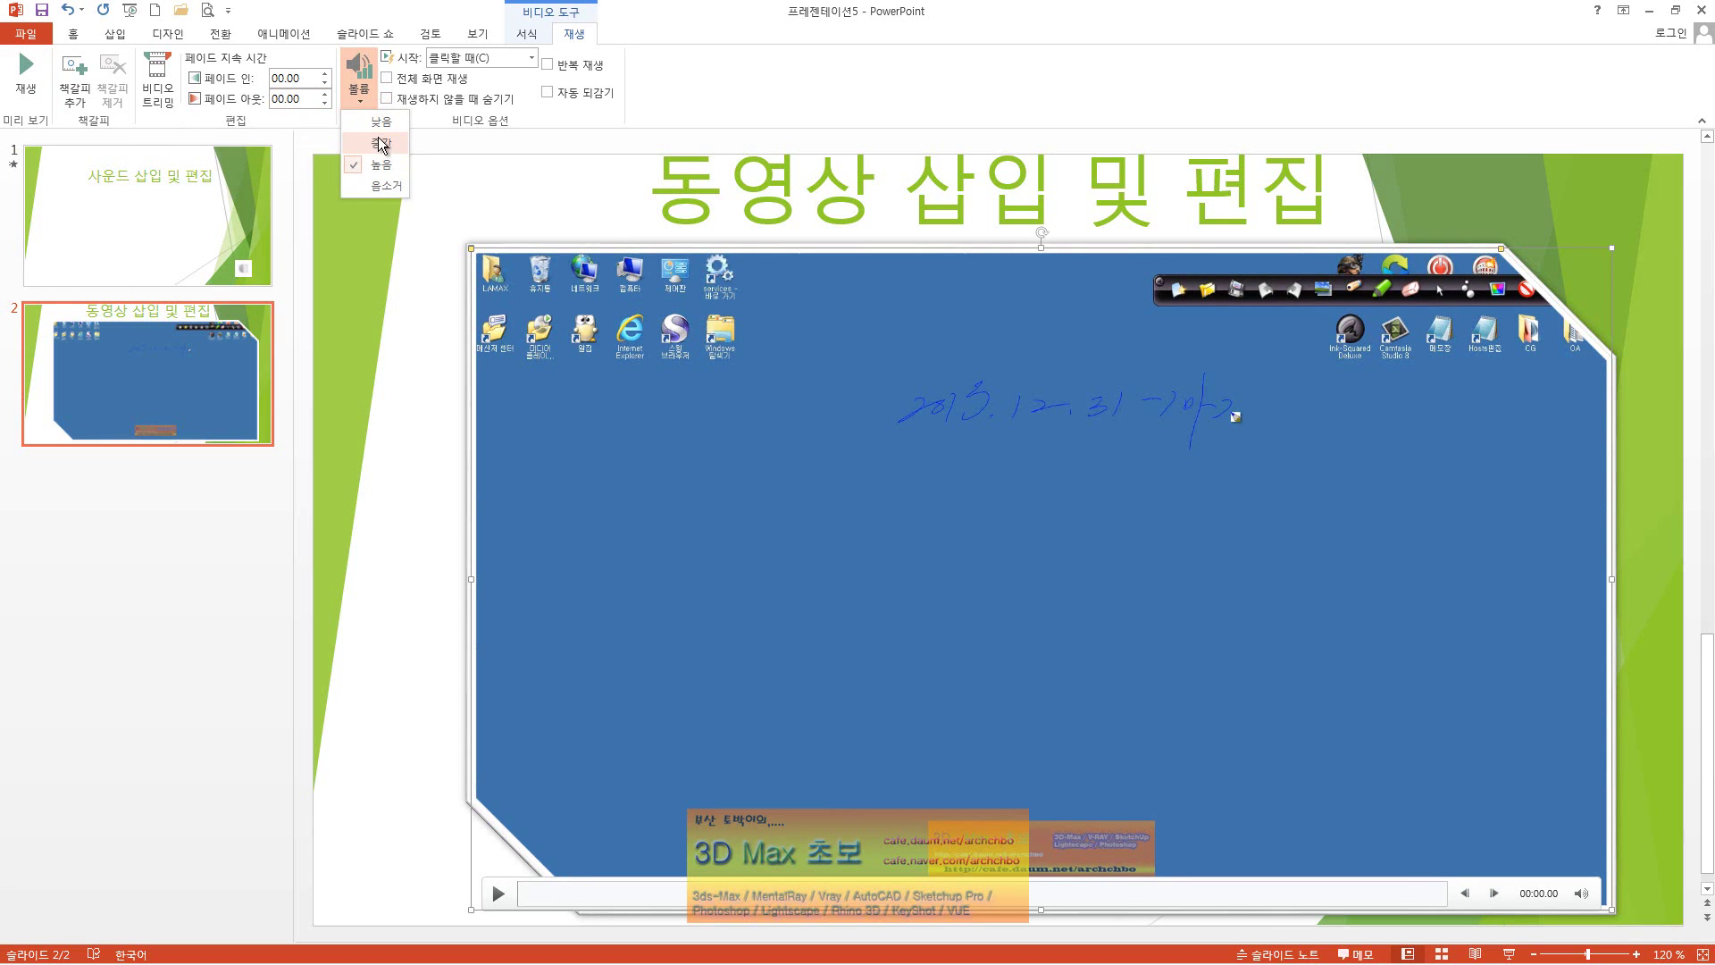
left_click(383, 141)
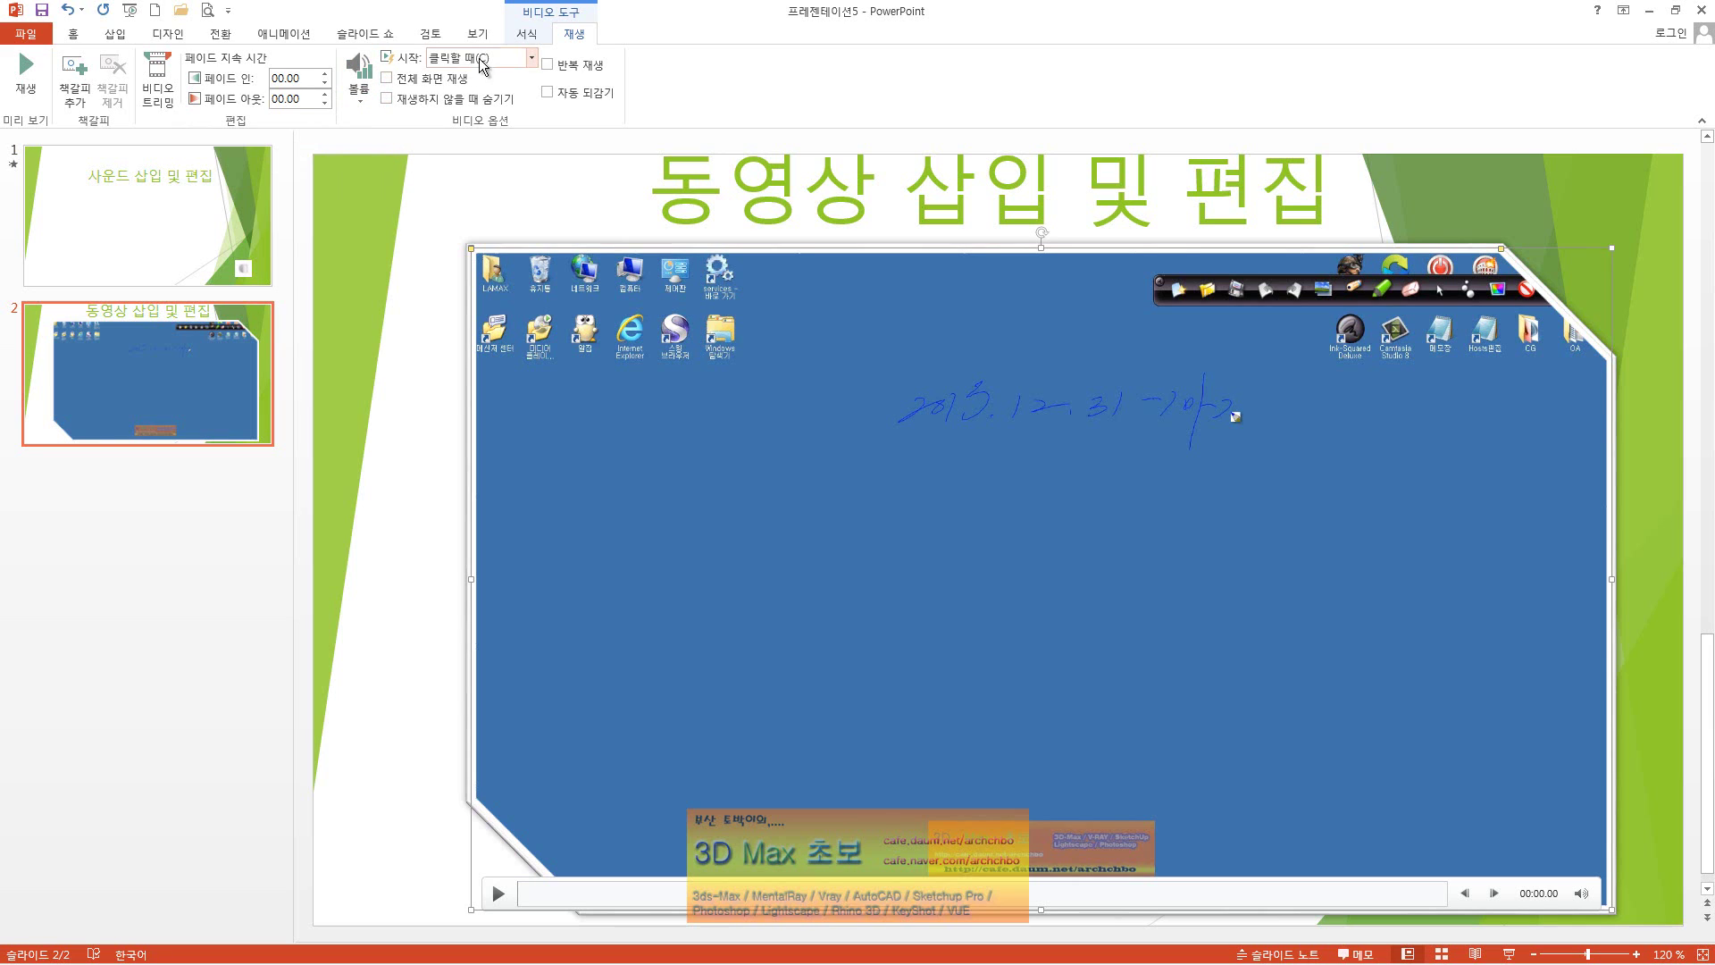
left_click(520, 60)
left_click(520, 91)
left_click(533, 36)
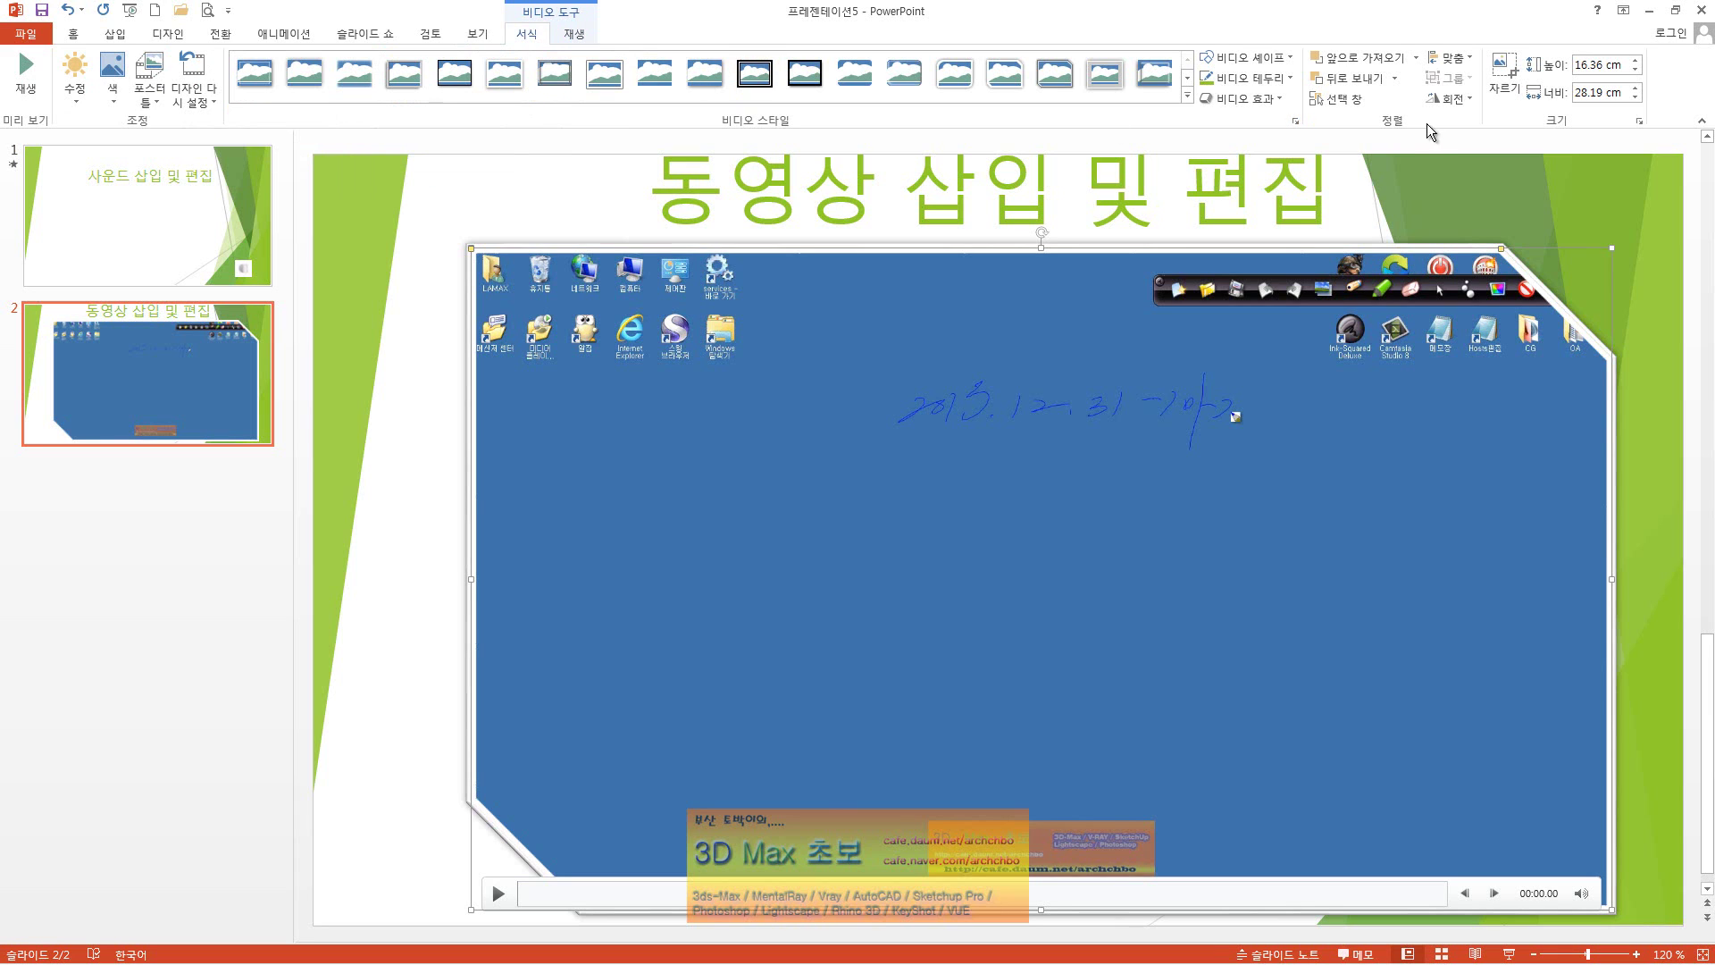
Crop the video's right edge so its width narrows from 28.19 cm to 25.92 cm.
left_click(1505, 89)
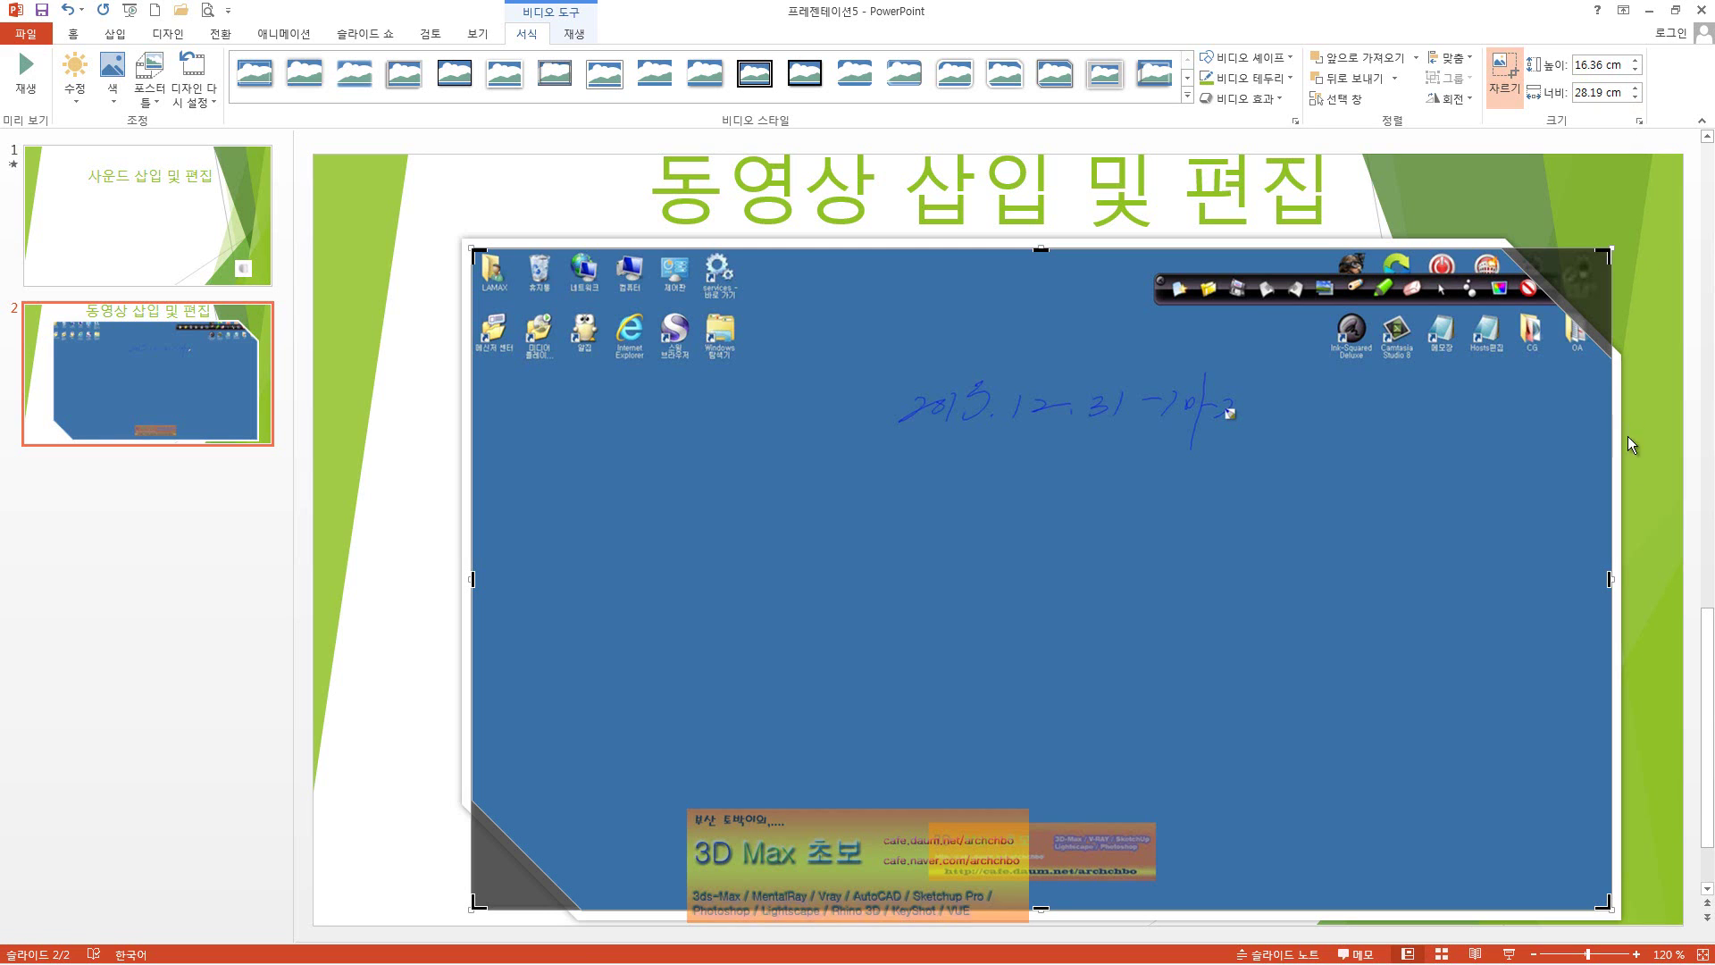
left_click_drag(1611, 578, 1520, 574)
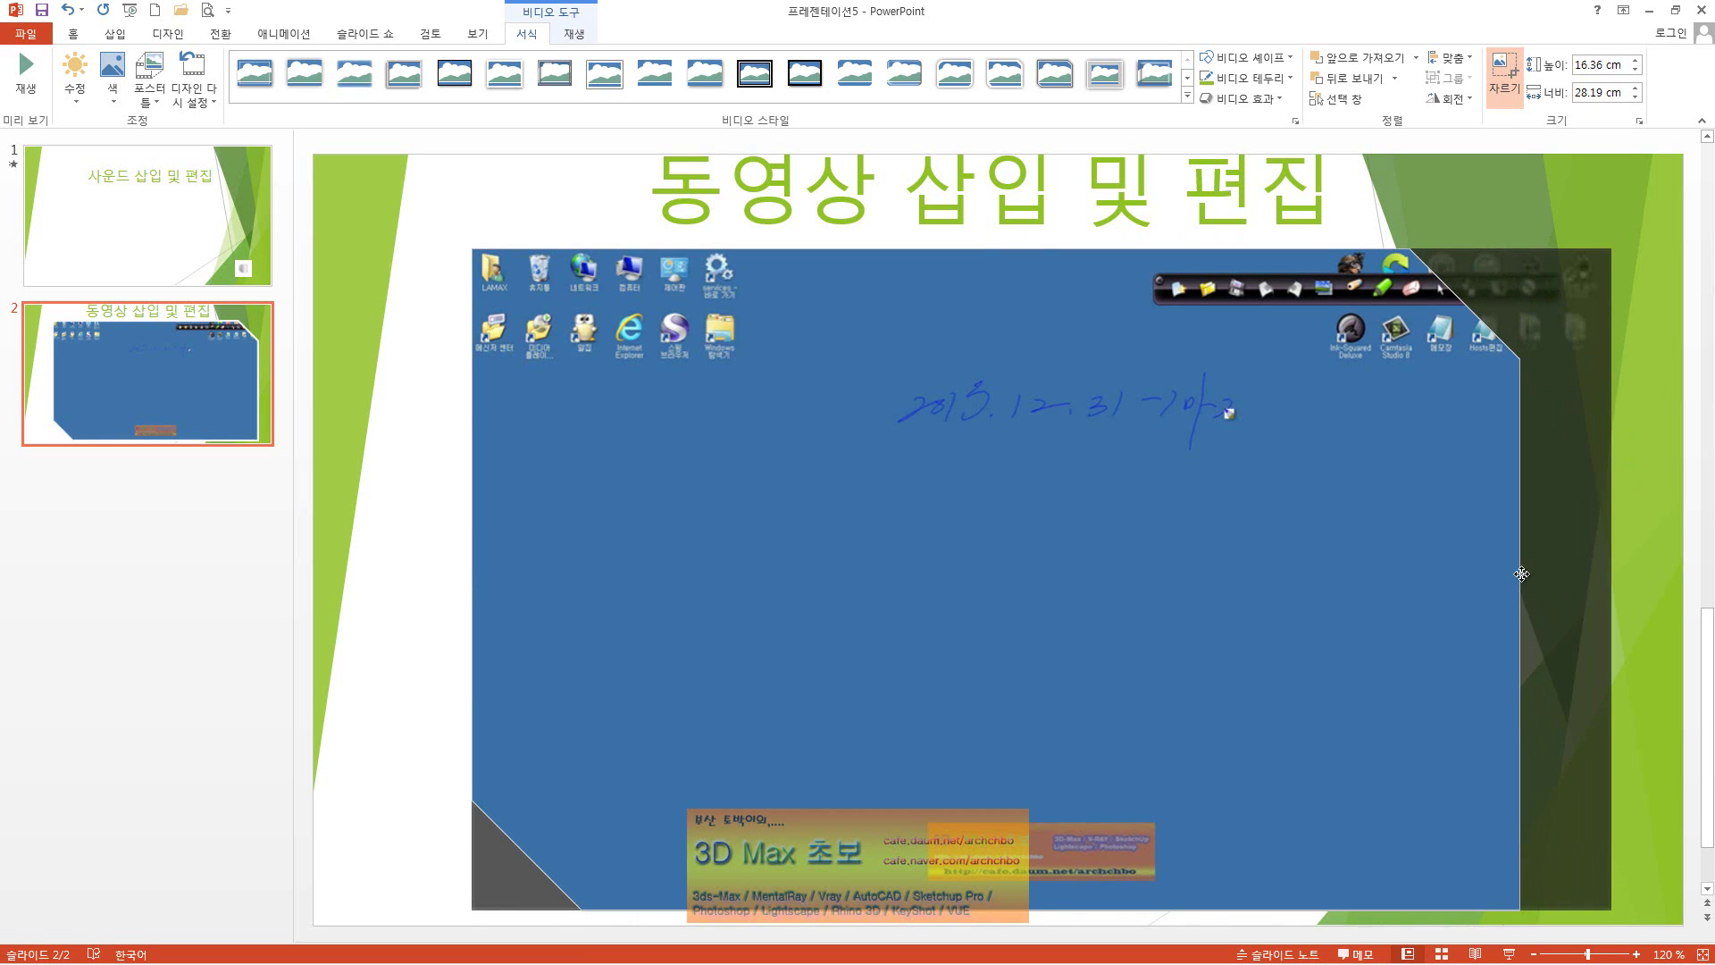
left_click(1633, 374)
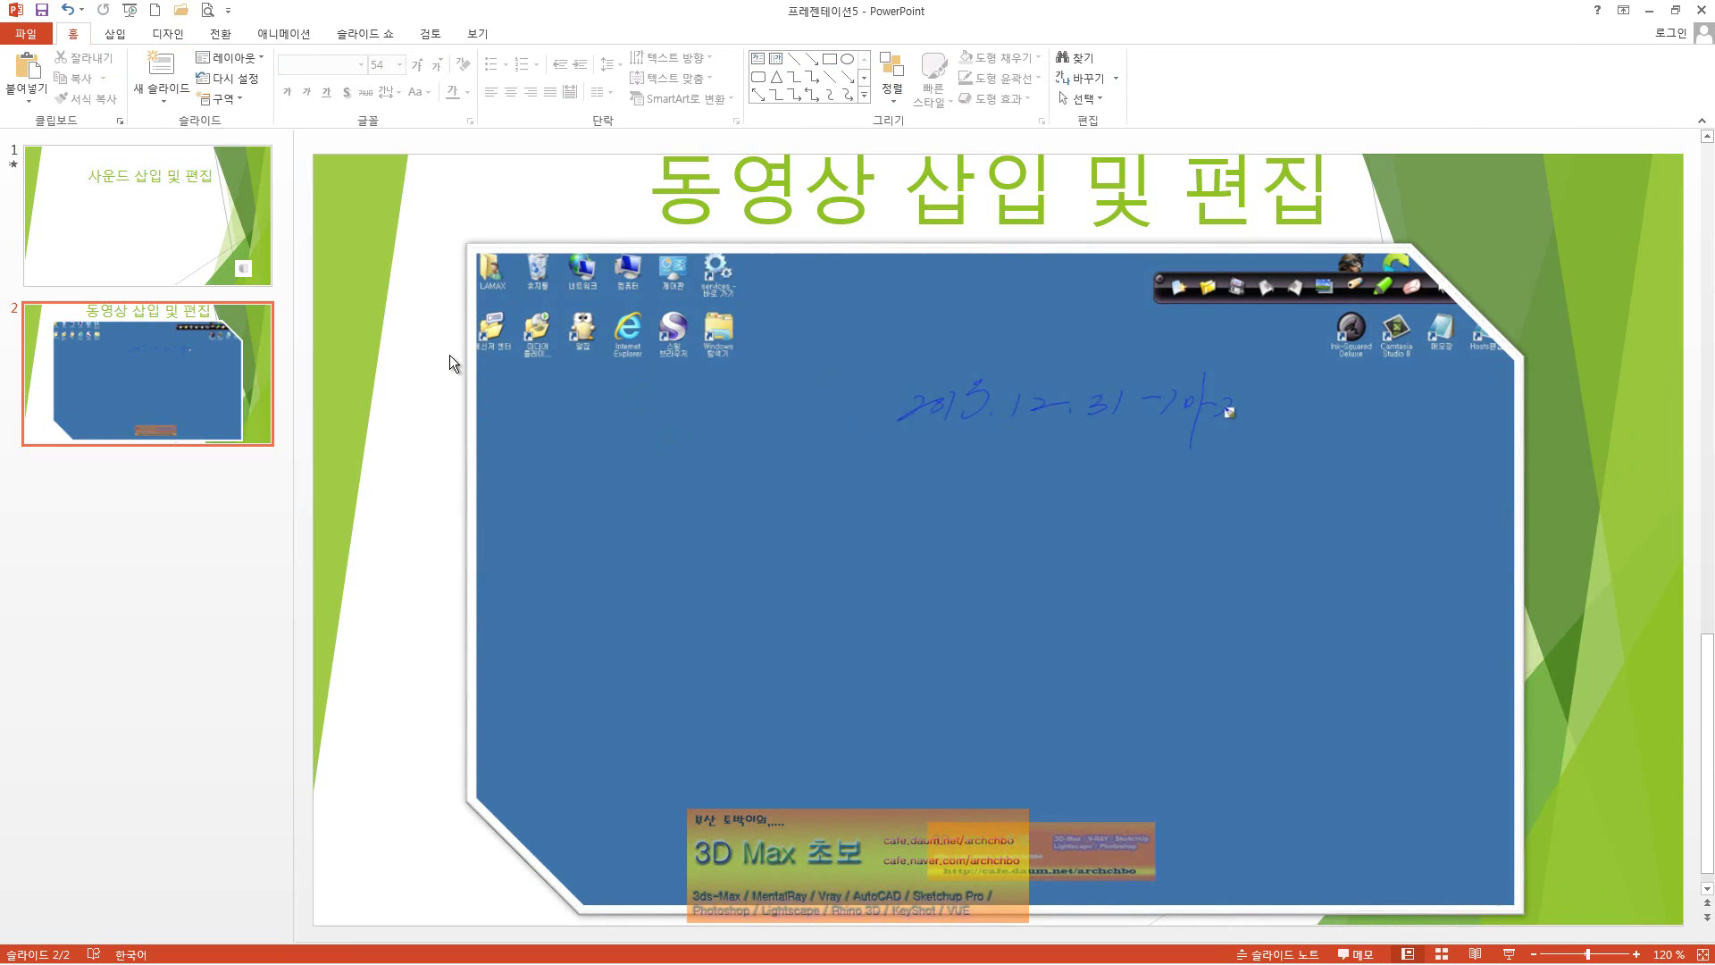
left_click(748, 315)
left_click(572, 34)
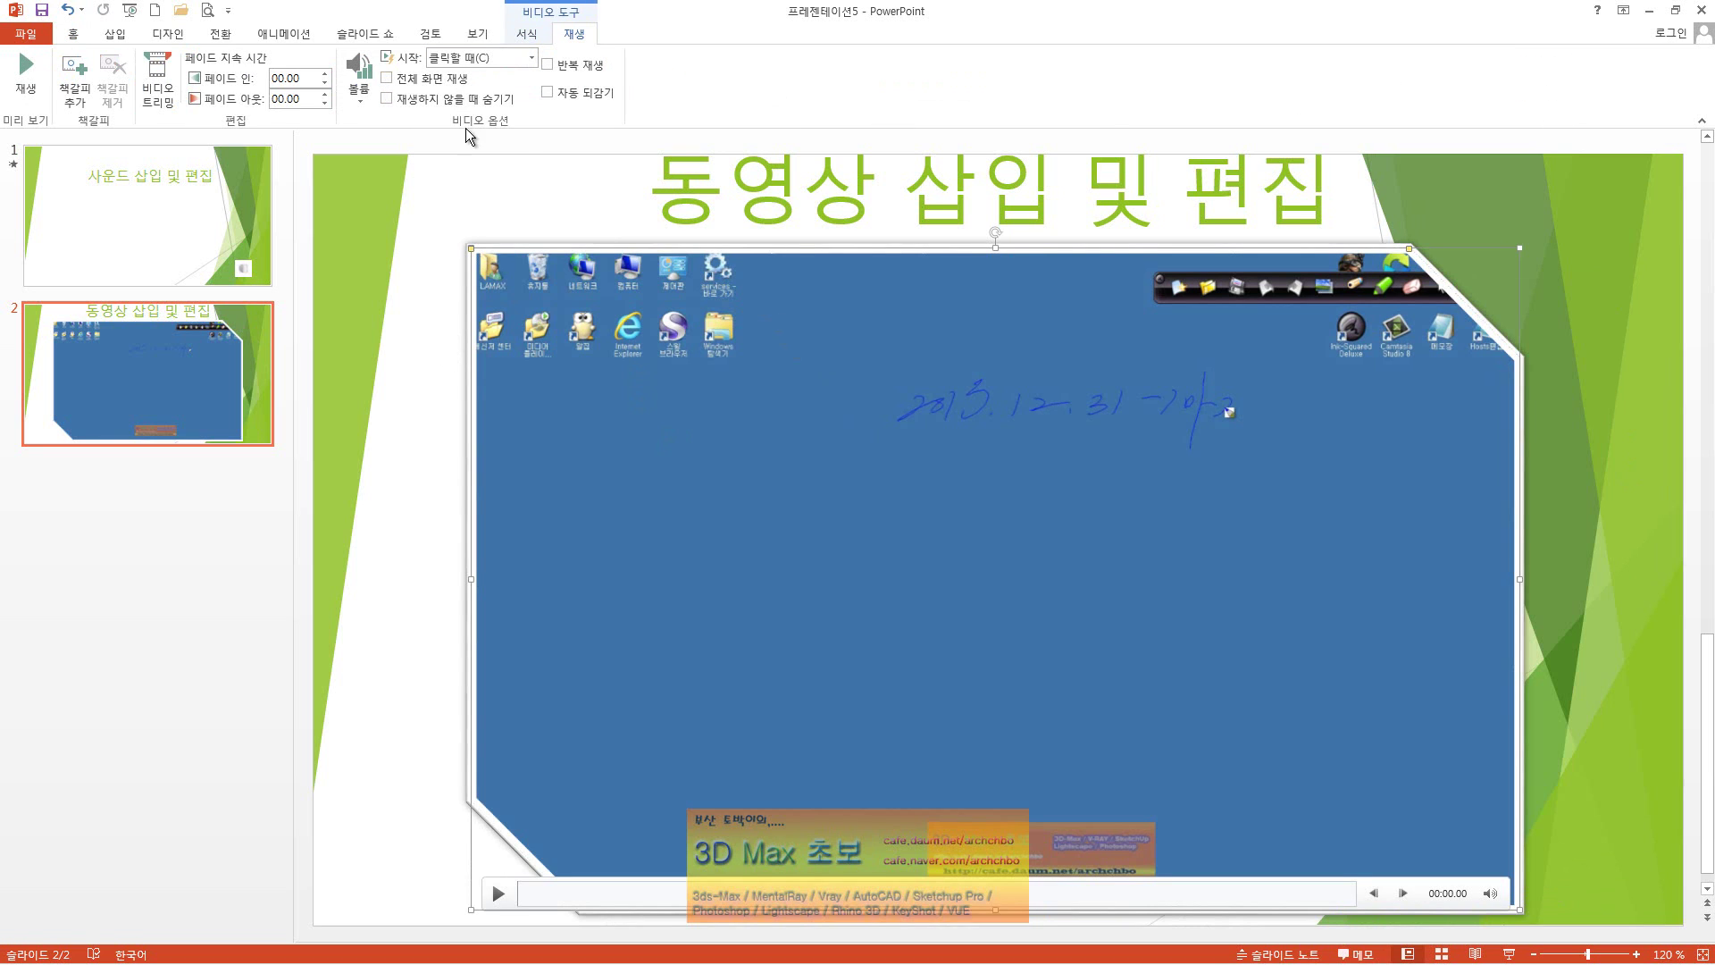